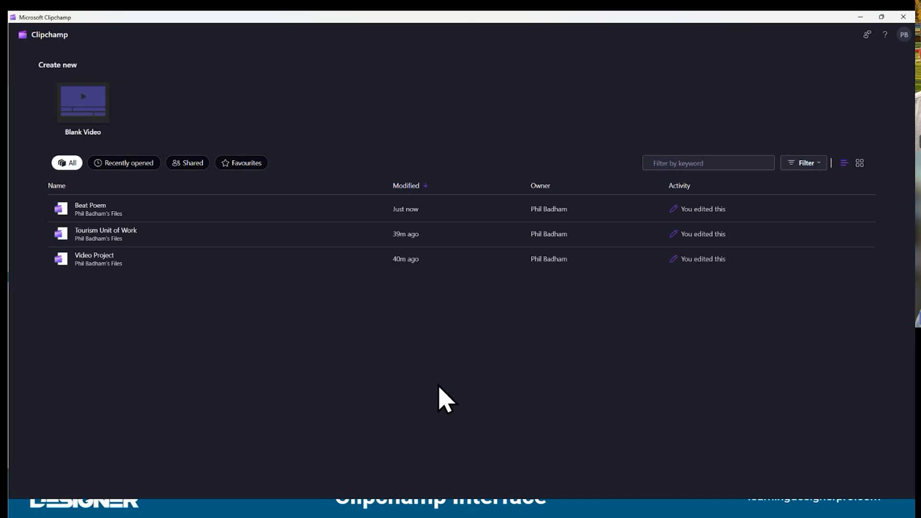
Open the Beat Poem project and place the playhead at about 4.6 seconds on the timeline
left_click(93, 223)
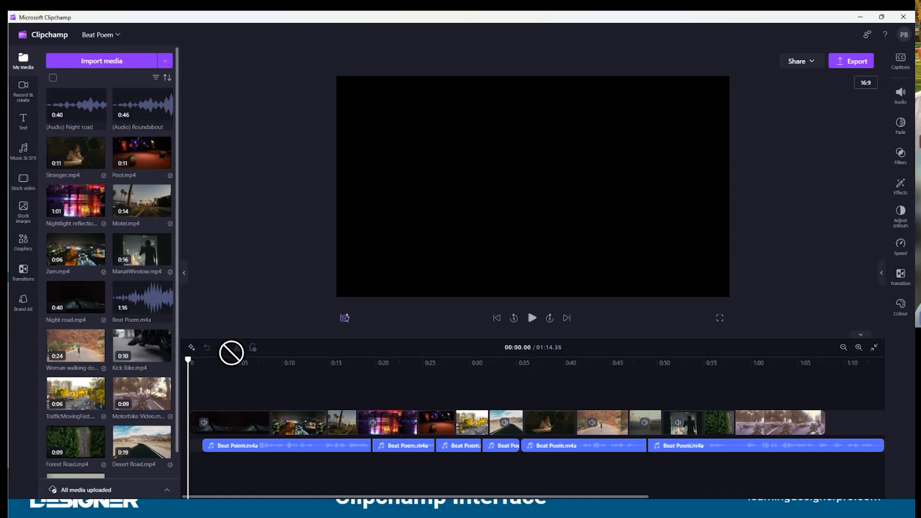
left_click(232, 366)
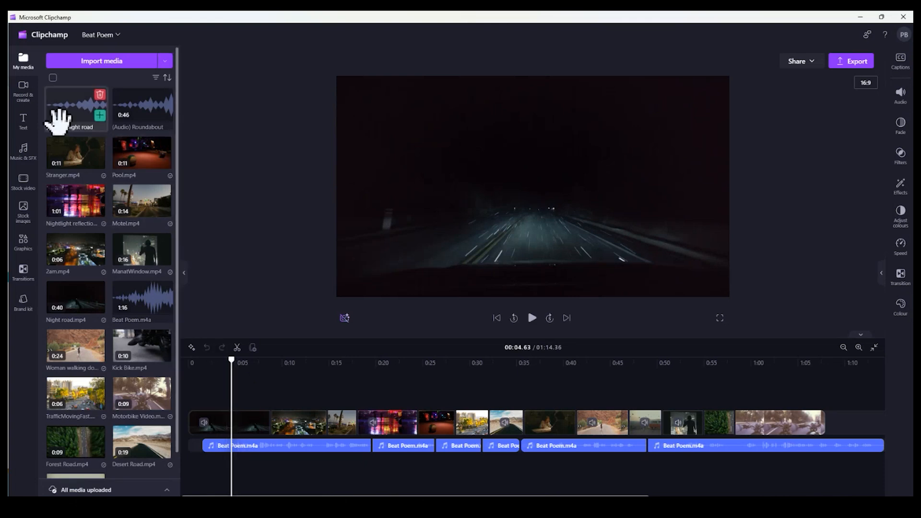
mouse_move(108, 172)
mouse_move(136, 251)
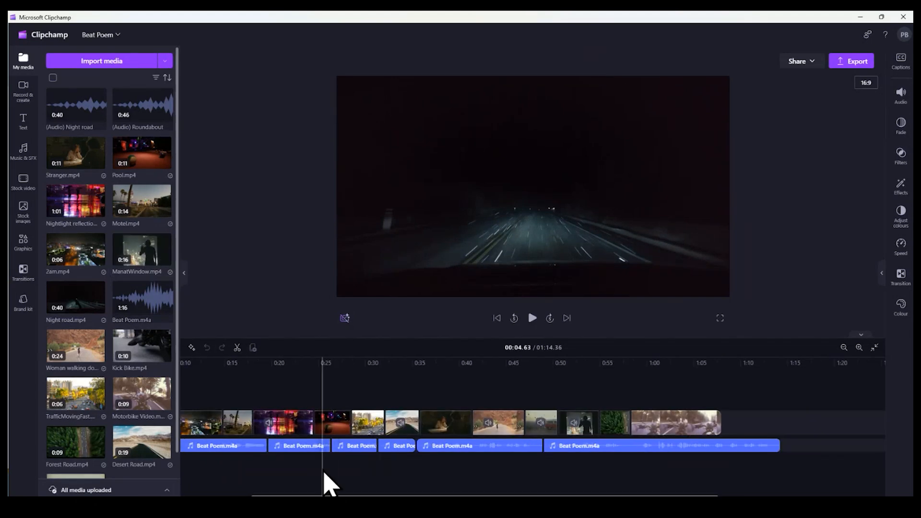
Examine the Beat Poem.m4a segments and the video clips above them along the full length of the timeline
left_click(301, 448)
left_click(356, 447)
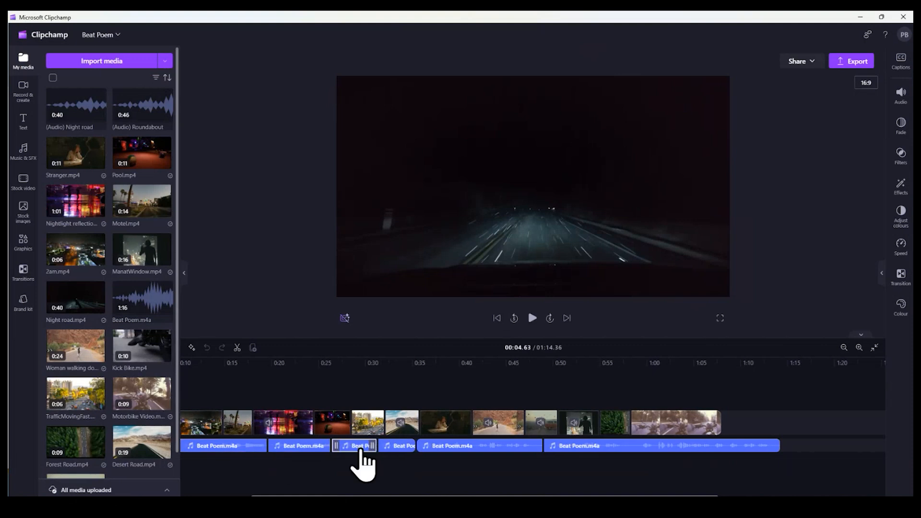
left_click(397, 446)
left_click(448, 446)
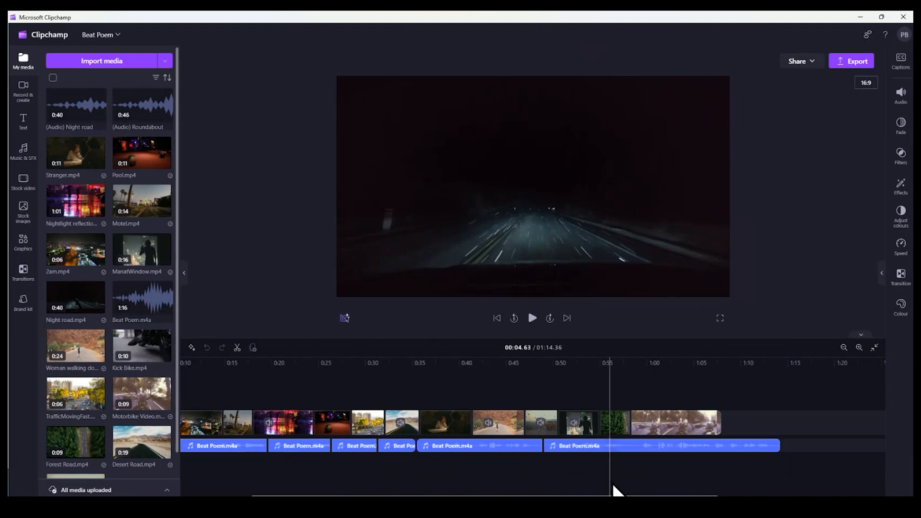
scroll(624, 484, "right", 3)
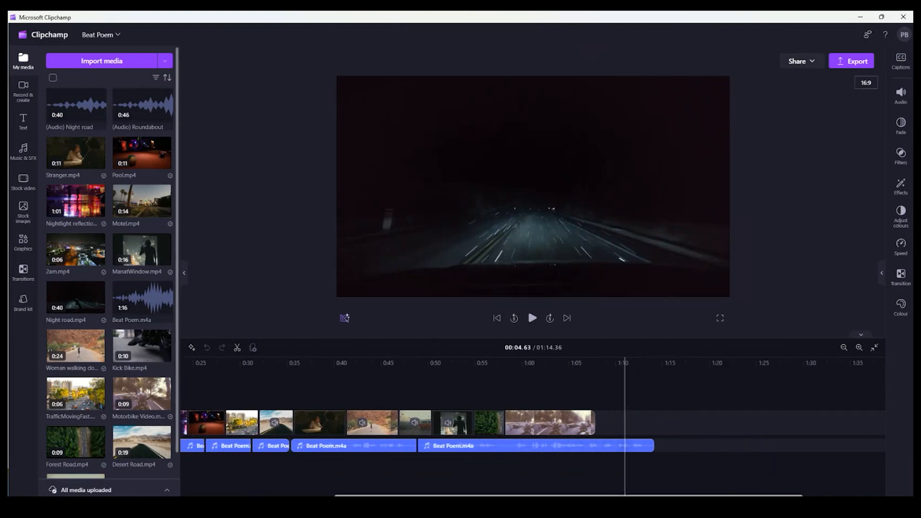
scroll(487, 485, "left", 5)
scroll(488, 485, "left", 1)
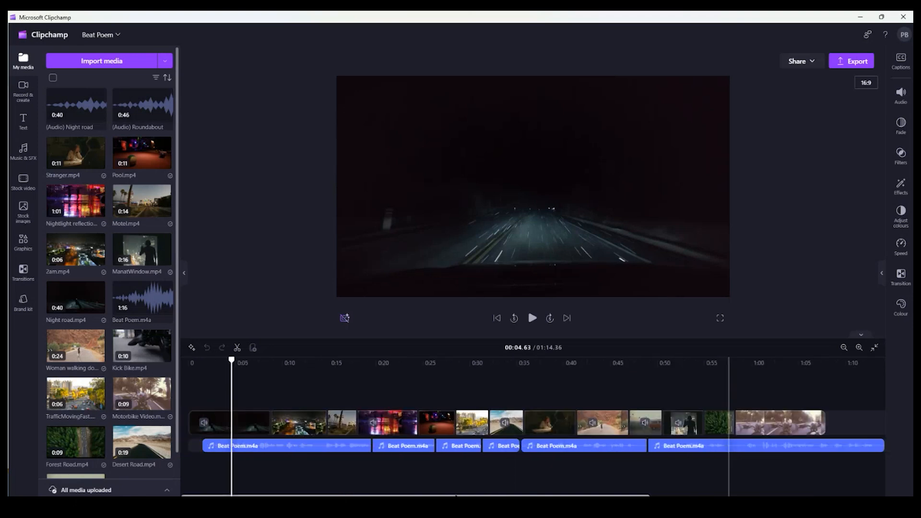
Magnify the timeline to inspect the clips in detail, and return it to its previous scale
left_click(859, 347)
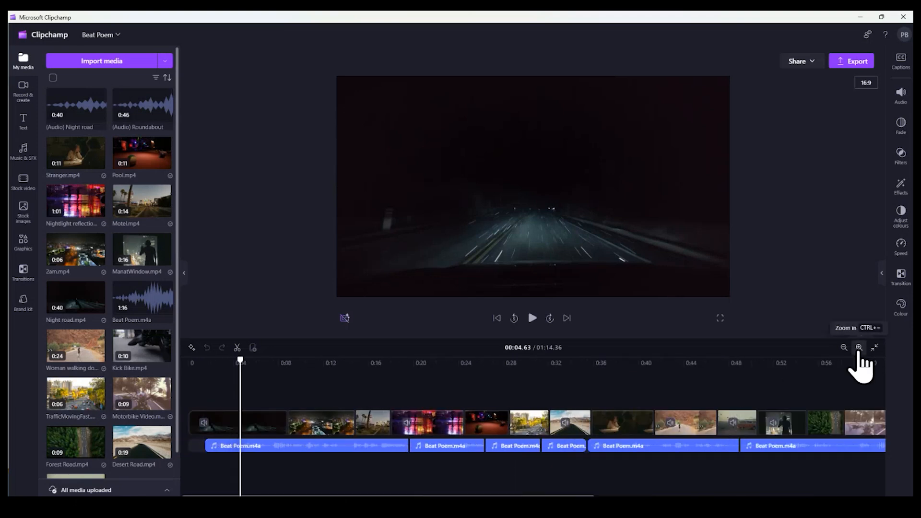
left_click(858, 347)
left_click(858, 347)
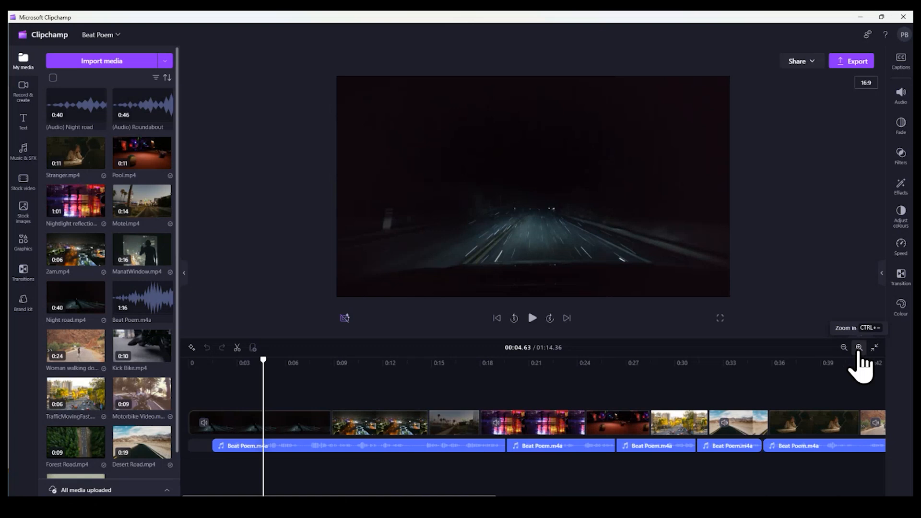
left_click(859, 347)
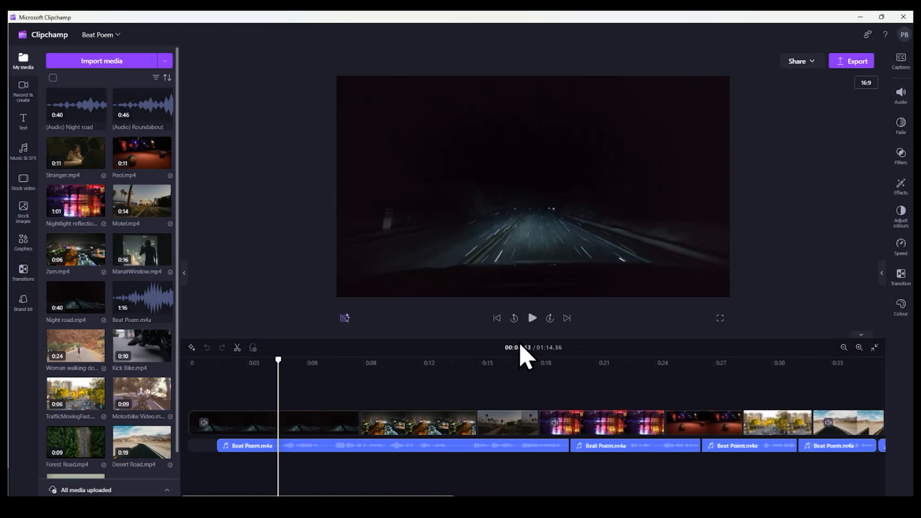
left_click(843, 347)
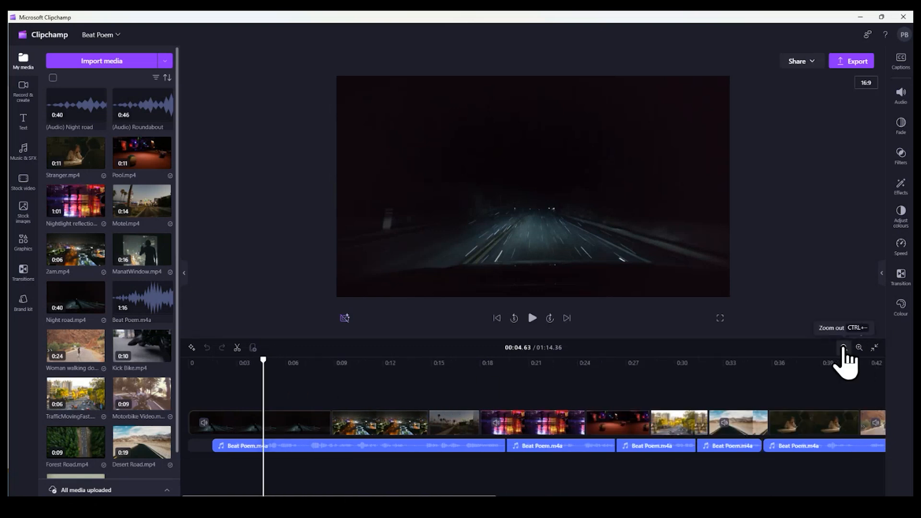
left_click(843, 347)
left_click(843, 347)
left_click(843, 347)
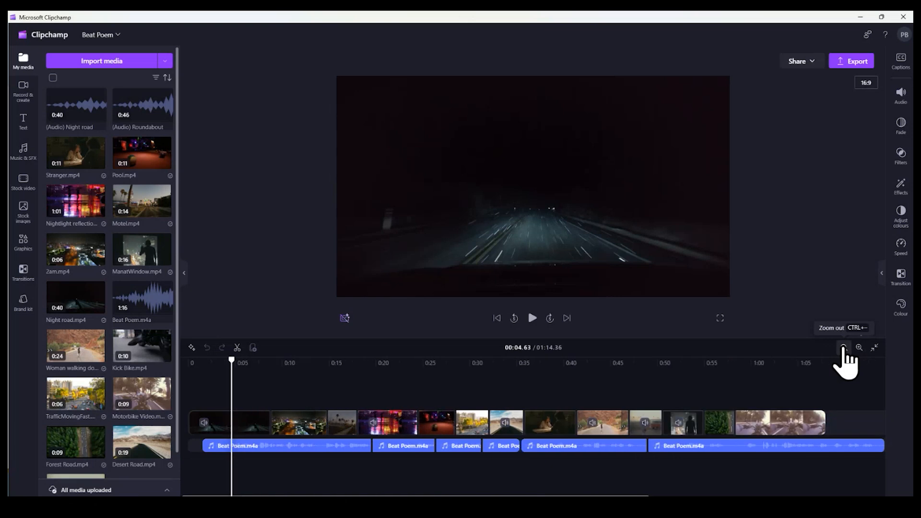
mouse_move(416, 424)
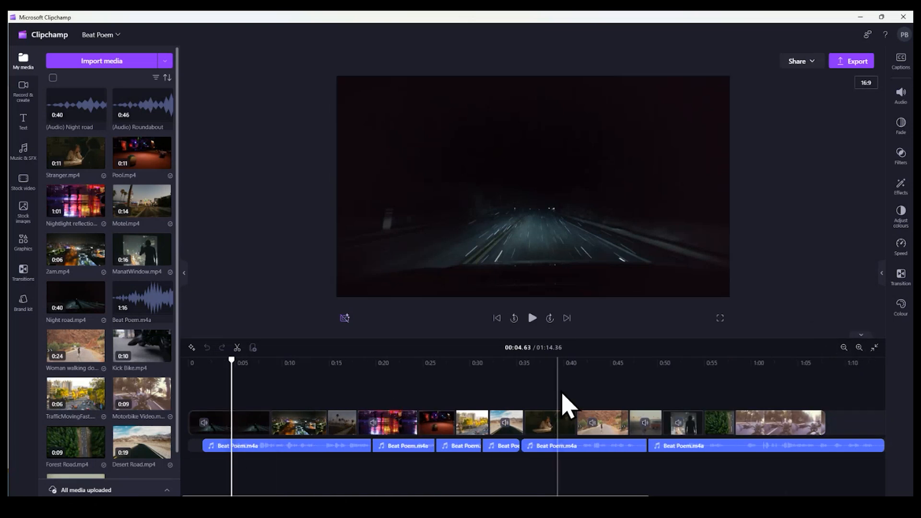
Preview the video from about 29 seconds, stopping at the man-at-window clip at about 51 seconds
left_click_drag(232, 360, 468, 378)
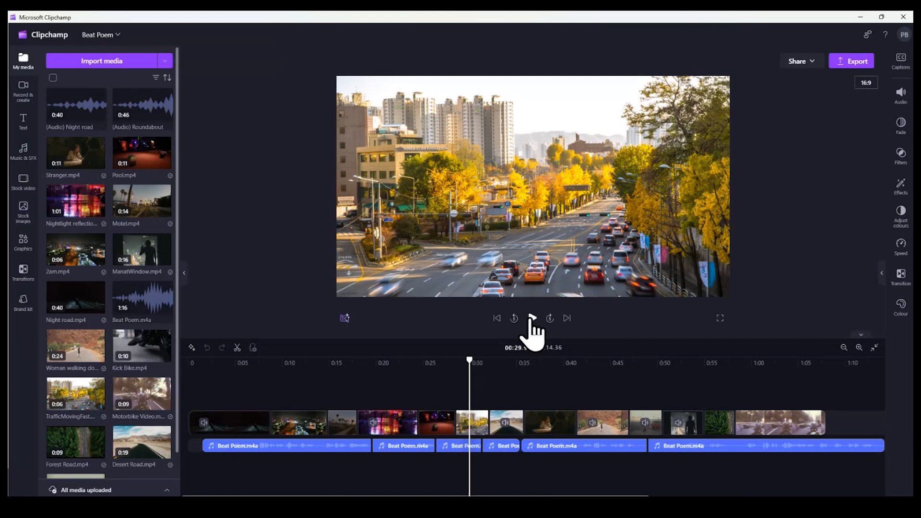
left_click(531, 319)
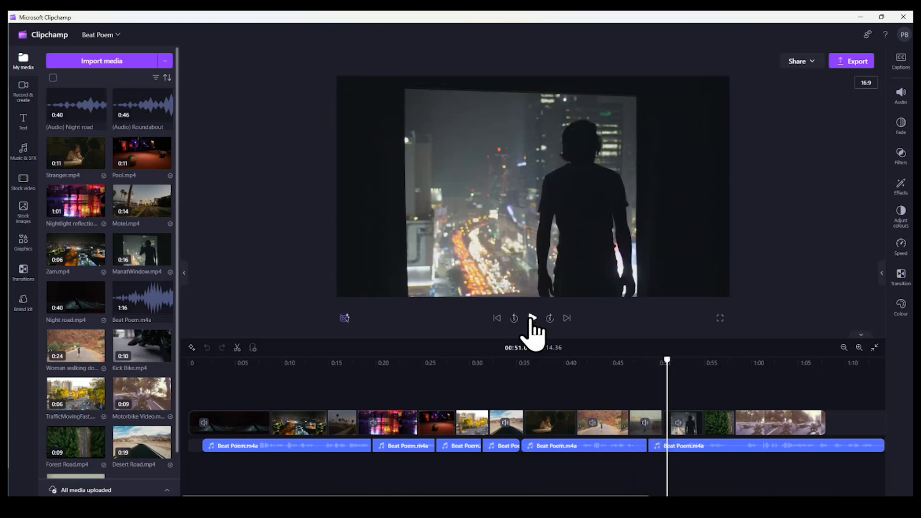
left_click(530, 319)
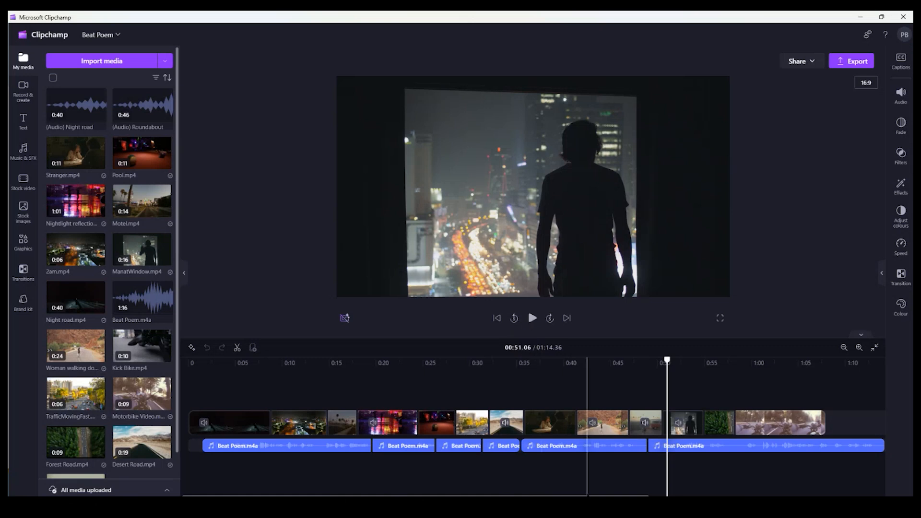
Import the Roundabout video from the Different Chapters, Different Roads folder and check the project's media collection
scroll(586, 475, "right", 3)
scroll(586, 475, "right", 1)
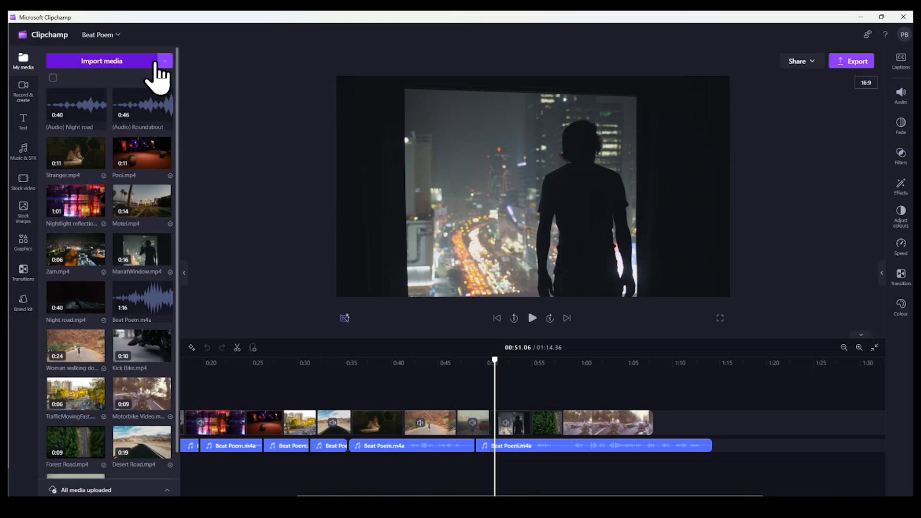
left_click(139, 64)
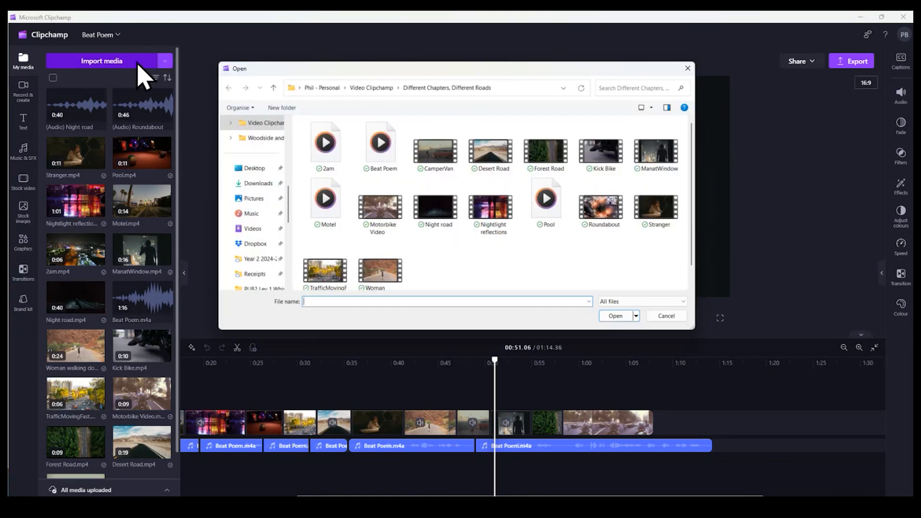
left_click(600, 213)
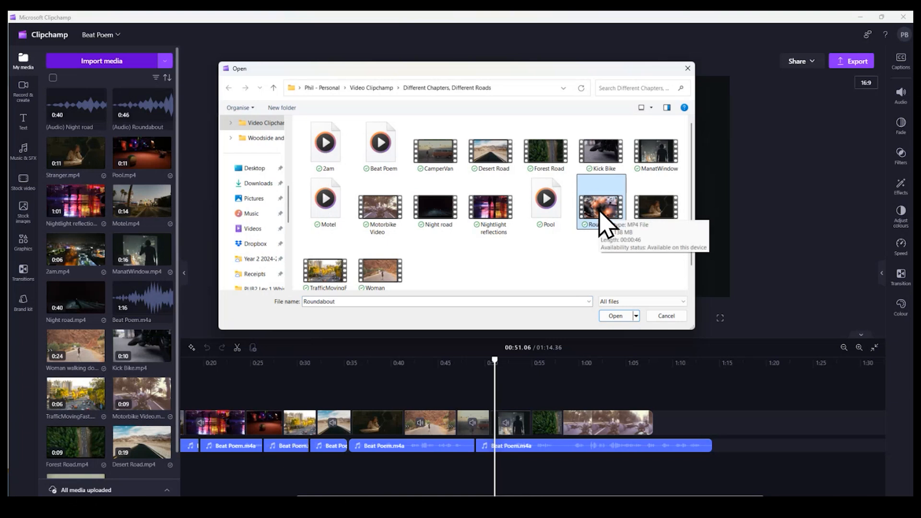
left_click(615, 316)
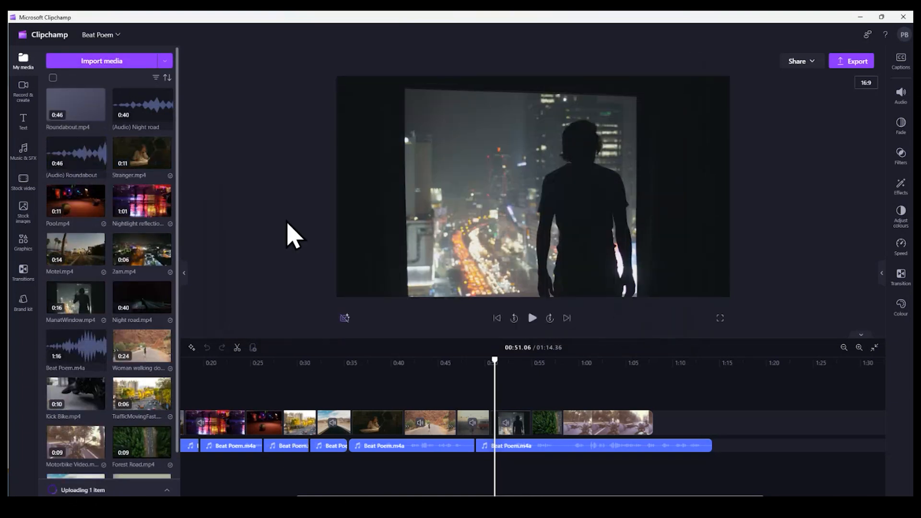
scroll(96, 290, "down", 1)
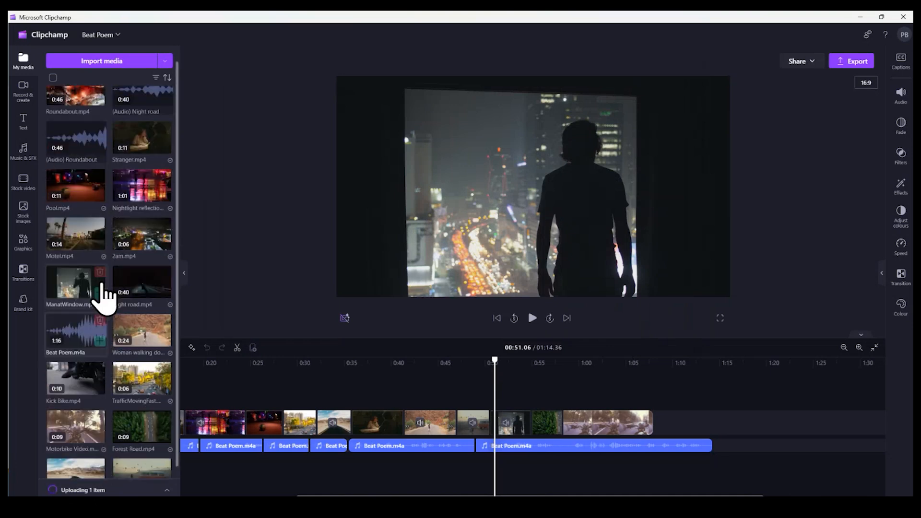
scroll(101, 298, "down", 1)
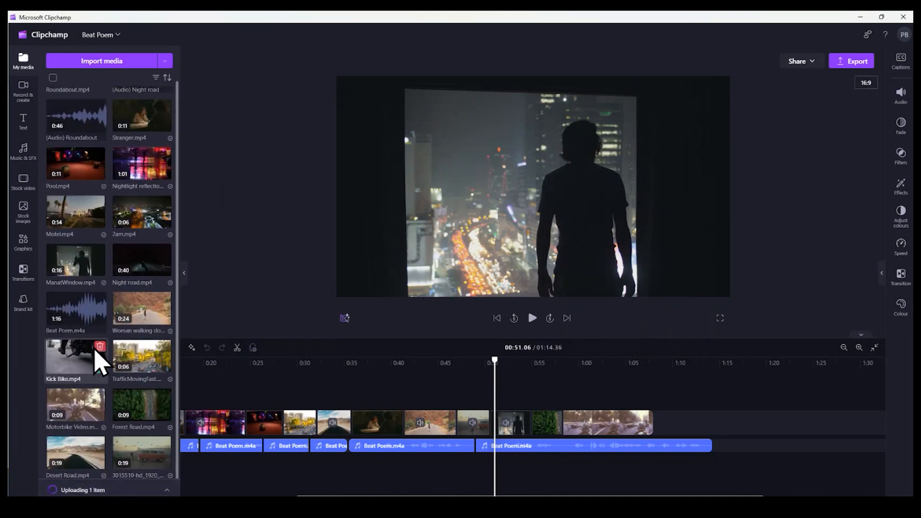
scroll(111, 331, "up", 2)
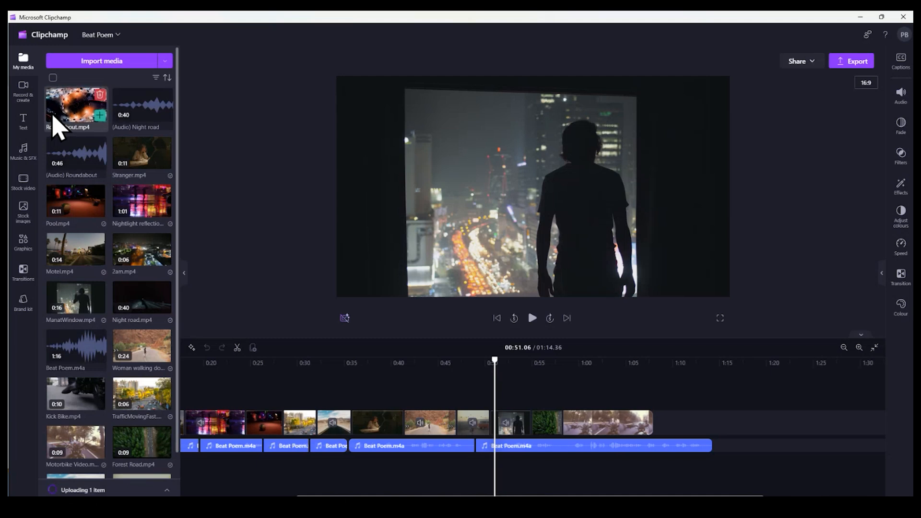
Add Roundabout.mp4 directly after the last motorbike clip and trim its end to line up with the end of the audio
mouse_move(67, 214)
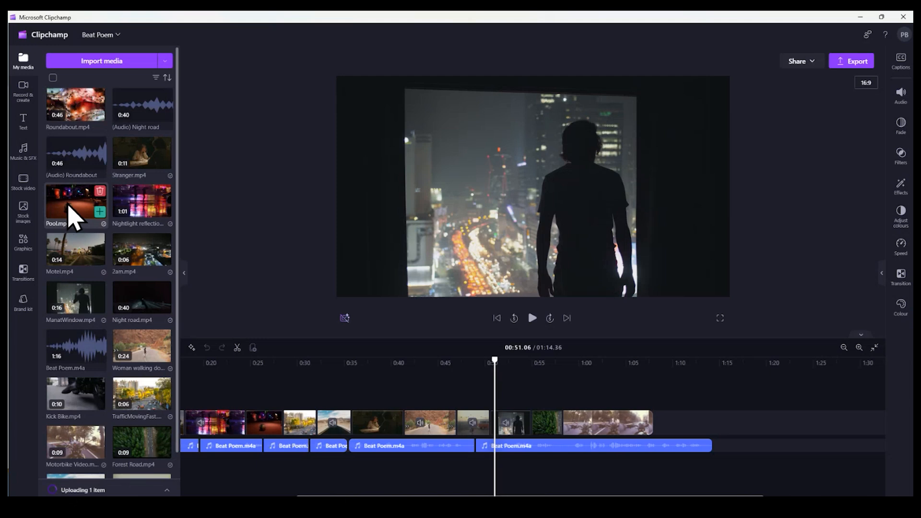
mouse_move(141, 218)
mouse_move(132, 255)
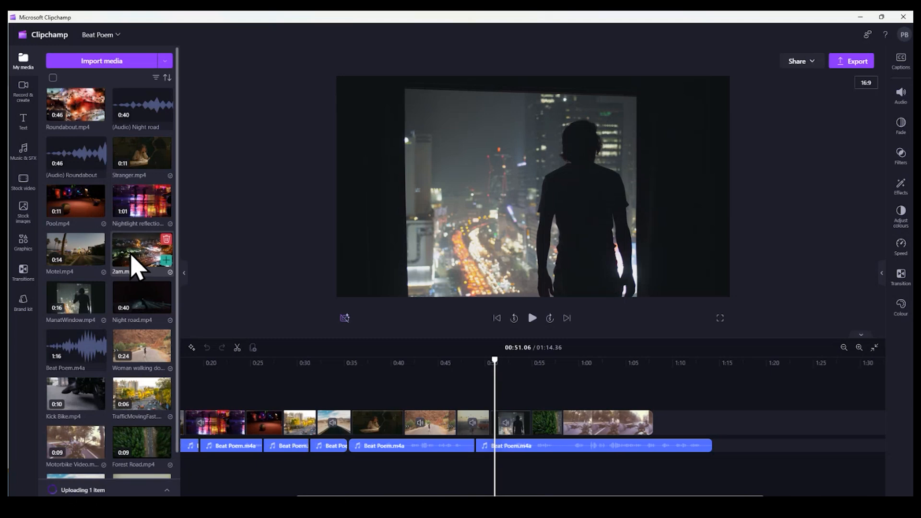
mouse_move(75, 122)
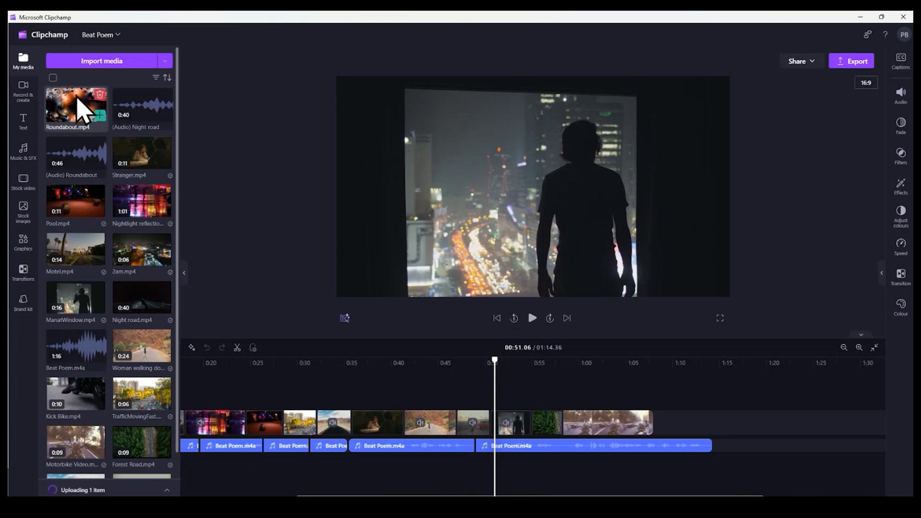
left_click_drag(75, 122, 703, 421)
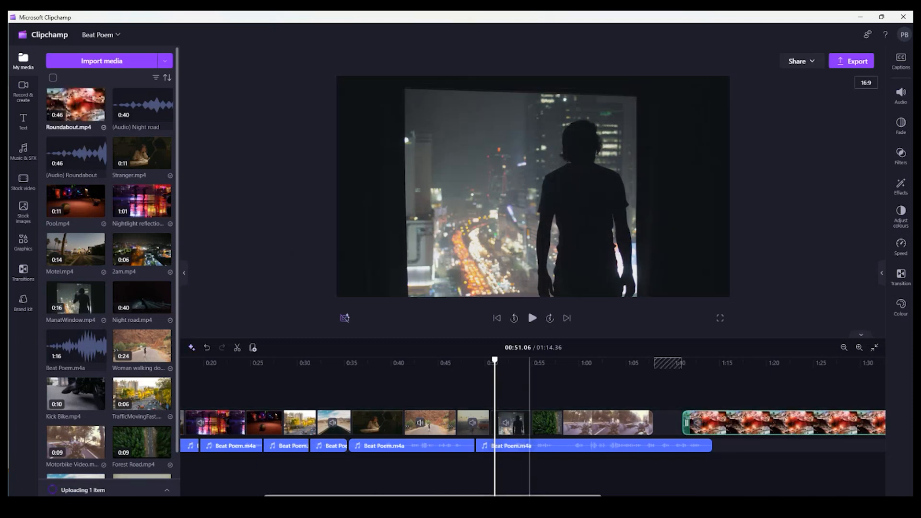
scroll(667, 431, "right", 5)
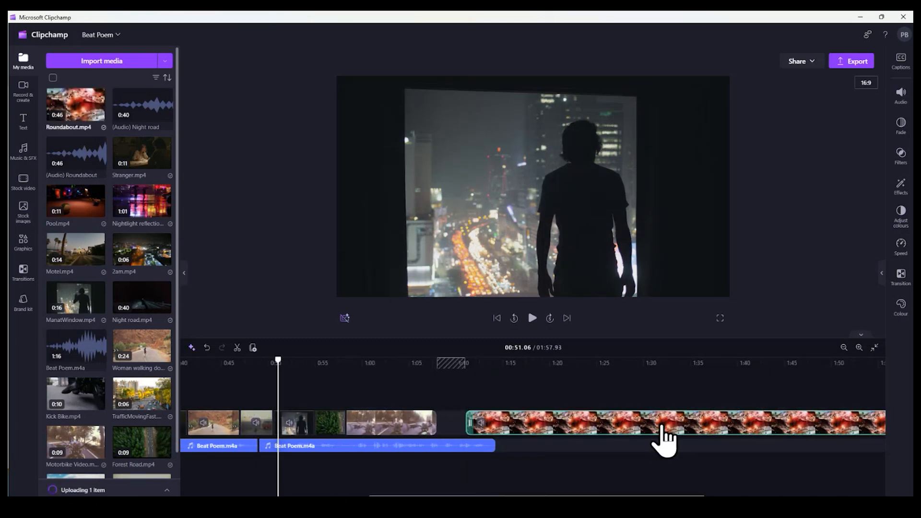
left_click_drag(663, 426, 633, 428)
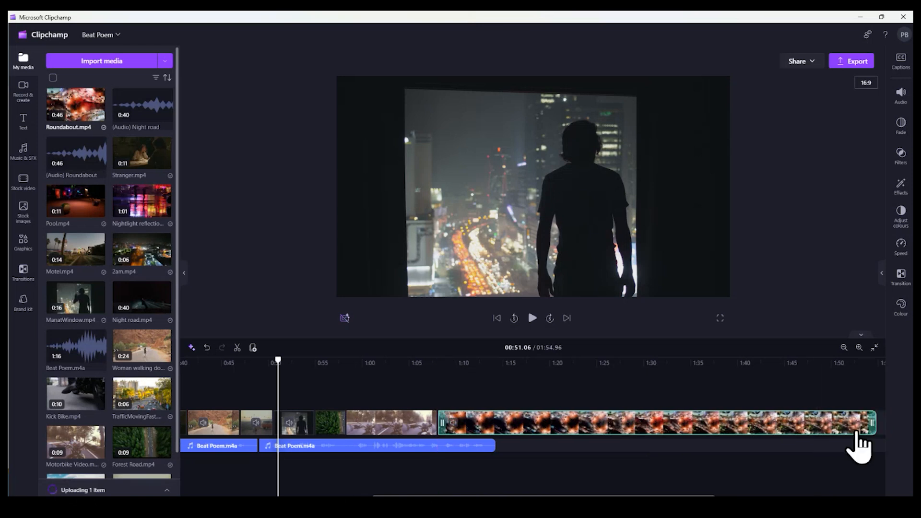
left_click_drag(869, 426, 607, 425)
left_click_drag(667, 425, 530, 425)
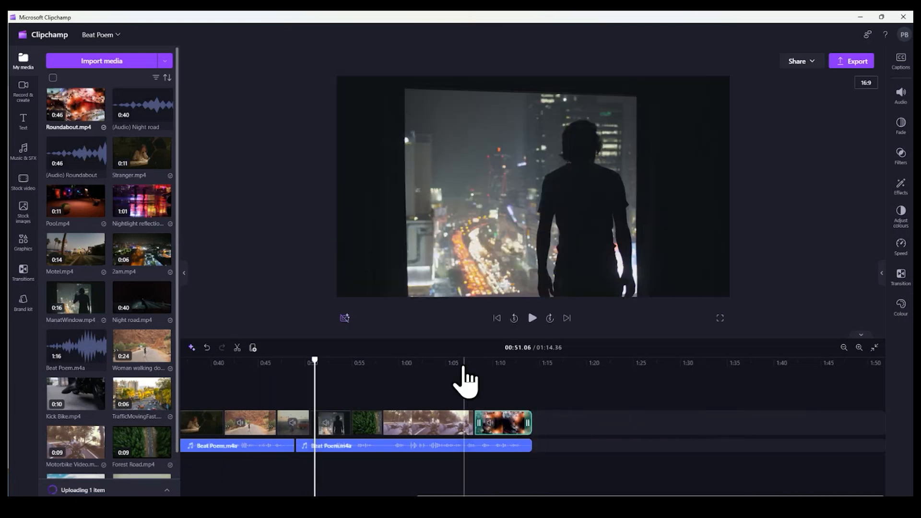
Preview the cut from the motorbike clip into the roundabout clip, starting at about 1:06
left_click(463, 369)
key("space")
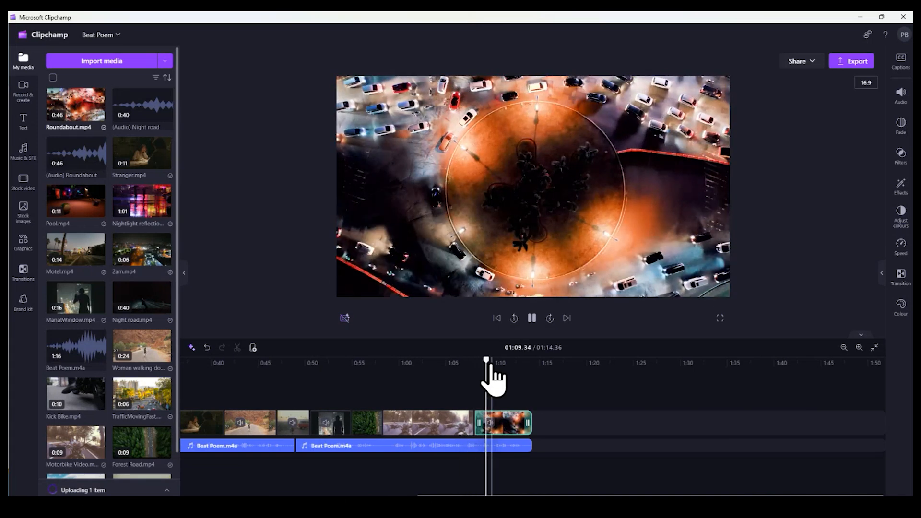
key("space")
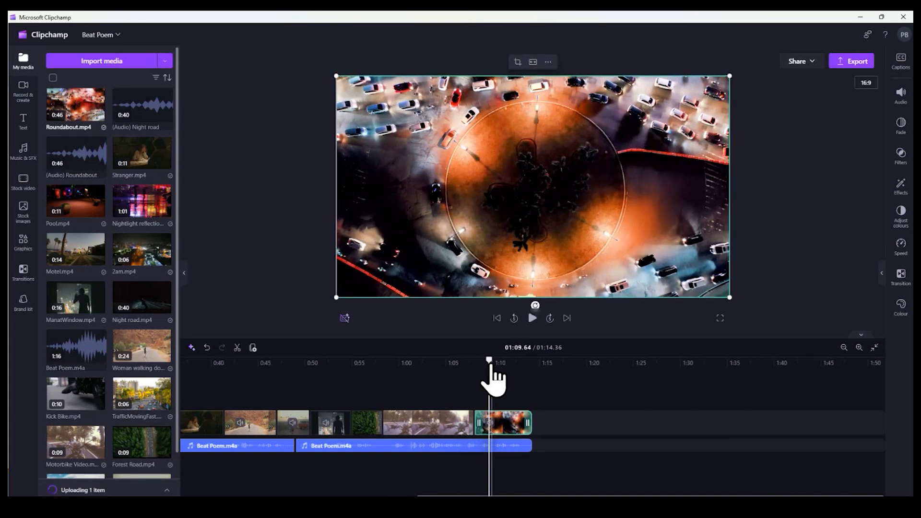
Return to the start of the timeline and open the music and sound effects library
scroll(534, 383, "left", 5)
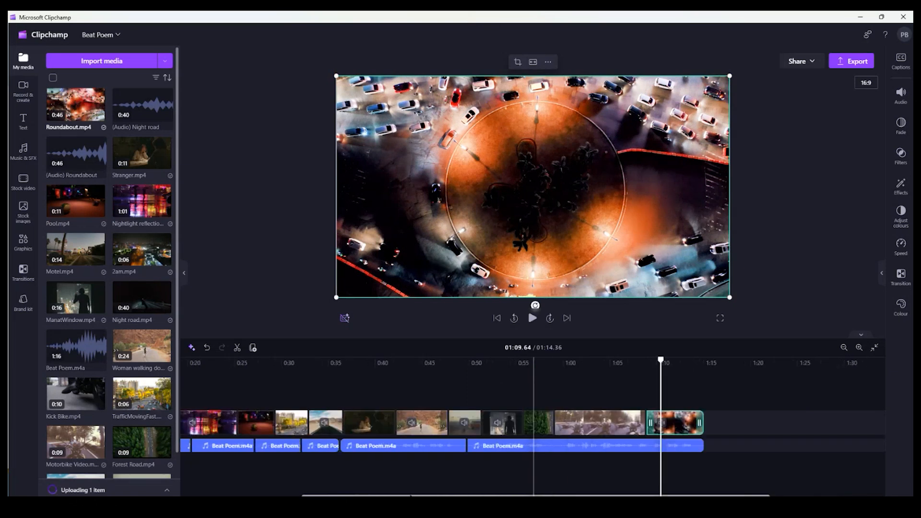
scroll(533, 383, "left", 5)
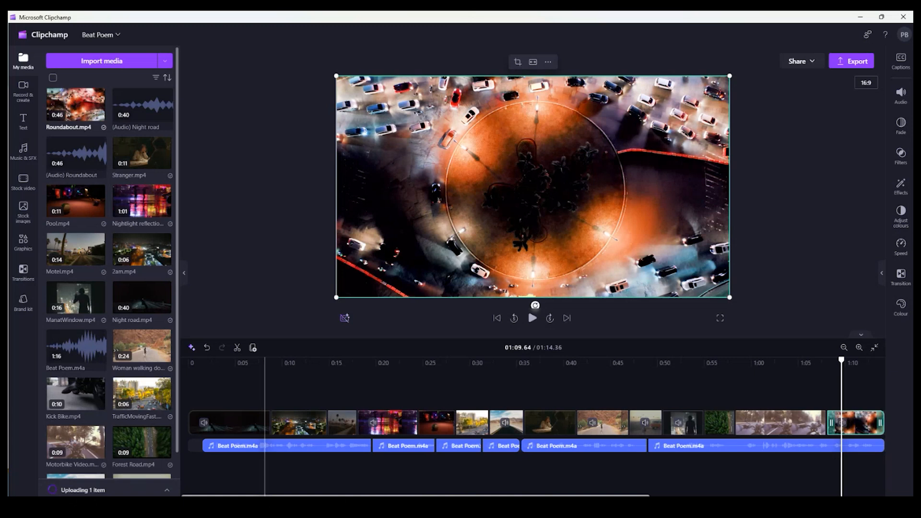
left_click(29, 158)
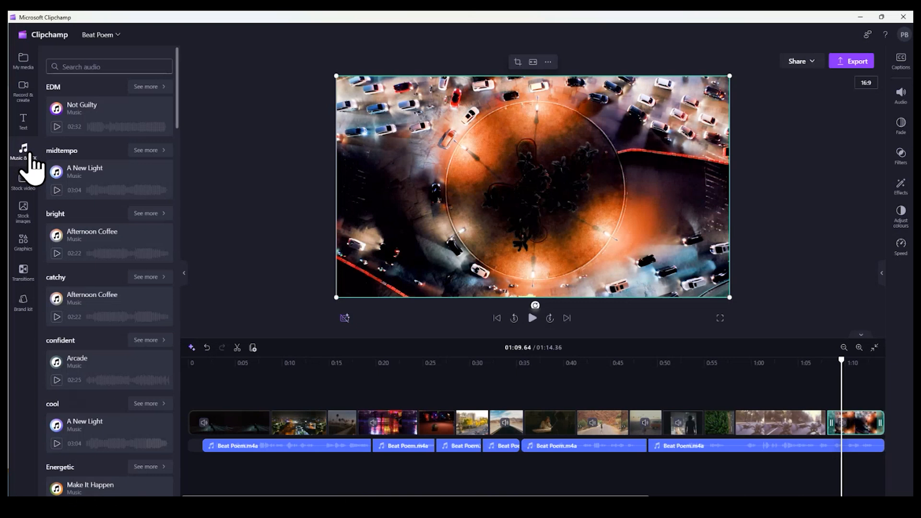
Search the music library for jazz and add the 2am track beneath the Beat Poem audio, starting level with its first clip
left_click(99, 68)
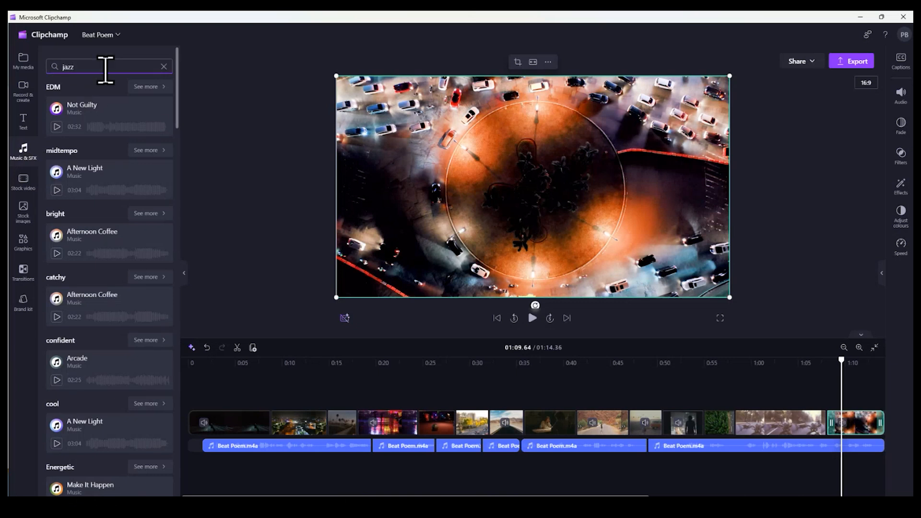
key("Return")
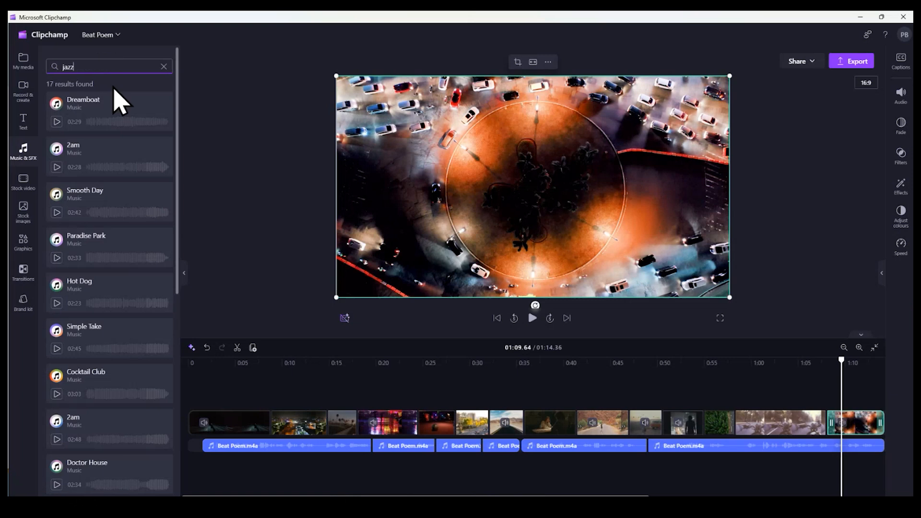
mouse_move(114, 90)
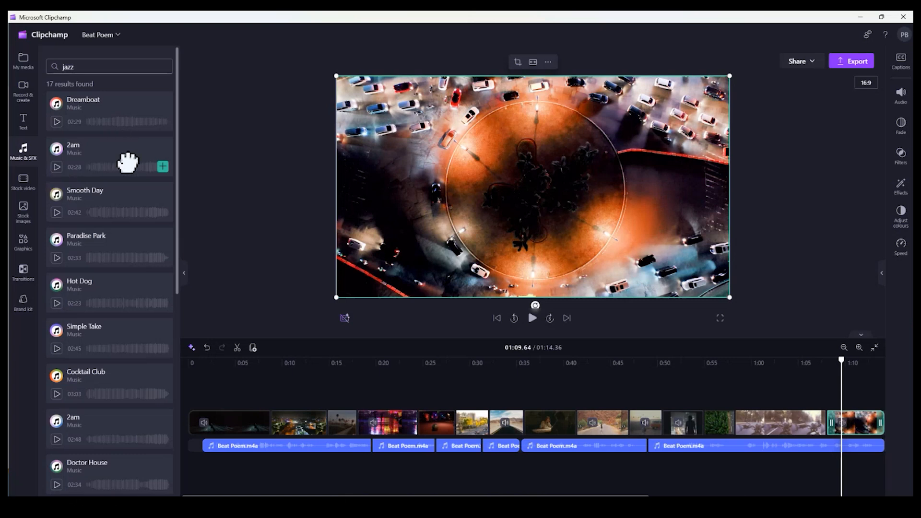
mouse_move(127, 163)
left_mouse_down()
mouse_move(207, 296)
mouse_move(177, 410)
mouse_move(257, 439)
mouse_move(267, 483)
mouse_move(281, 477)
left_mouse_up()
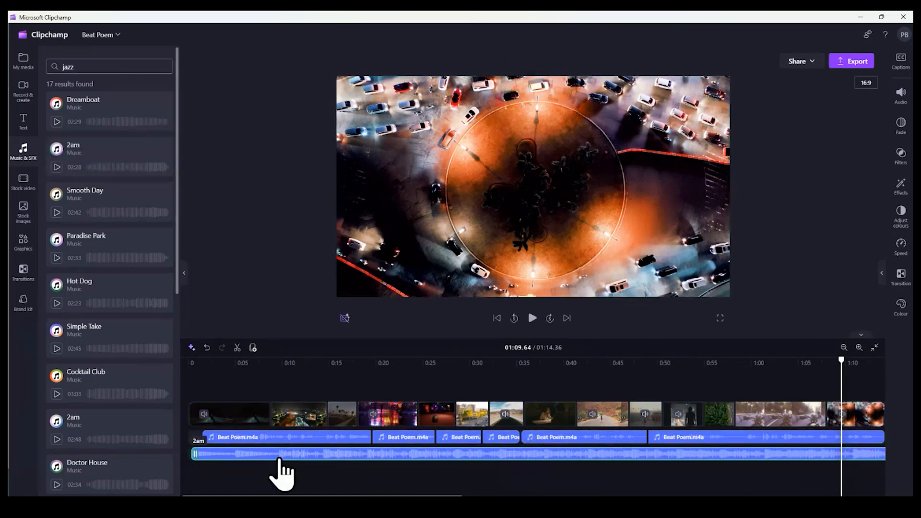
left_click_drag(183, 450, 205, 453)
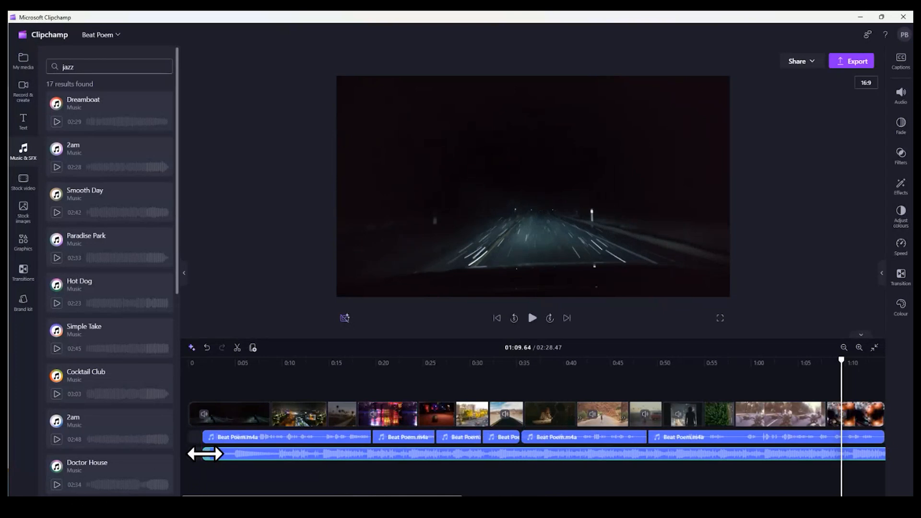
Play the opening from the start of the timeline and shift the 2am track about one second earlier
left_click(187, 366)
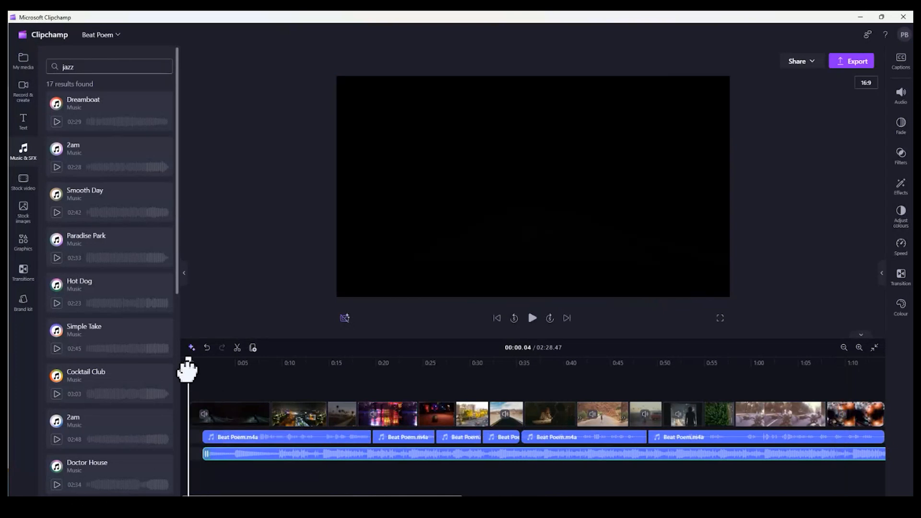
key("space")
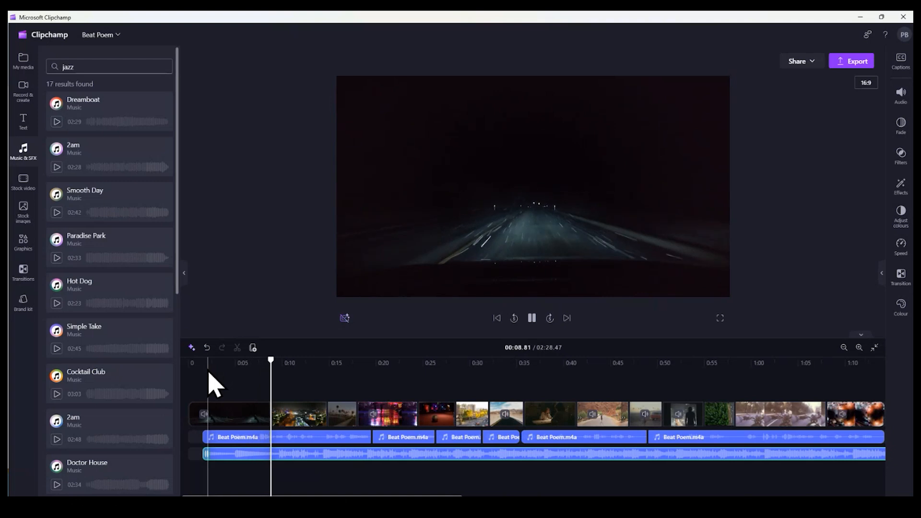
key("space")
left_click_drag(325, 455, 312, 467)
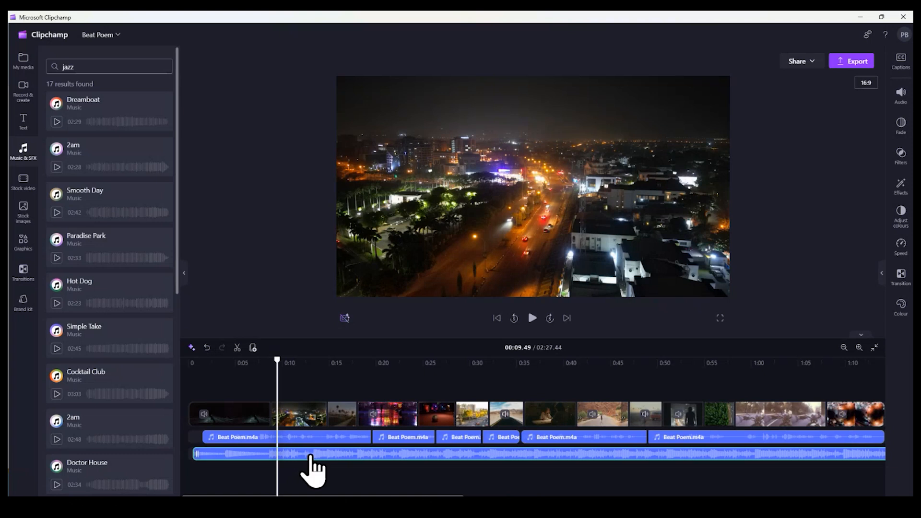
Preview the 2am music under the narration across the first cut, starting at about 0:07
left_click_drag(267, 361, 259, 360)
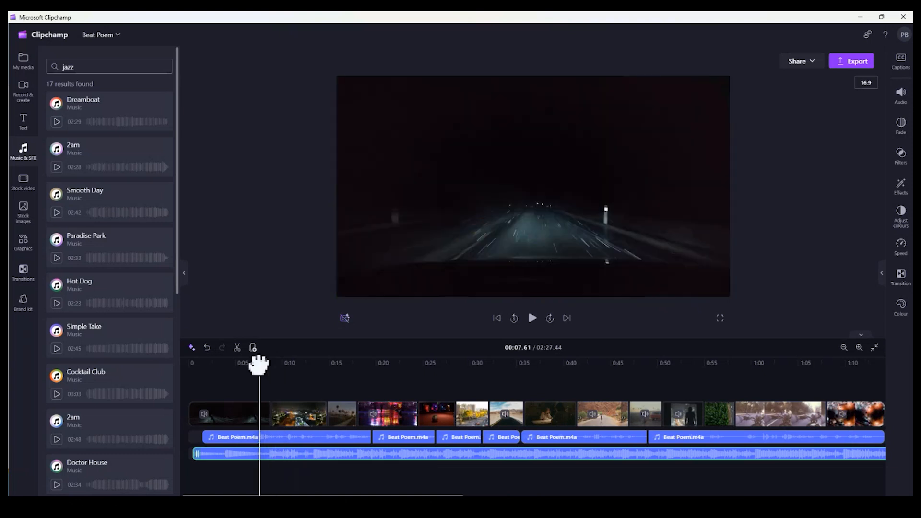
key("space")
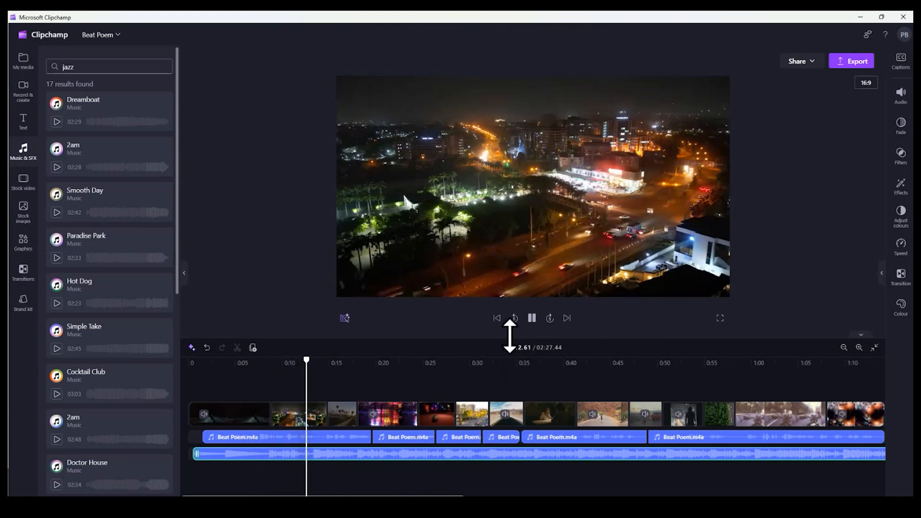
left_click(531, 318)
left_click(313, 438)
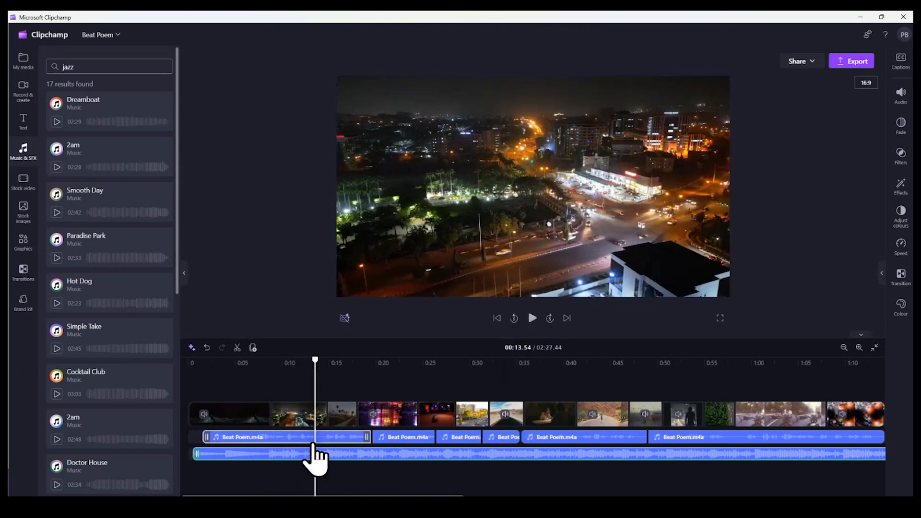
left_click(369, 474)
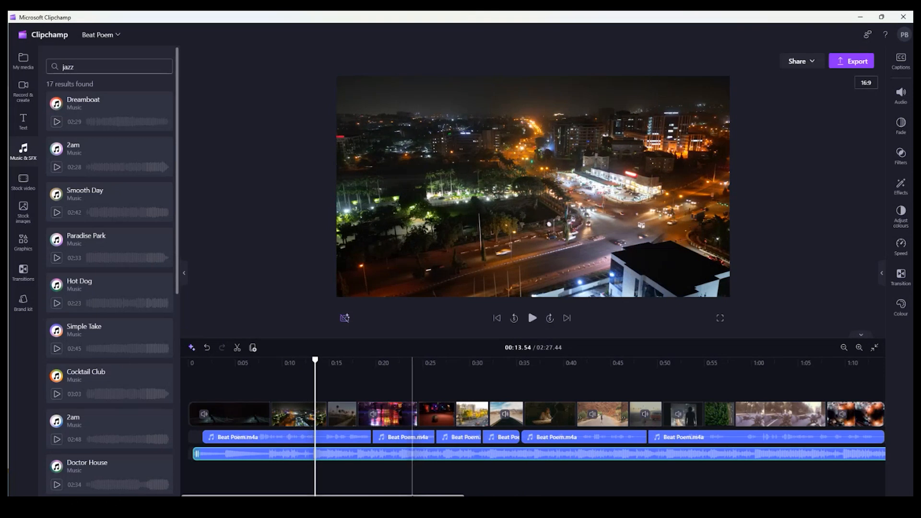
Split the 2am track at 1:12.71 and trim the second piece so only the song's ending follows the cut
scroll(533, 426, "right", 10)
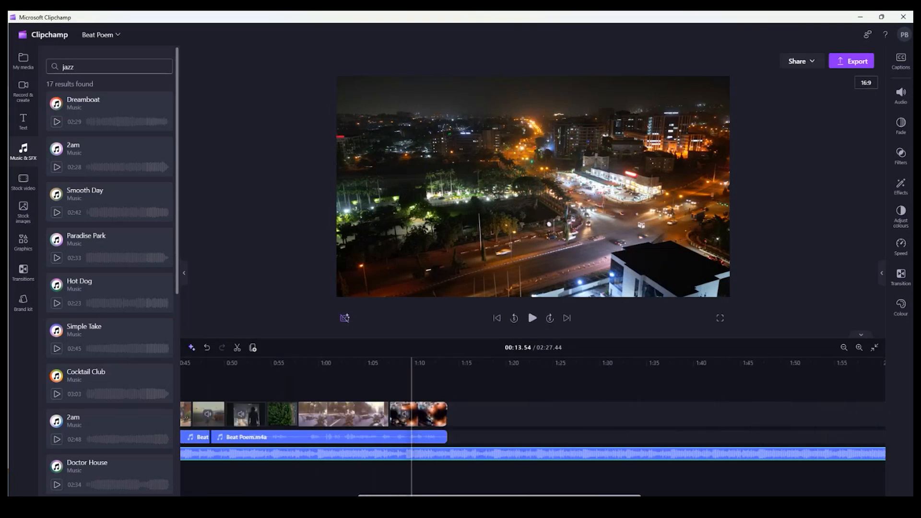
scroll(551, 482, "left", 5)
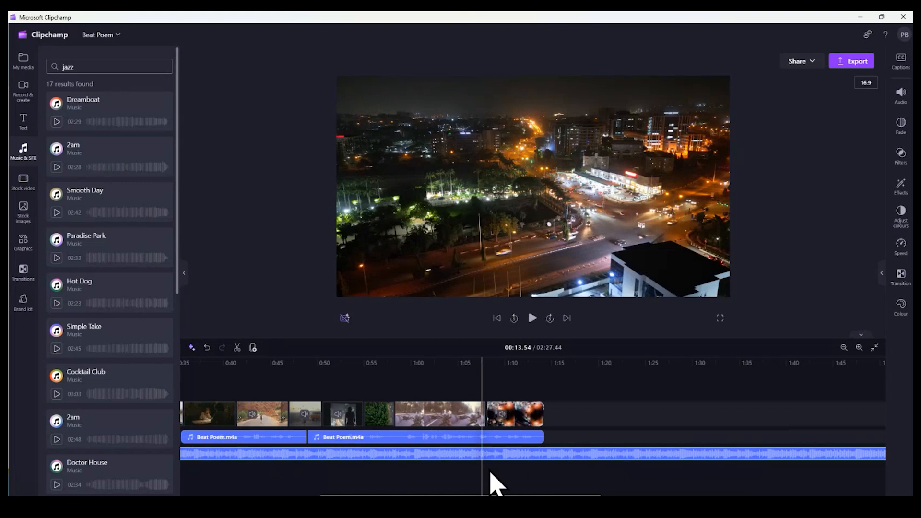
left_click(529, 366)
left_click(236, 347)
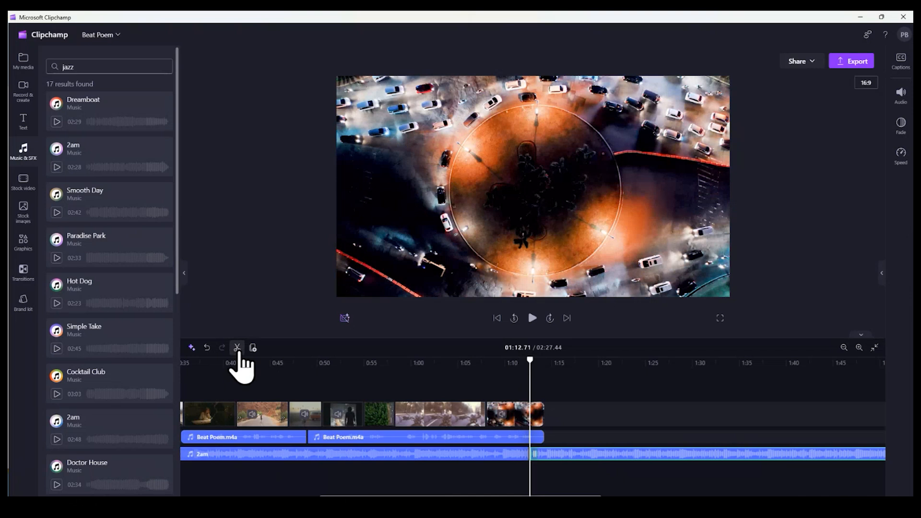
left_click_drag(531, 454, 554, 454)
left_click_drag(628, 452, 554, 454)
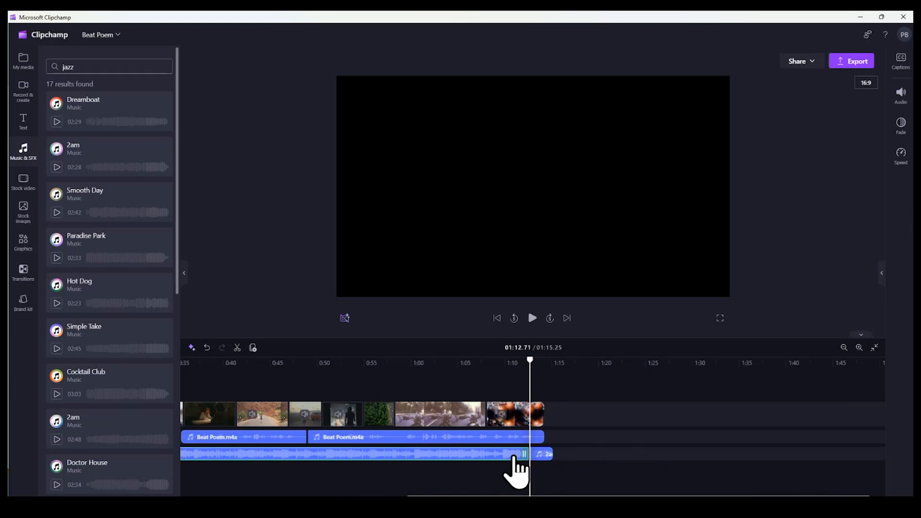
Shift the join between the two 2am pieces back to about 1:11 and lengthen the ending piece to about 10 seconds
mouse_move(524, 454)
left_mouse_down()
mouse_move(510, 452)
mouse_move(520, 456)
left_mouse_up()
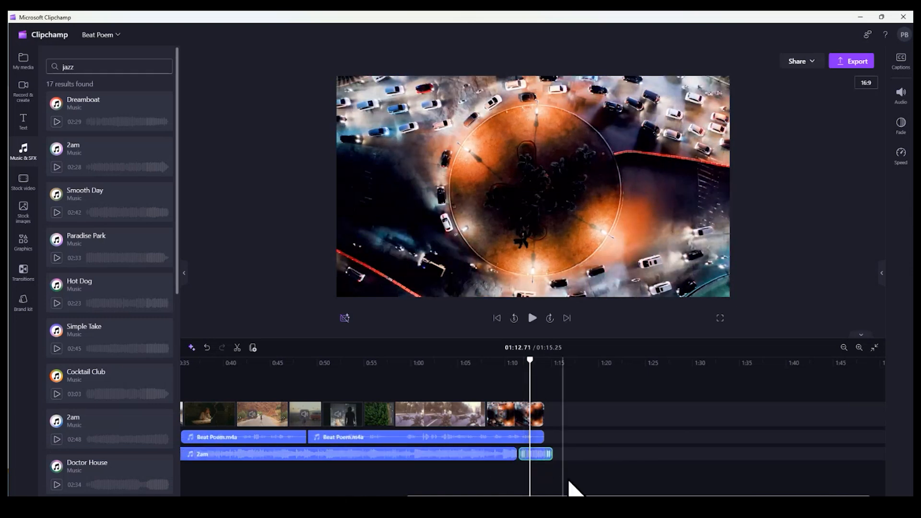
left_click(509, 362)
key("space")
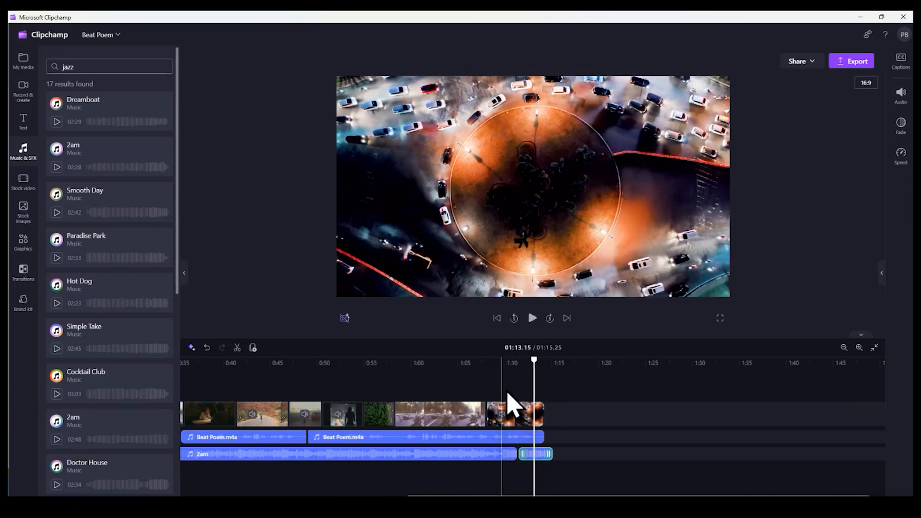
left_click_drag(551, 454, 652, 453)
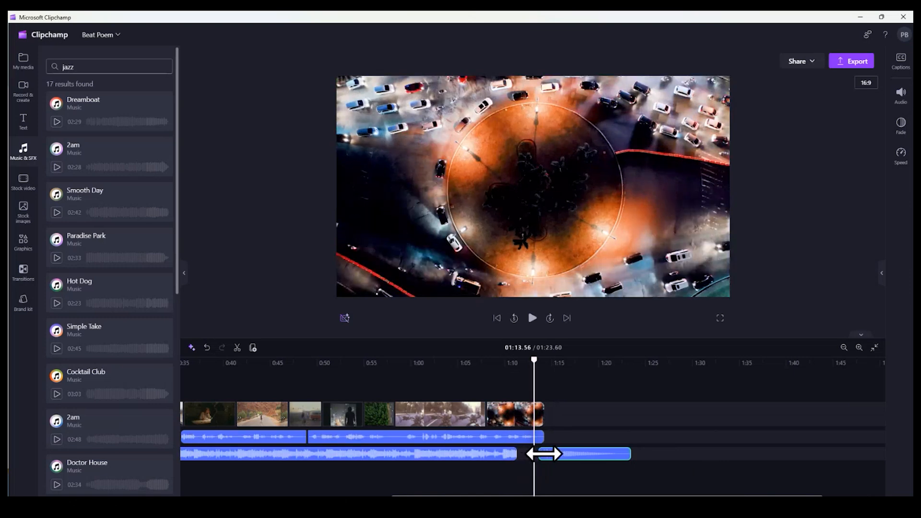
left_click_drag(575, 455, 549, 455)
Preview the end of the music across the join, starting at about 1:10
left_click(507, 370)
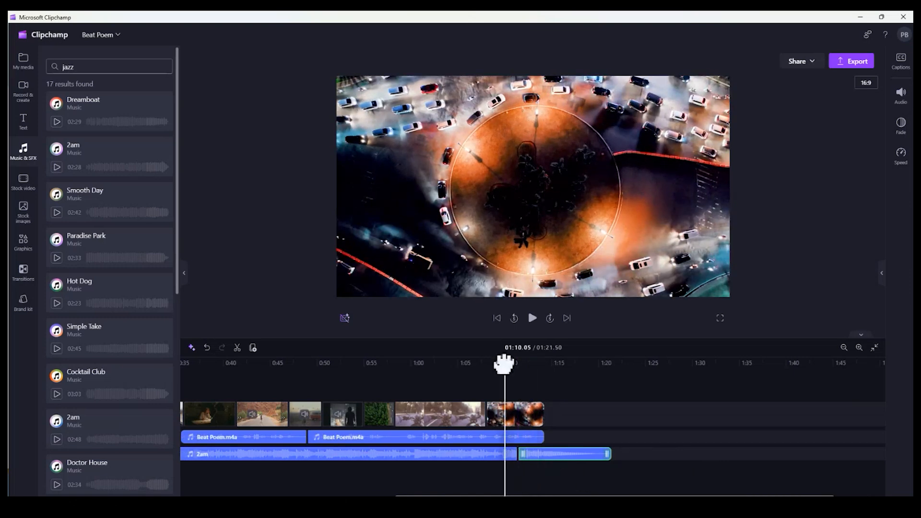
key("space")
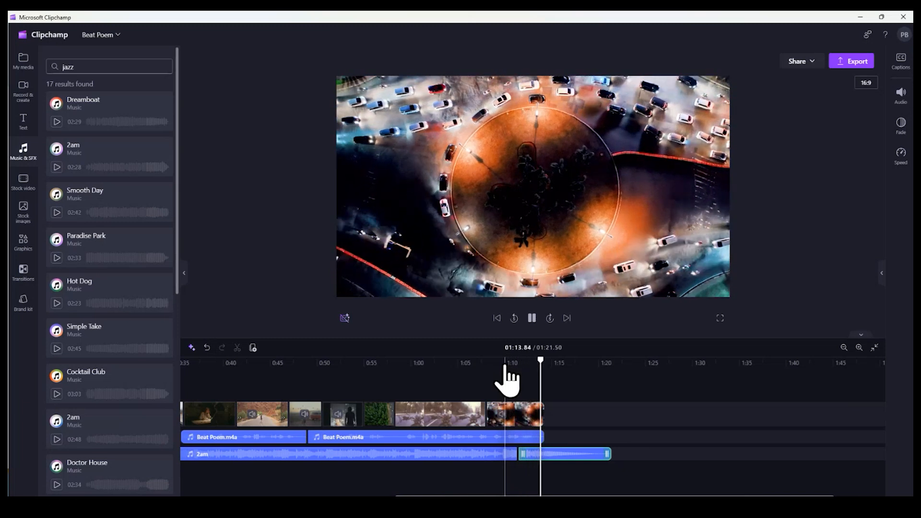
left_click(532, 322)
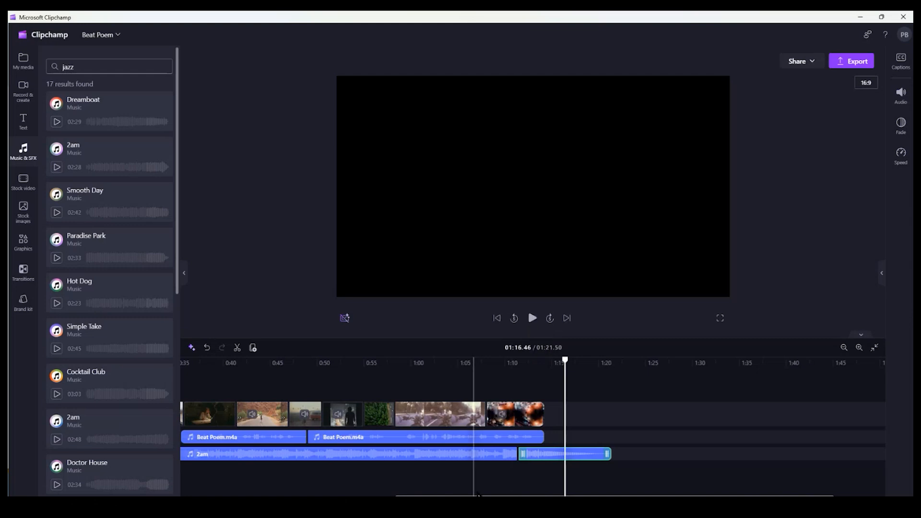
Detach the audio from the opening Night road.mp4 clip
scroll(478, 422, "left", 5)
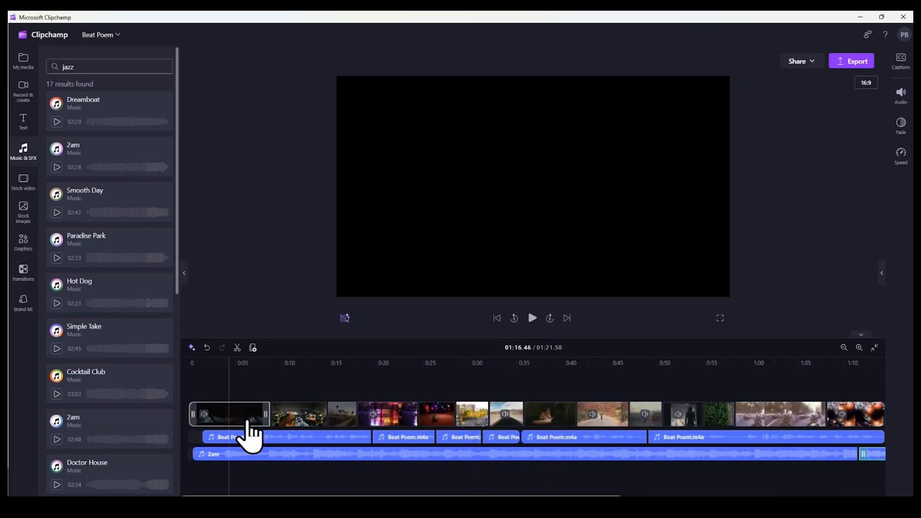
left_click(242, 422)
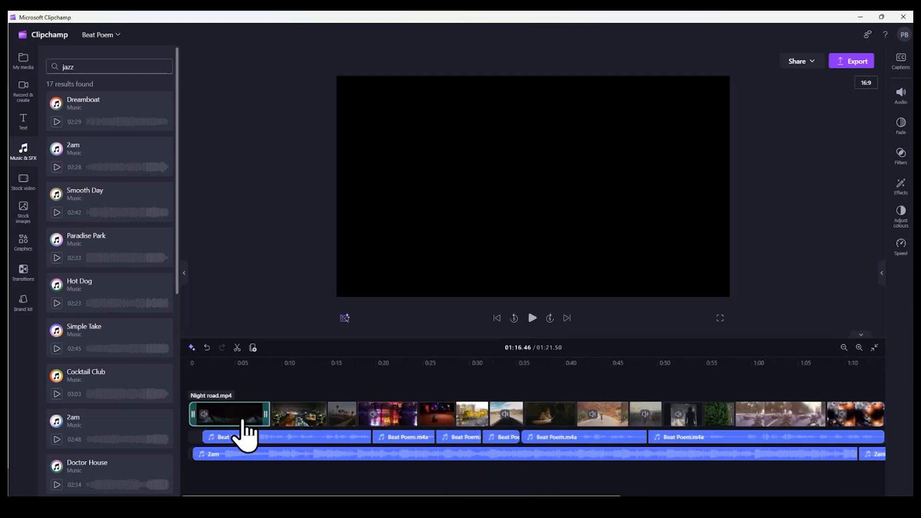
right_click(242, 422)
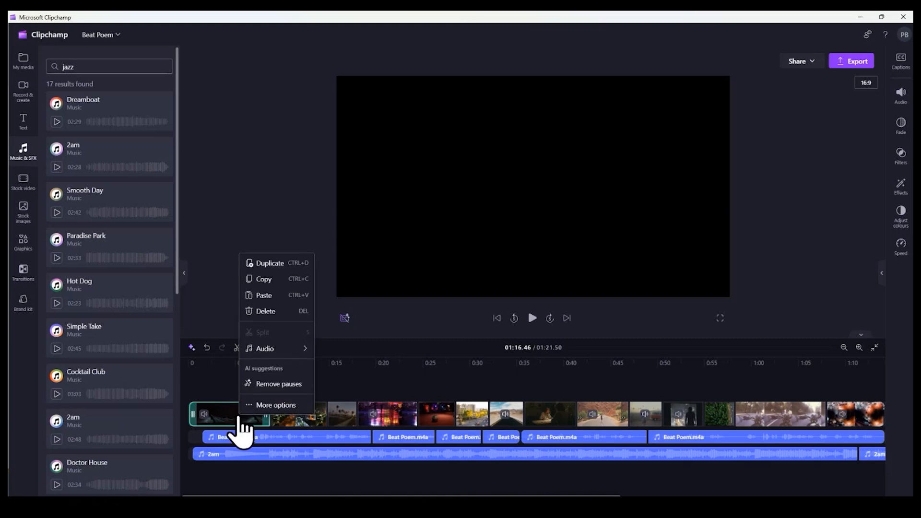
left_click(267, 405)
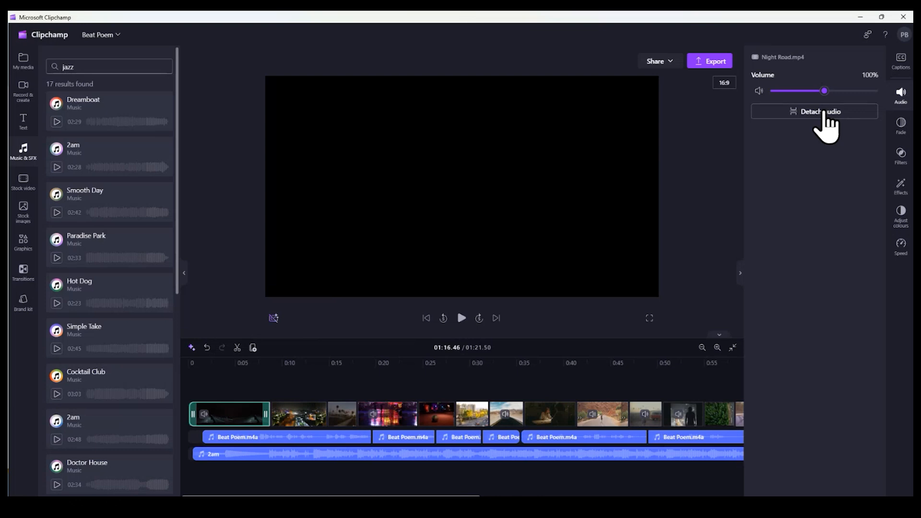
left_click(824, 114)
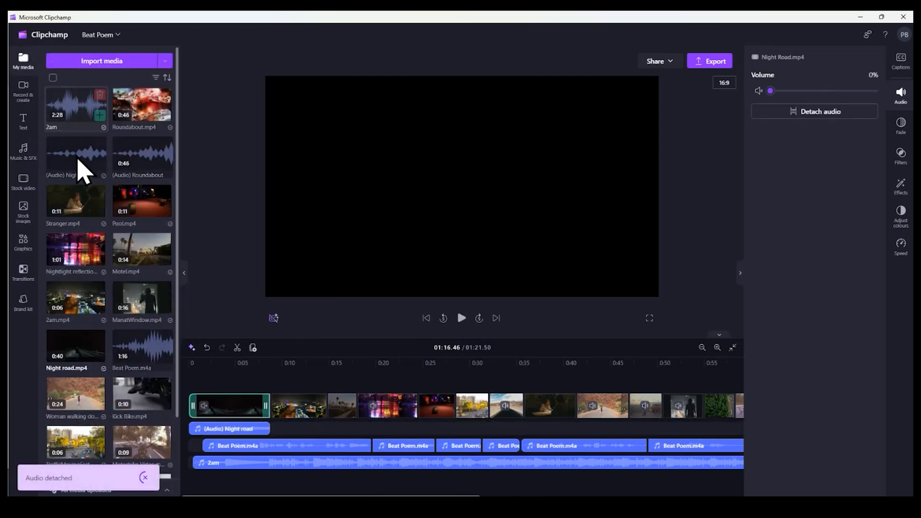
Replace the detached Night road audio with a copy on a new track below the 2am music, trimmed to end with the Night road clip
mouse_move(70, 161)
left_click_drag(71, 161, 214, 487)
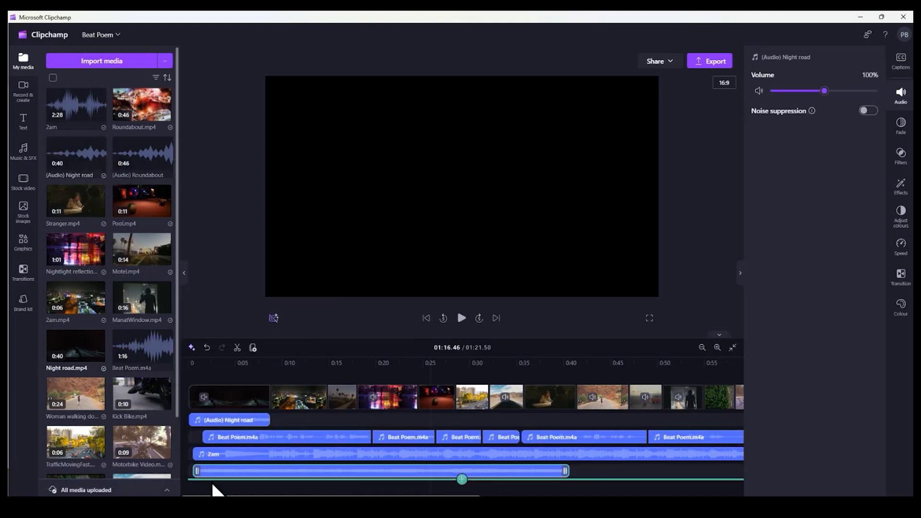
left_click(228, 421)
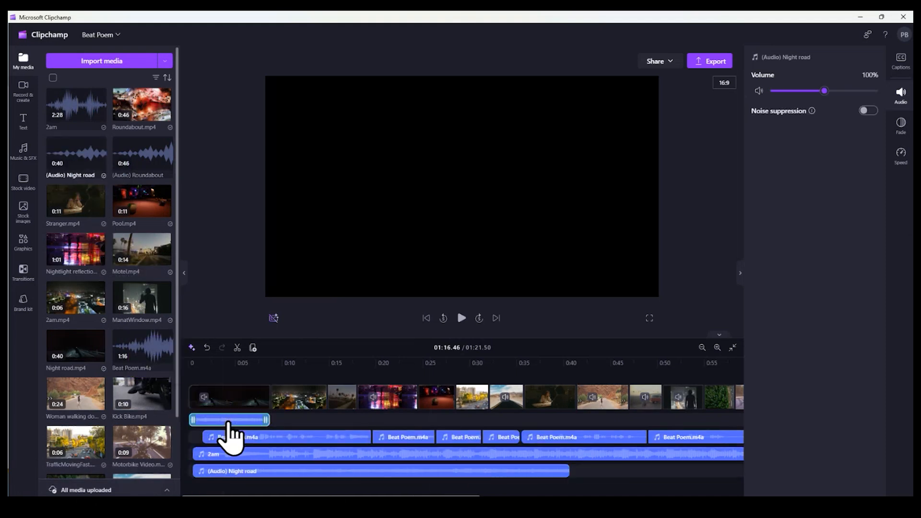
key("Delete")
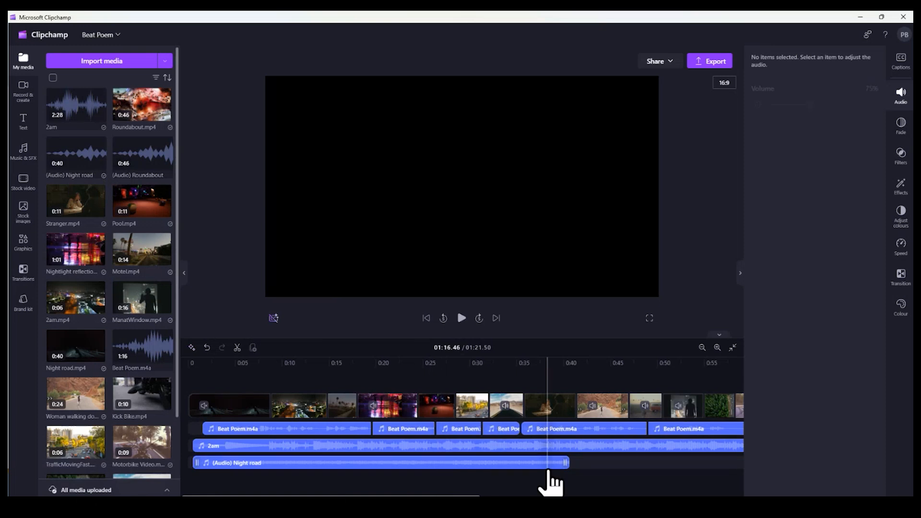
left_click(567, 463)
left_click_drag(567, 463, 264, 462)
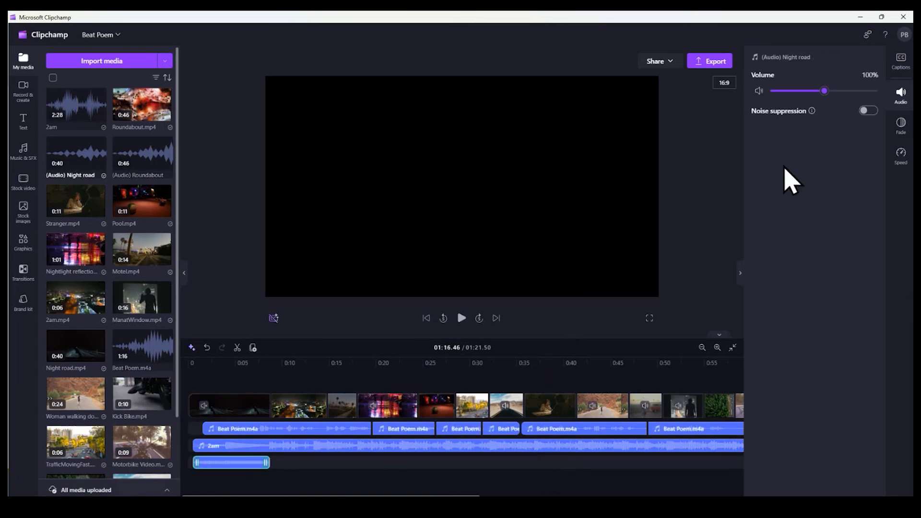
Set the Night road audio's fade out to 1.2 seconds and preview it across the cut to the city clip
left_click(901, 125)
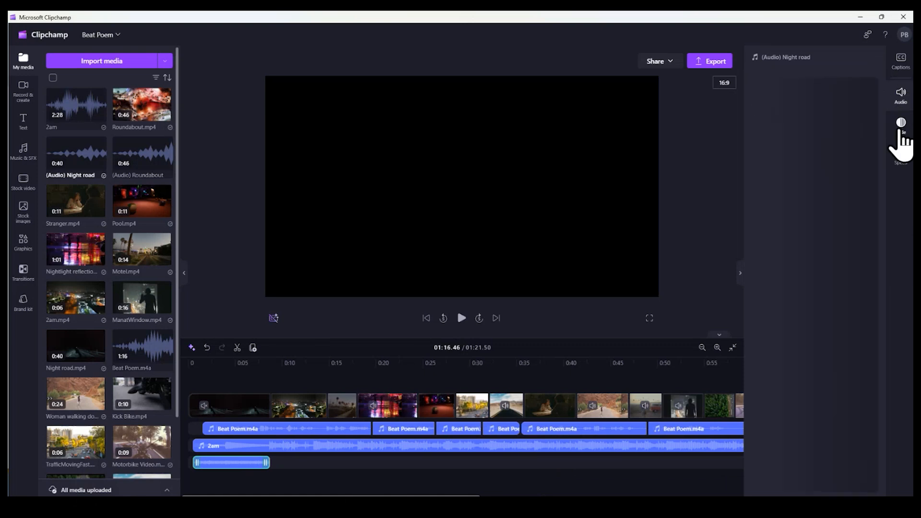
left_click_drag(752, 128, 826, 129)
left_click(222, 366)
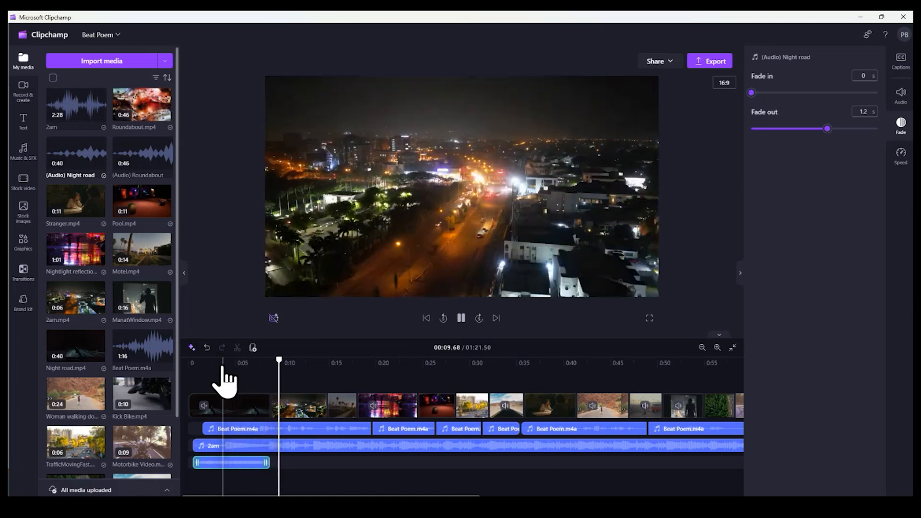
key("space")
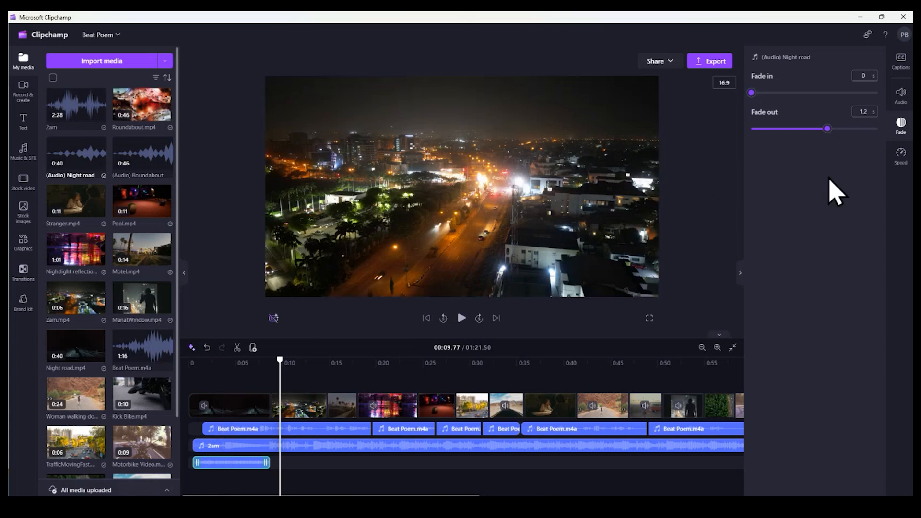
Add a Fade through white transition between ManatWindow.mp4 and the forest road clip, with a duration of 2.8 seconds
left_click(603, 412)
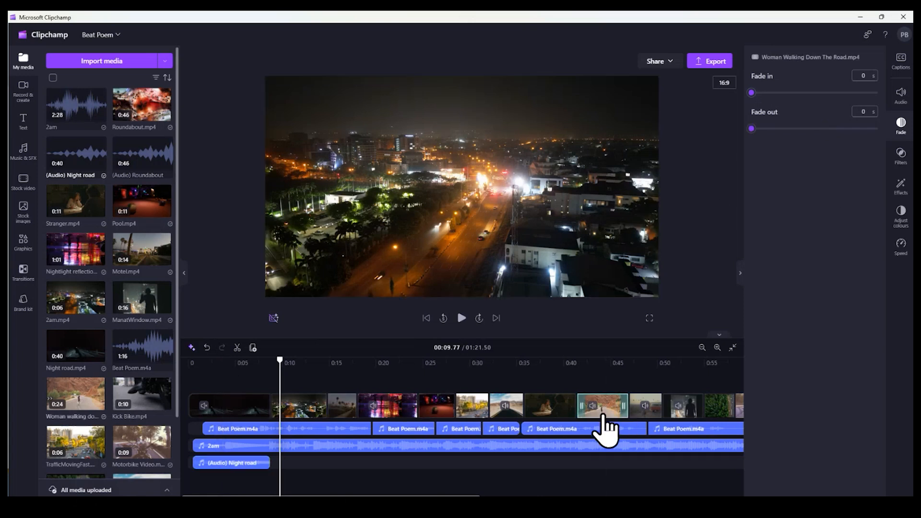
left_click(690, 411)
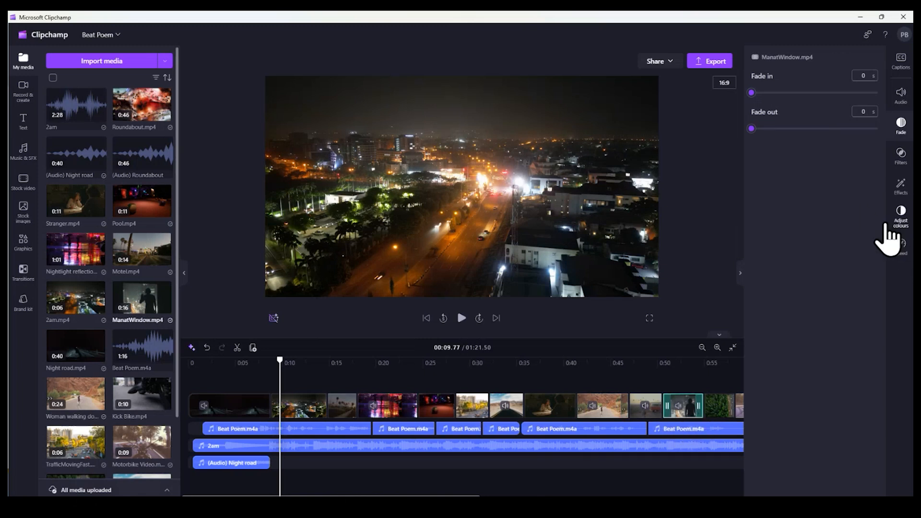
left_click(29, 283)
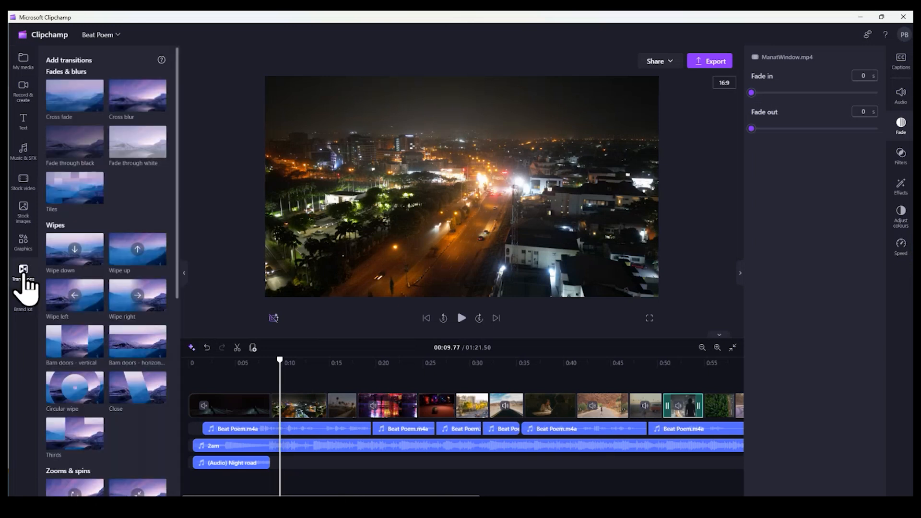
left_click_drag(128, 139, 701, 409)
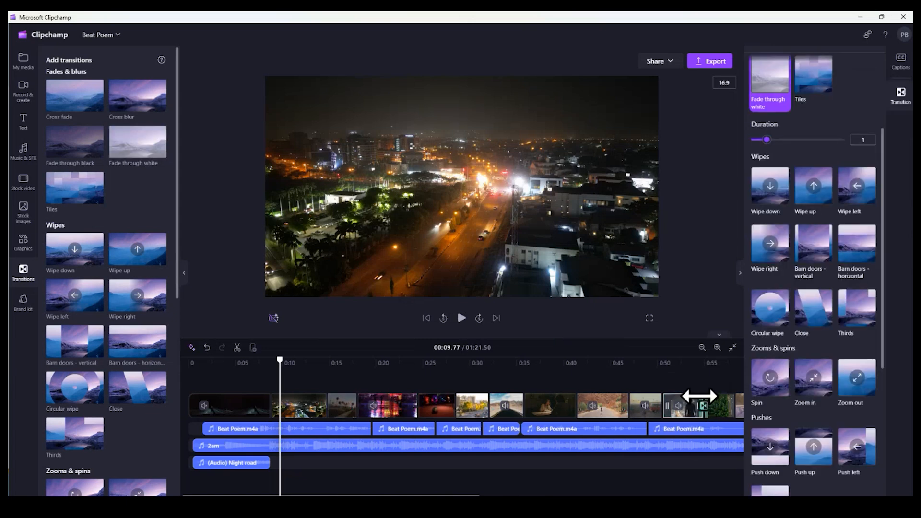
left_click_drag(767, 140, 800, 140)
Preview the transition after ManatWindow.mp4, starting at about 0:52
left_click(680, 364)
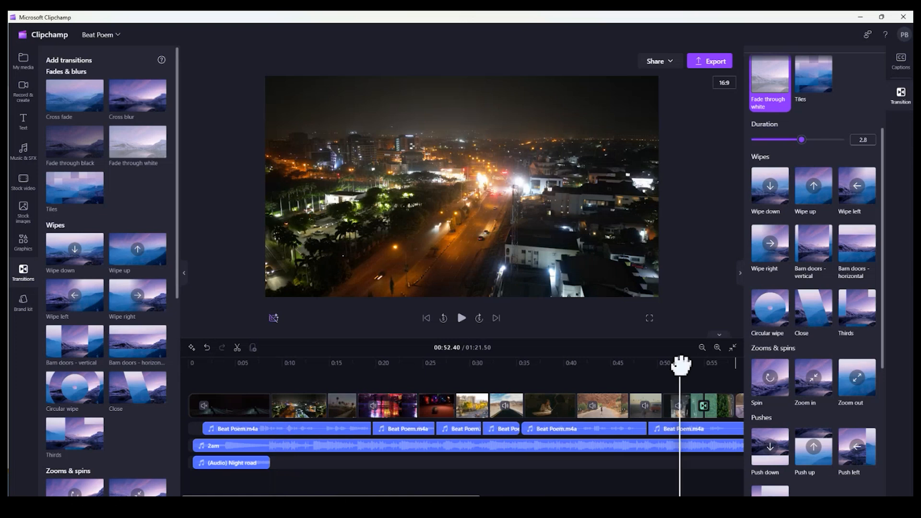
key("space")
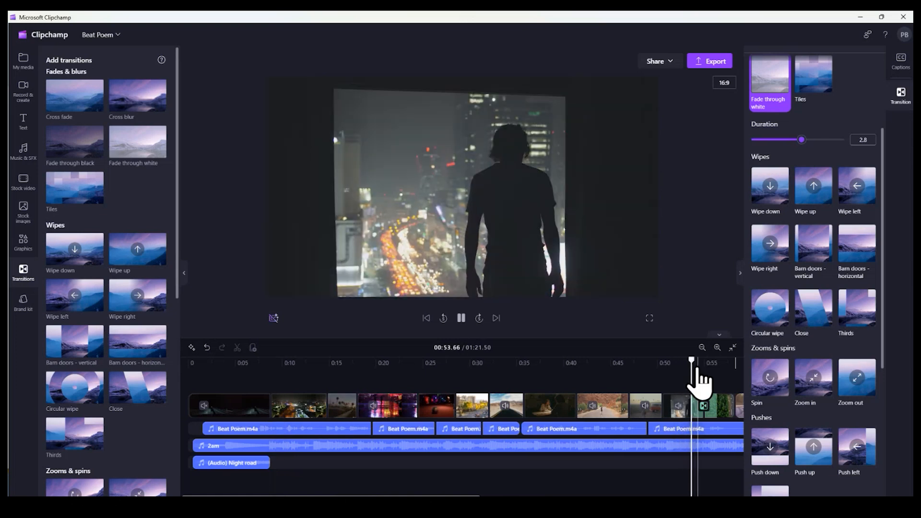
left_click(461, 319)
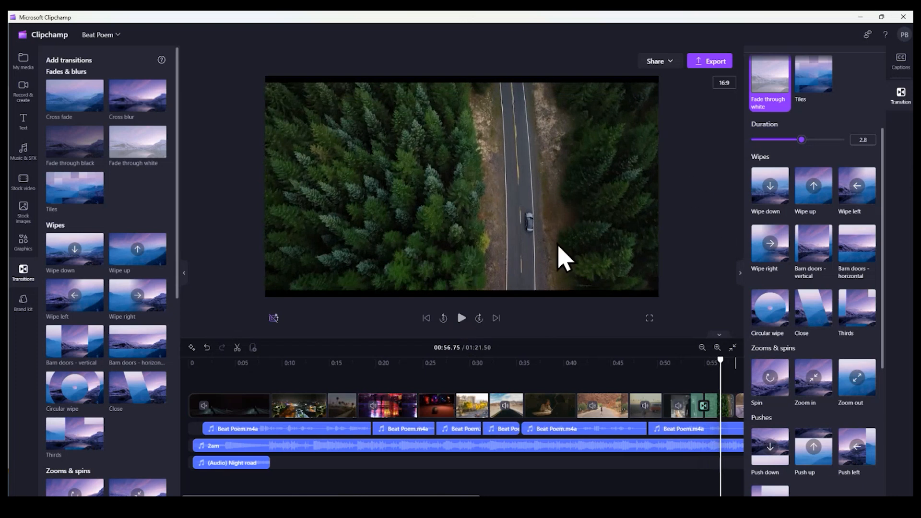
Slightly reduce the saturation of the Stranger.mp4 clip and view the result at about 0:38
left_click(545, 413)
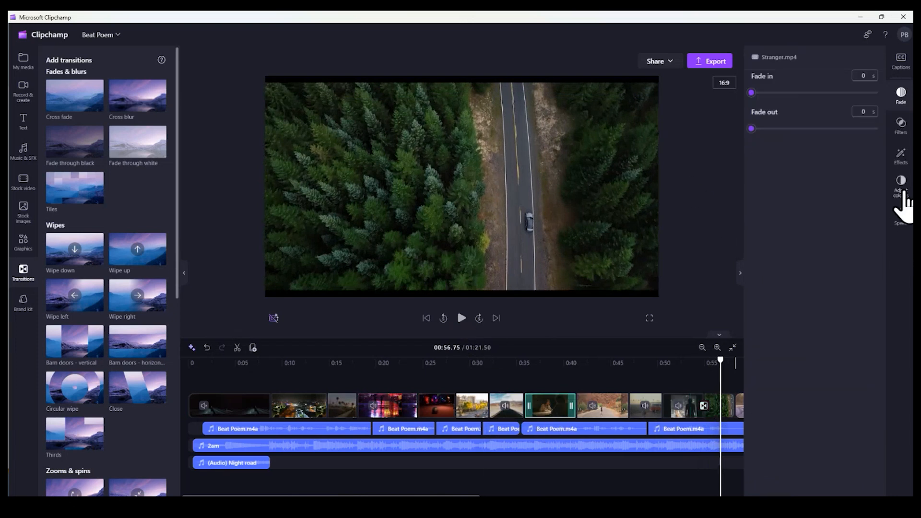
left_click(901, 189)
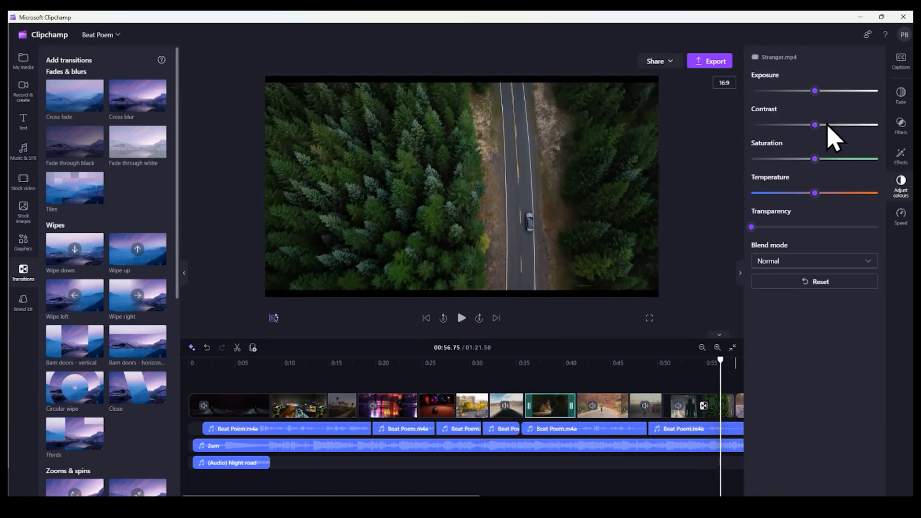
mouse_move(814, 160)
left_mouse_down()
mouse_move(863, 161)
mouse_move(798, 163)
left_mouse_up()
left_click(544, 370)
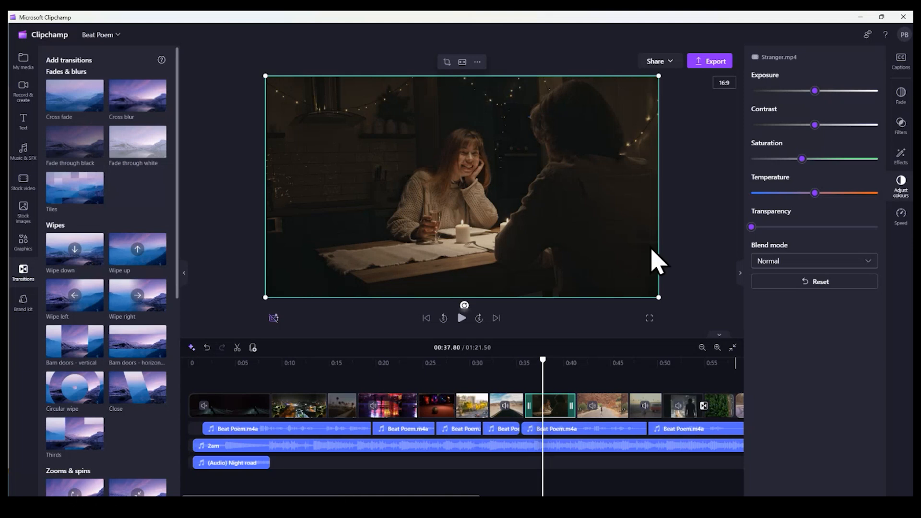
Add a Note-style title at about 0:02 over the opening Night road clip, reading "Different Roads"
left_click(211, 364)
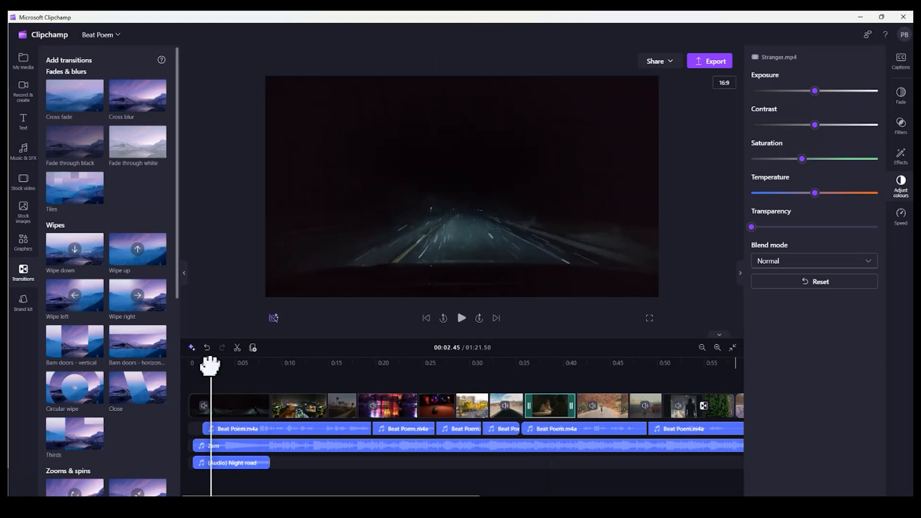
left_click(20, 122)
scroll(122, 422, "down", 8)
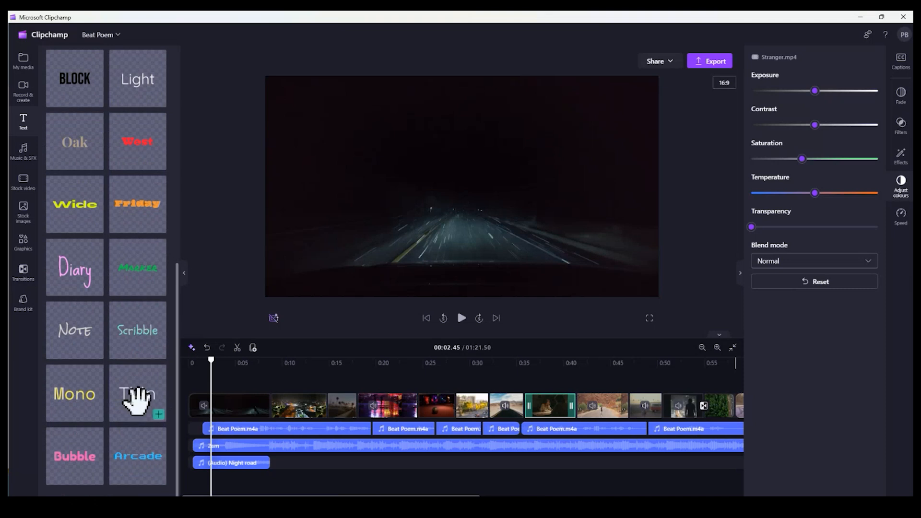
scroll(136, 405, "up", 2)
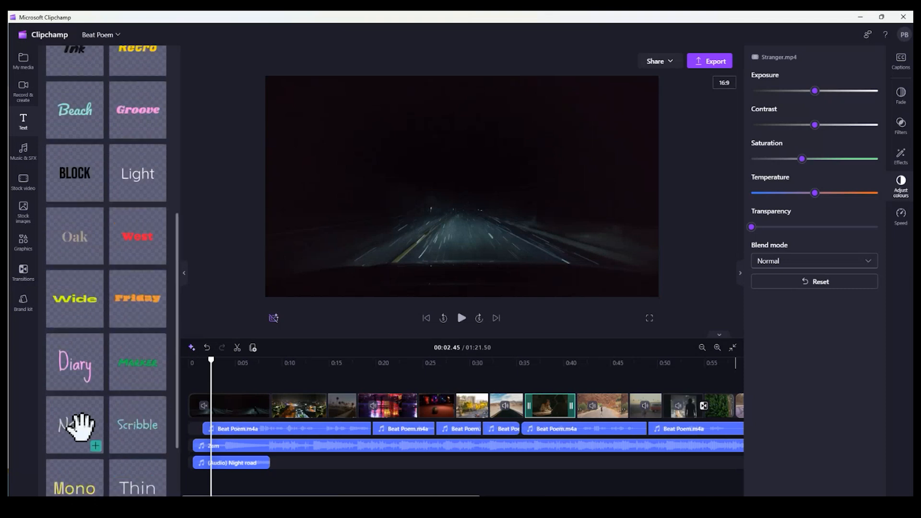
left_click_drag(81, 424, 351, 135)
double_click(445, 179)
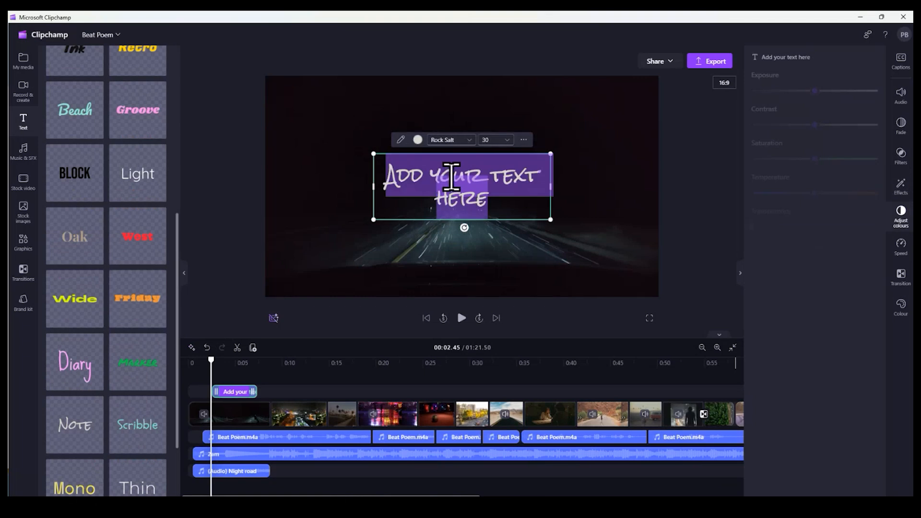
type("Different R")
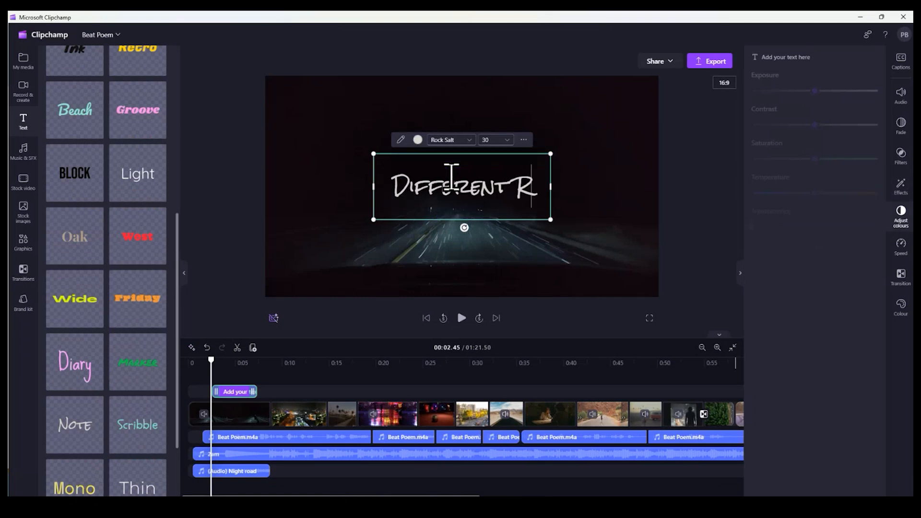
type("oads")
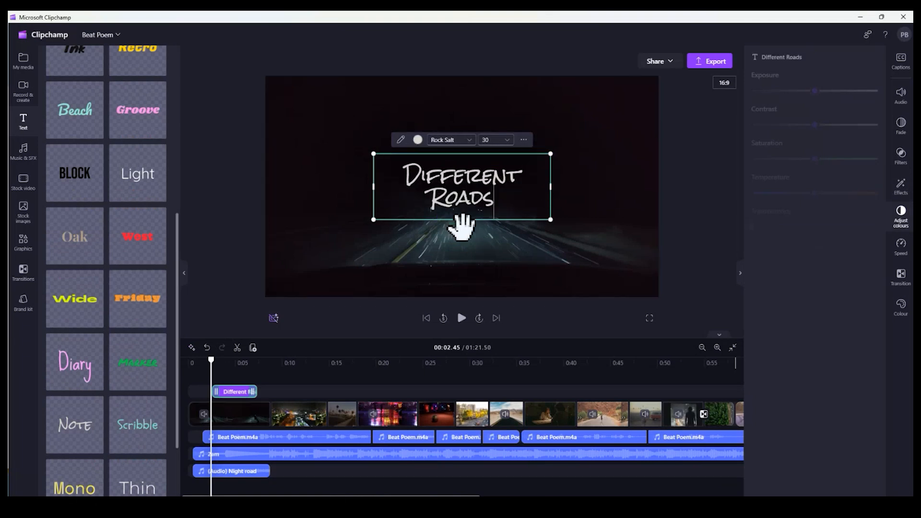
Tilt the Different Roads title counterclockwise and move it to the upper-left area of the video frame
left_click_drag(461, 228, 478, 223)
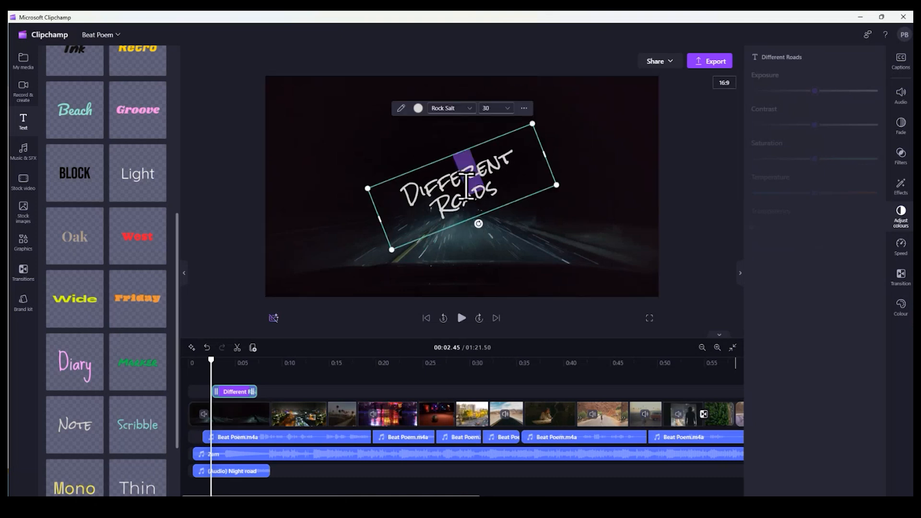
left_click_drag(476, 181, 376, 139)
Apply the VHS and Vaporwave effects to the Different Roads title, raising the Vaporwave intensity to about three quarters
left_click(900, 164)
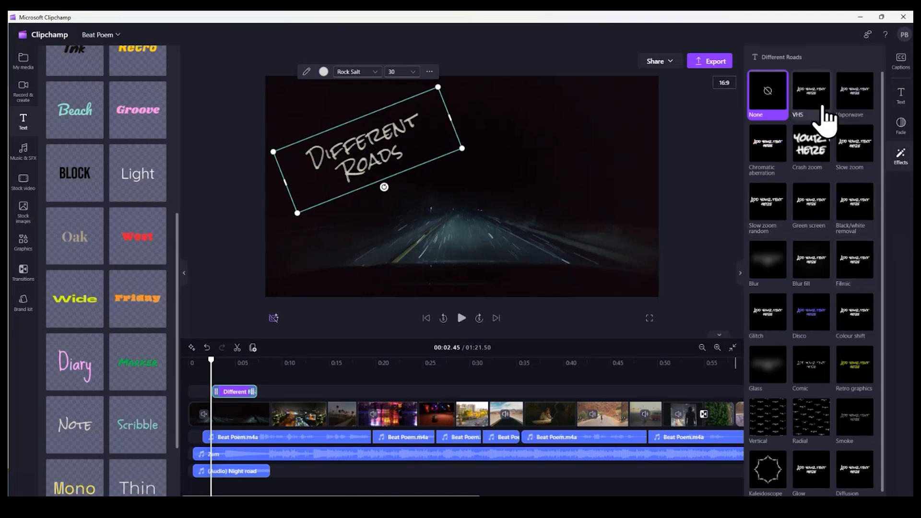
left_click(816, 102)
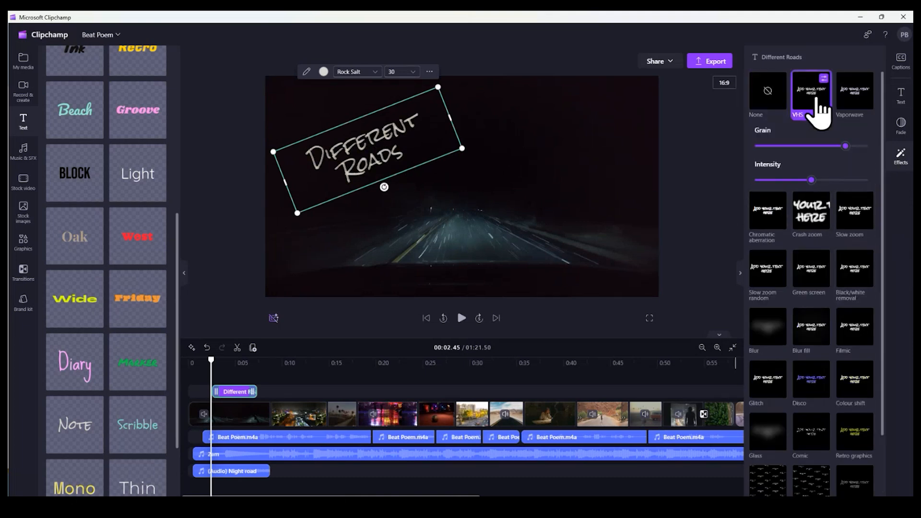
left_click(861, 103)
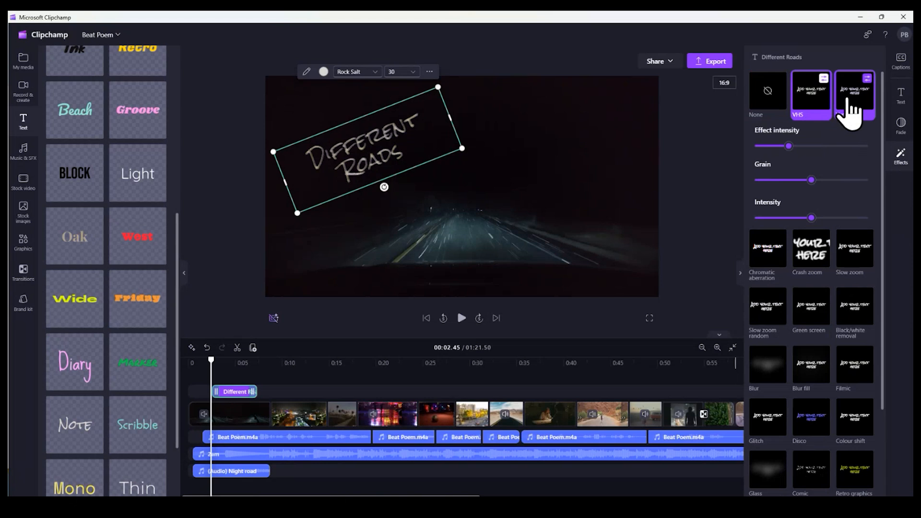
left_click_drag(811, 218, 838, 218)
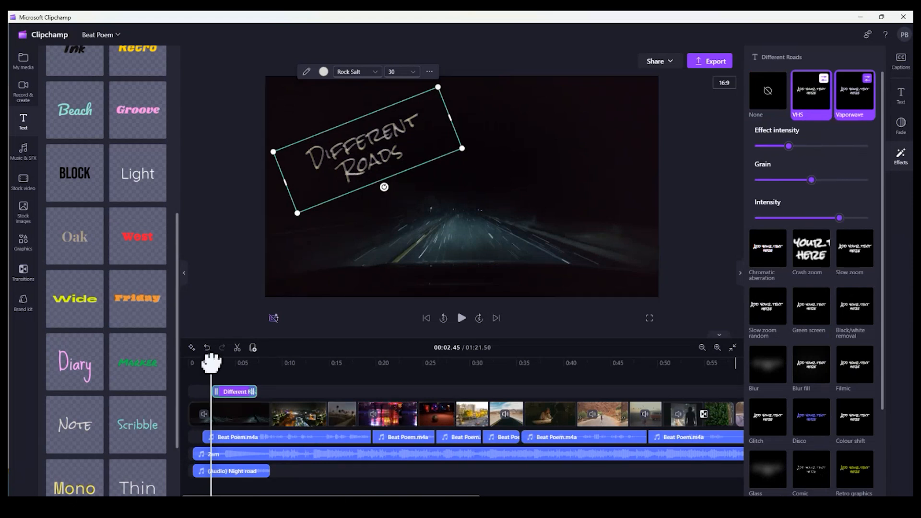
Preview the video from the beginning, past the title and into the night city clip
left_click_drag(211, 360, 190, 360)
left_click(462, 319)
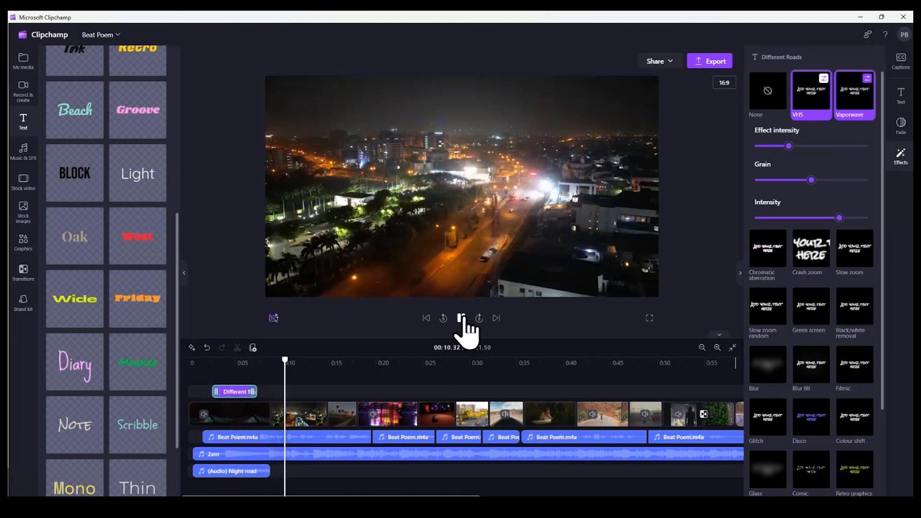
left_click(461, 318)
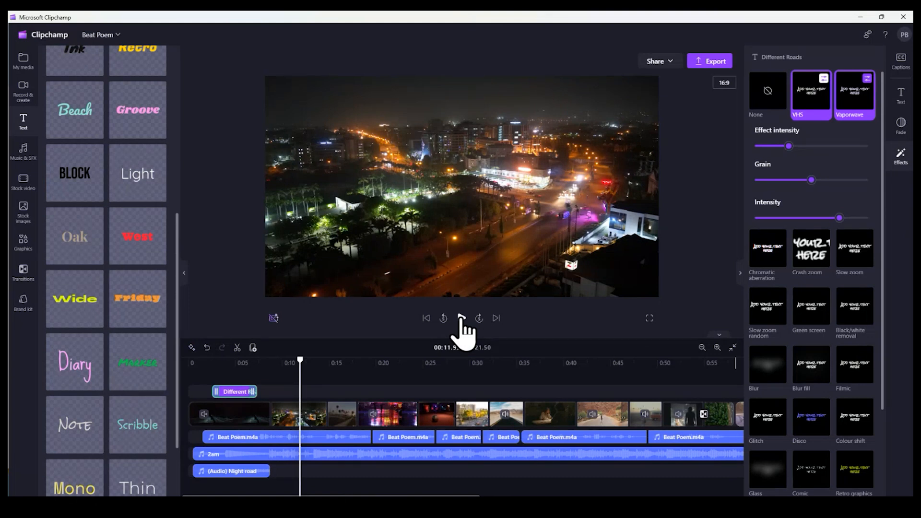
left_click(54, 39)
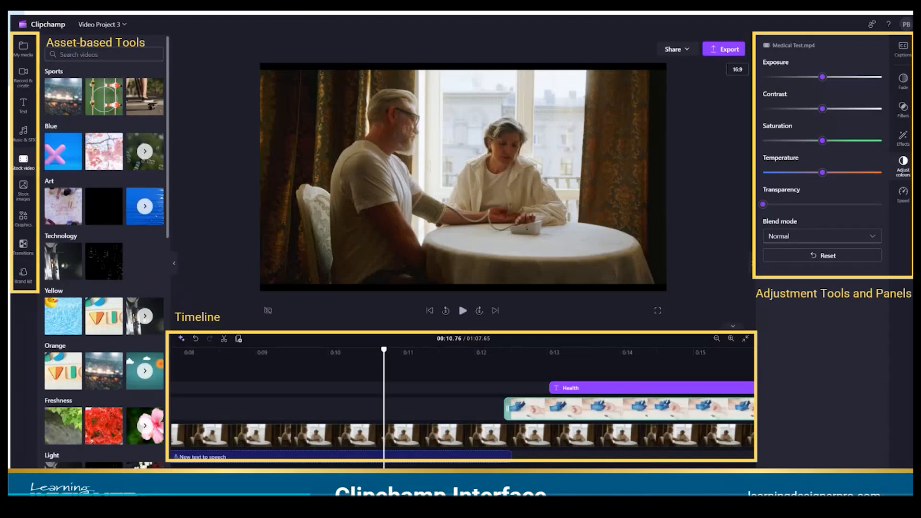
left_click(70, 507)
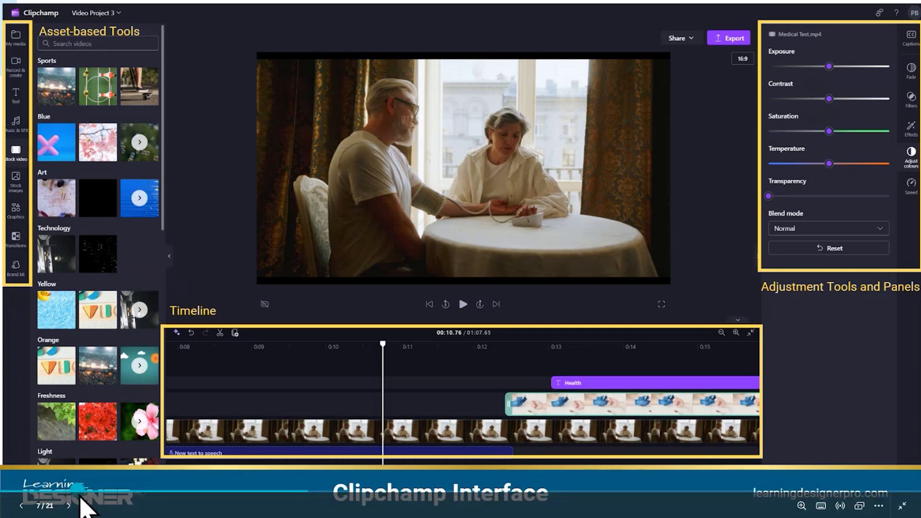
left_click(70, 505)
left_click(70, 505)
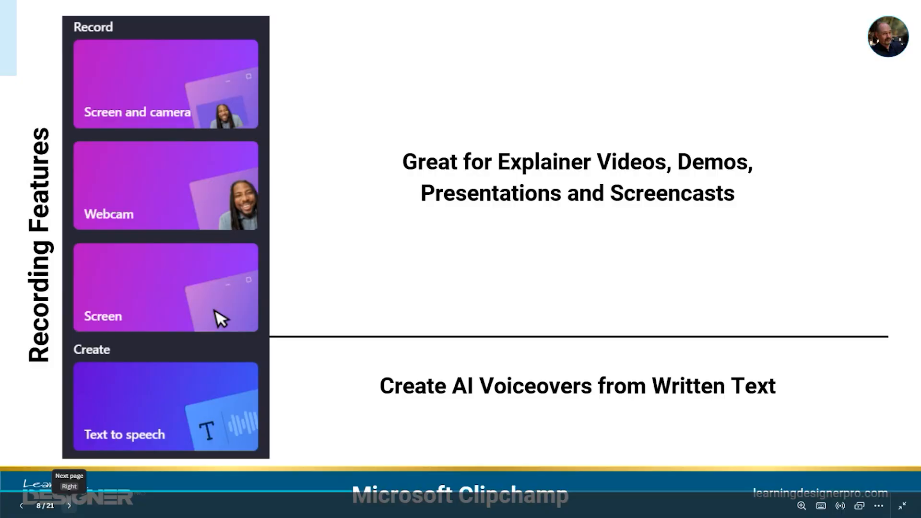
left_click(69, 507)
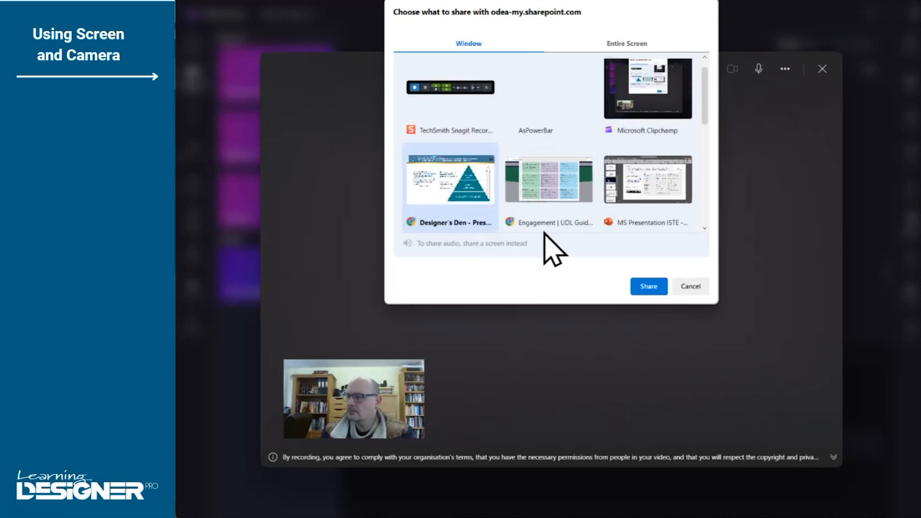
Share the Designer's Den presentation window to record it with the camera, and stop the recording for review
left_click(649, 287)
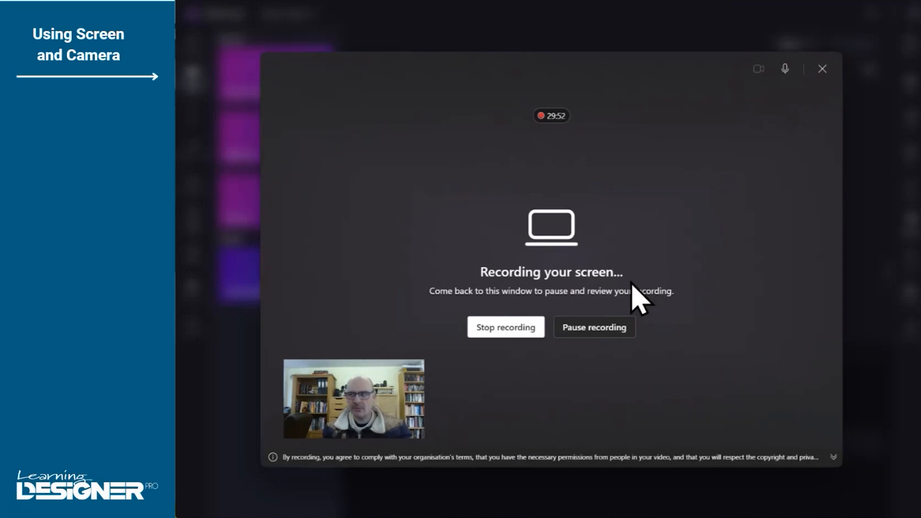
left_click(485, 327)
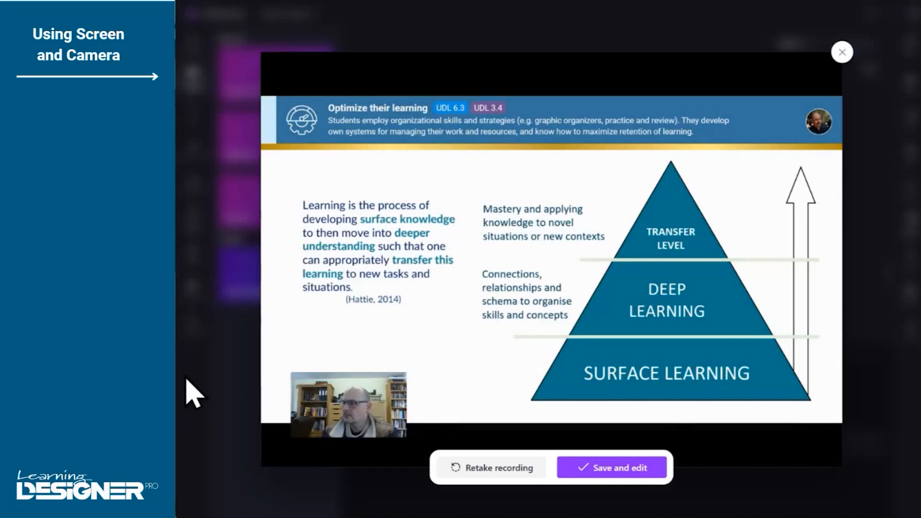
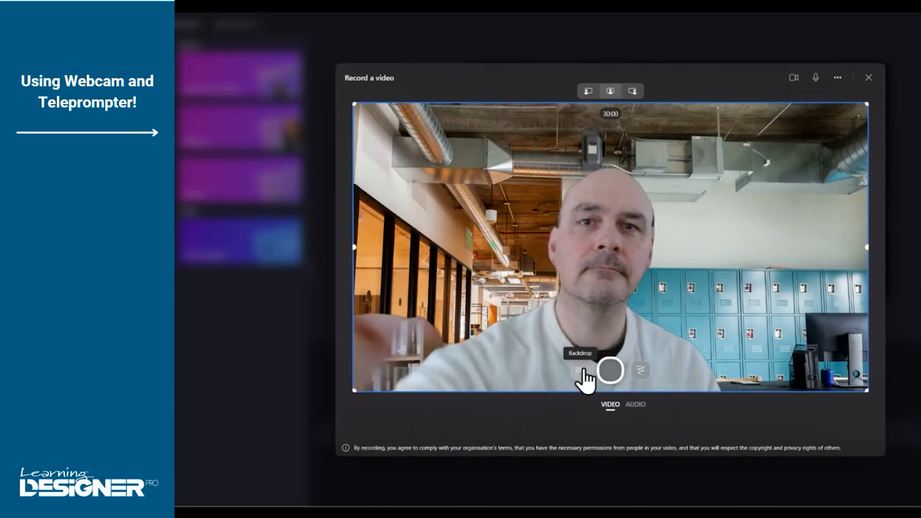
Replace the webcam backdrop with a custom image of the Minecraft-style house and flower garden
left_click(582, 370)
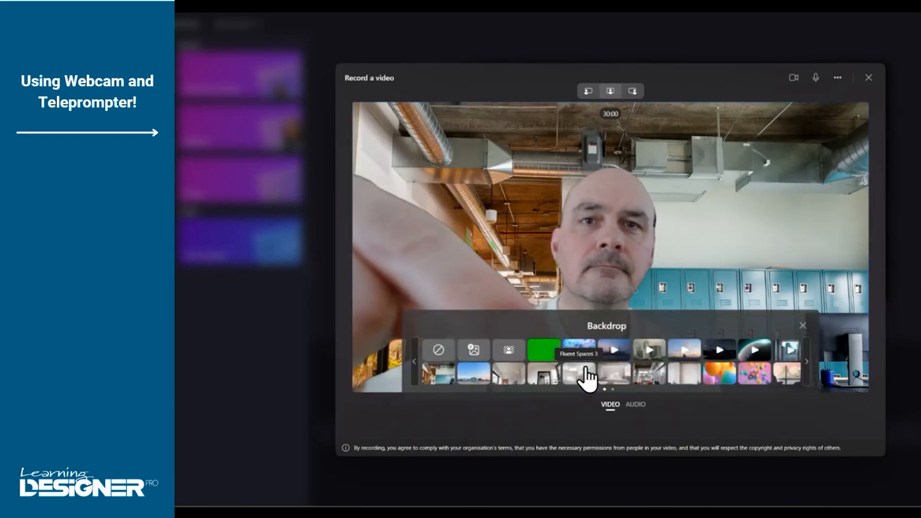
left_click(476, 358)
left_click(585, 205)
left_click(696, 316)
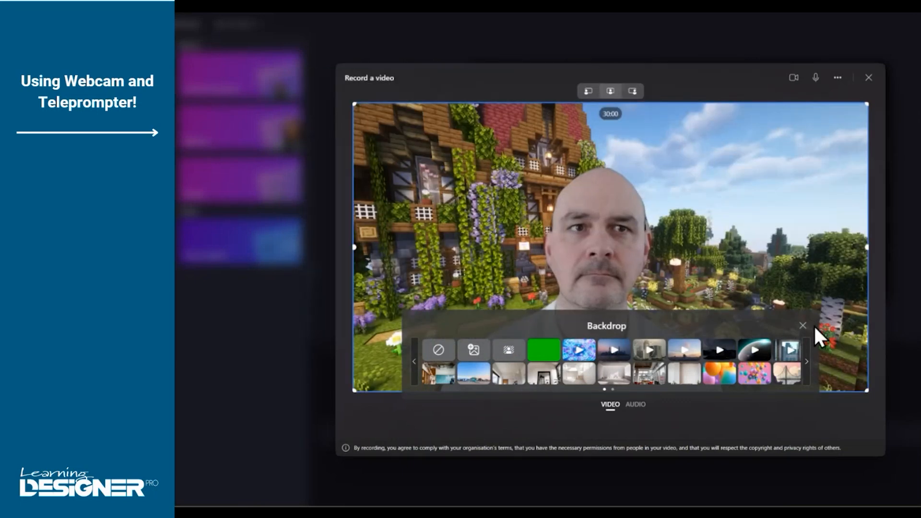
left_click(804, 325)
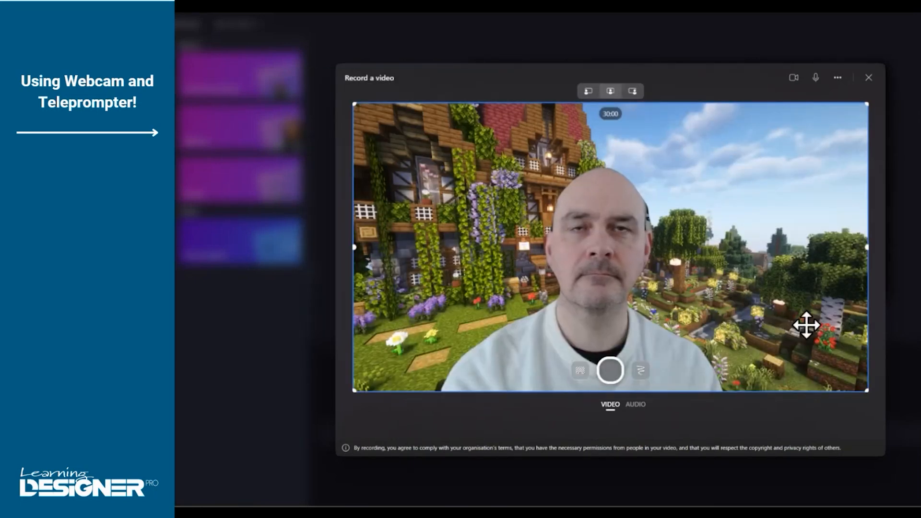
Try the small presenter layouts on the left and right, and return the presenter to the full-size centre layout
left_click(587, 101)
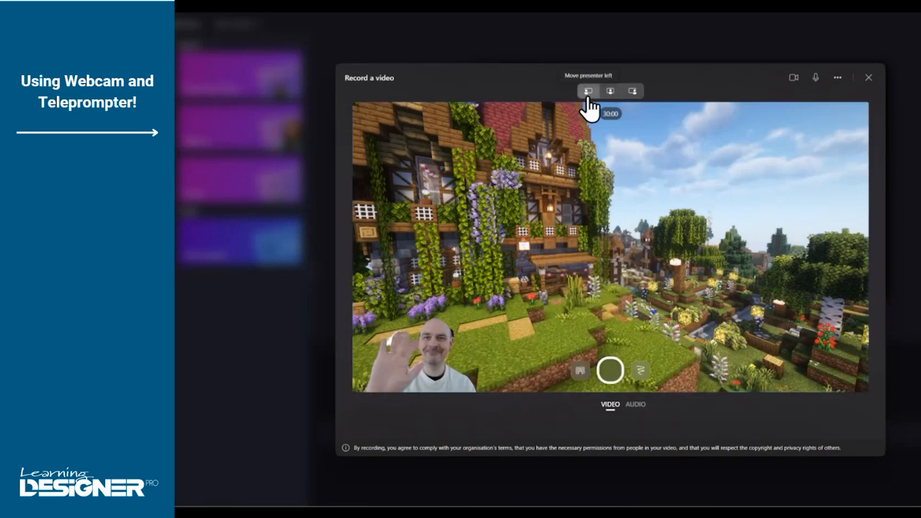
left_click(632, 92)
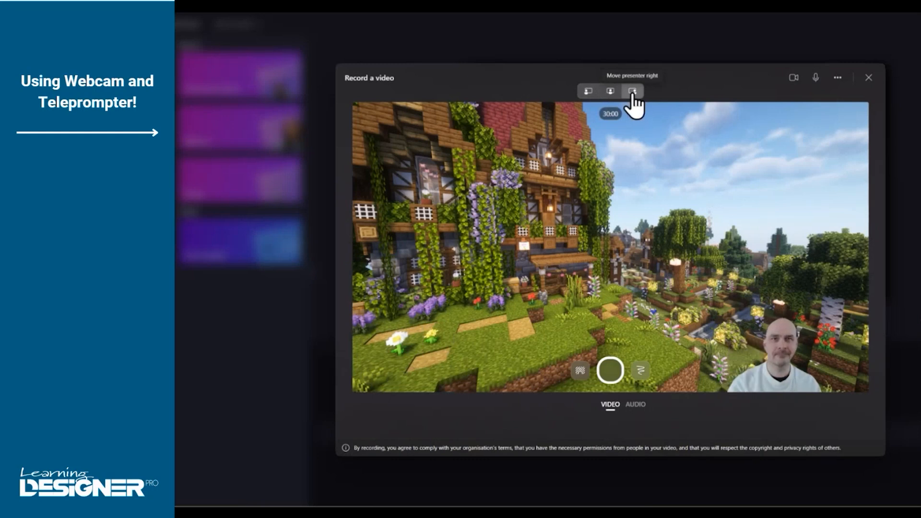
left_click(607, 96)
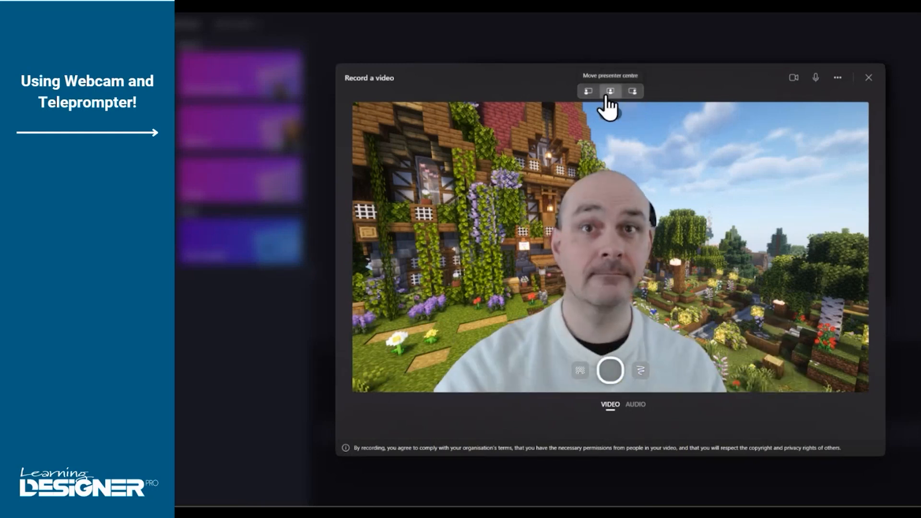
Show the teleprompter over the camera preview and bring its village script back to the beginning
left_click(839, 80)
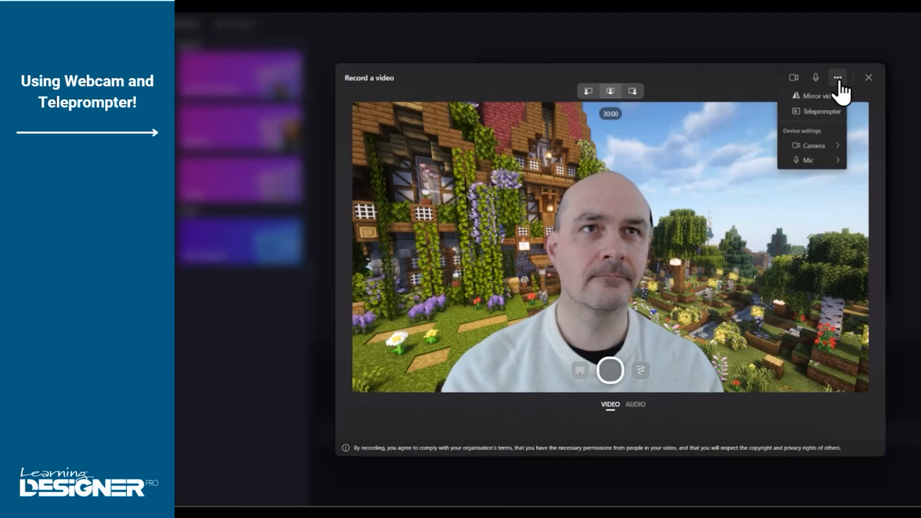
left_click(813, 117)
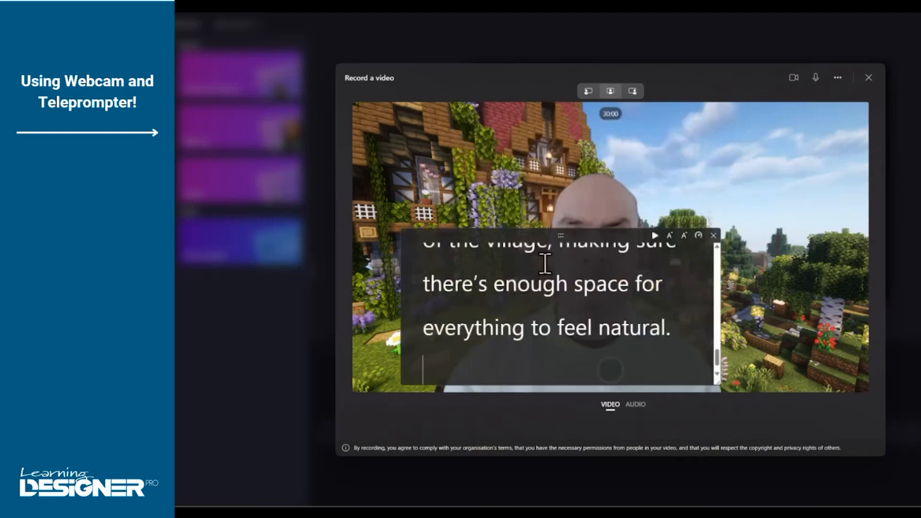
left_click_drag(720, 361, 718, 254)
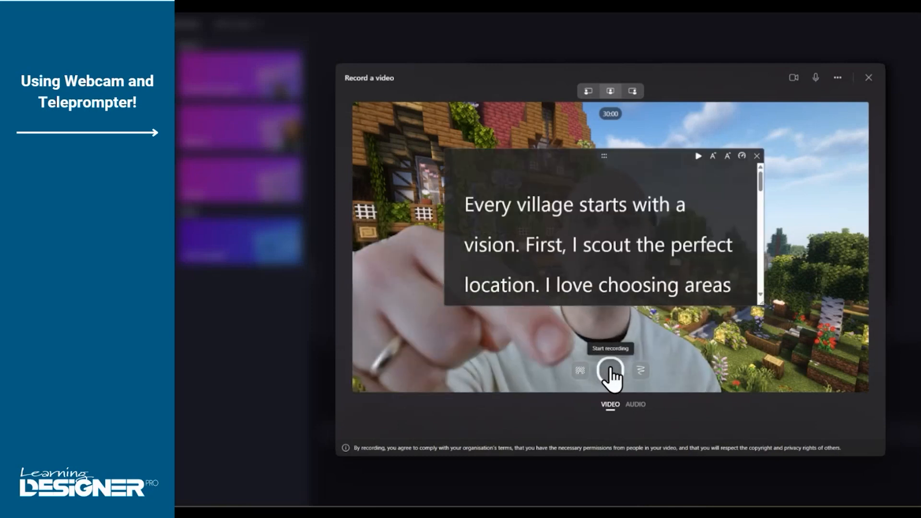
Record the webcam while reading the teleprompter script, save the recording for editing, and move the playhead to about 3.5 seconds
left_click(609, 369)
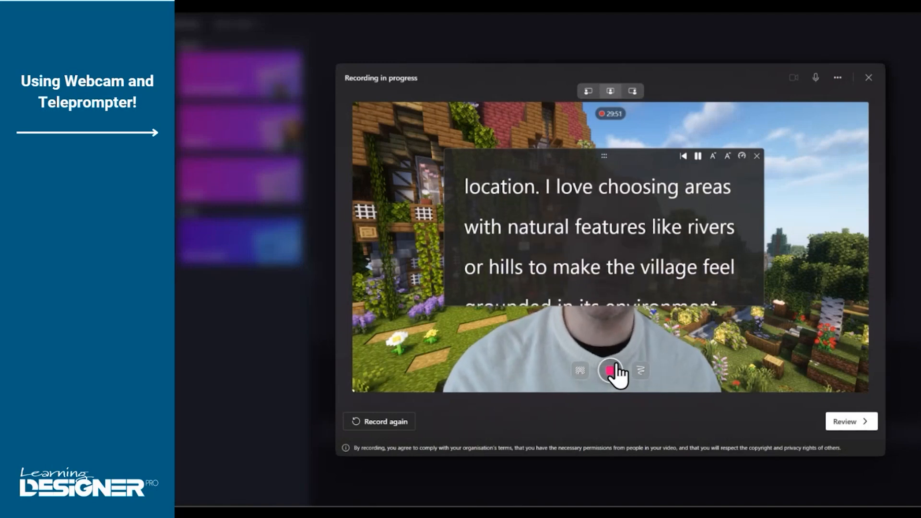
left_click(613, 369)
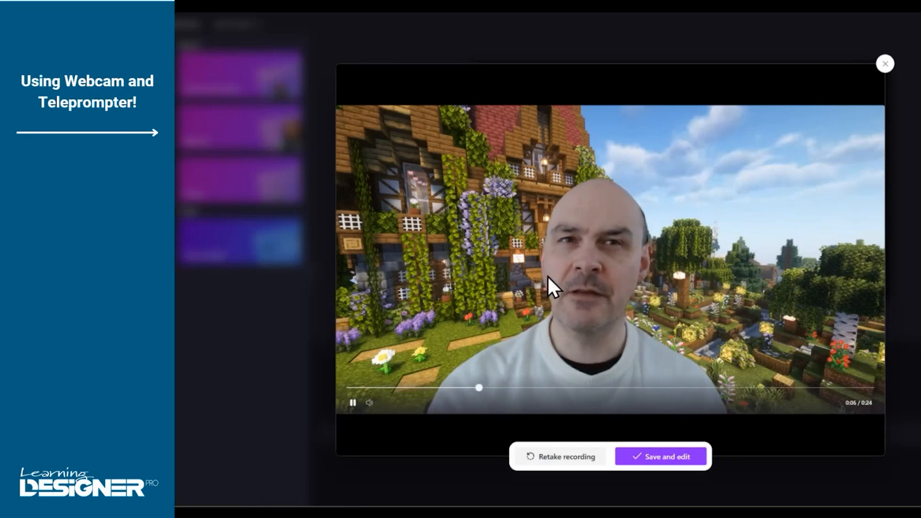
left_click(631, 459)
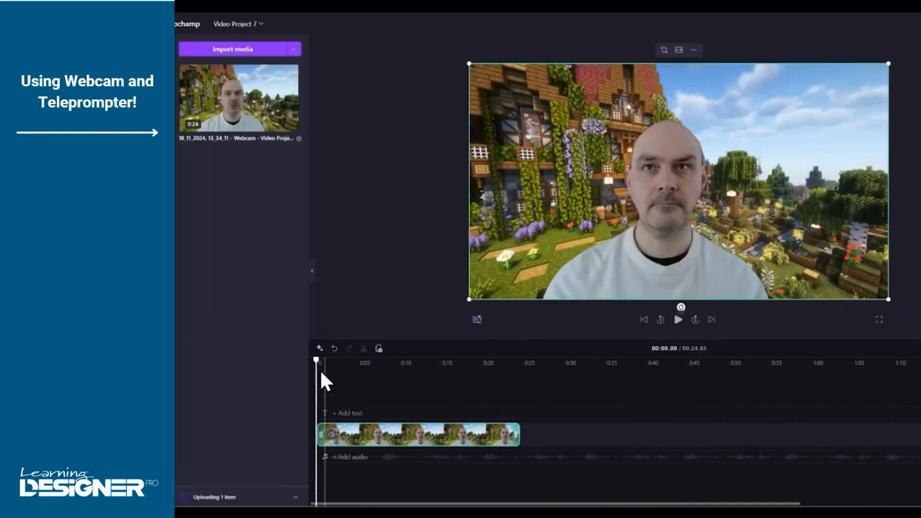
left_click_drag(316, 360, 344, 366)
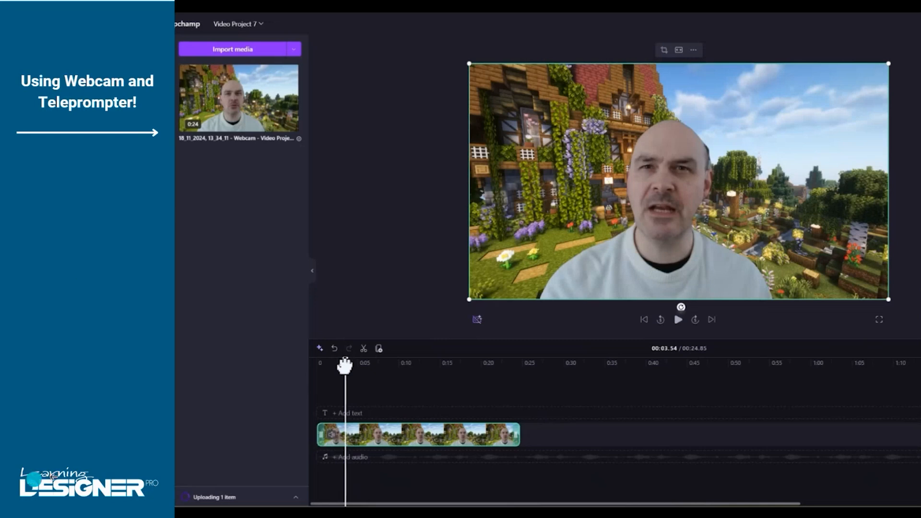
Open the Tourism Unit of Work project with the playhead at the start of the timeline
mouse_move(70, 512)
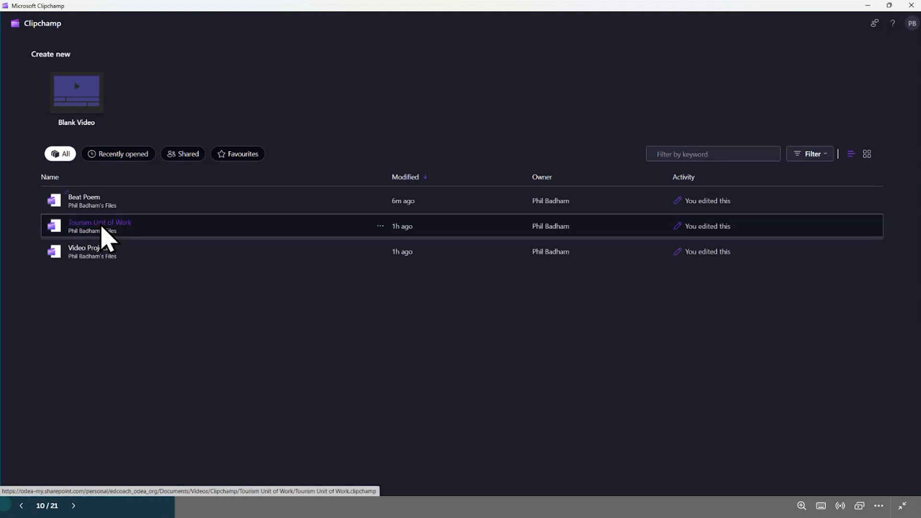
left_click(101, 226)
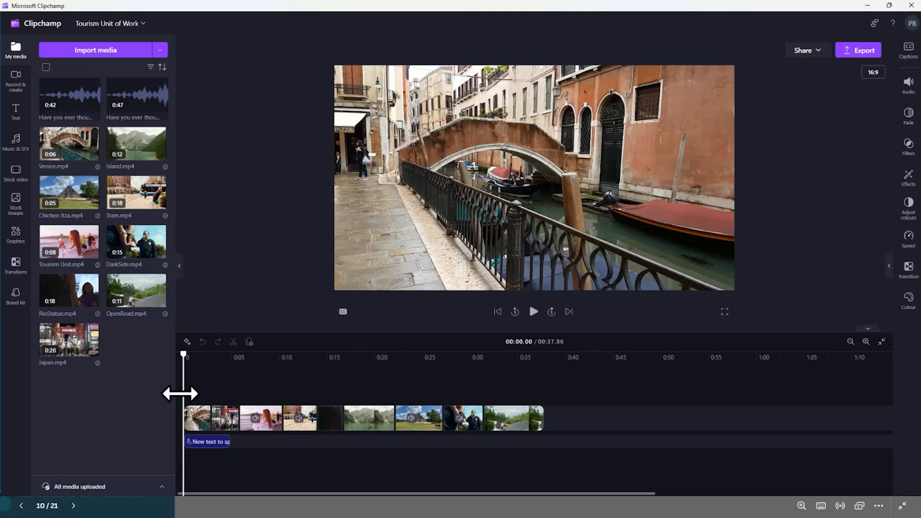
mouse_move(182, 355)
left_mouse_down()
mouse_move(302, 354)
mouse_move(183, 357)
left_mouse_up()
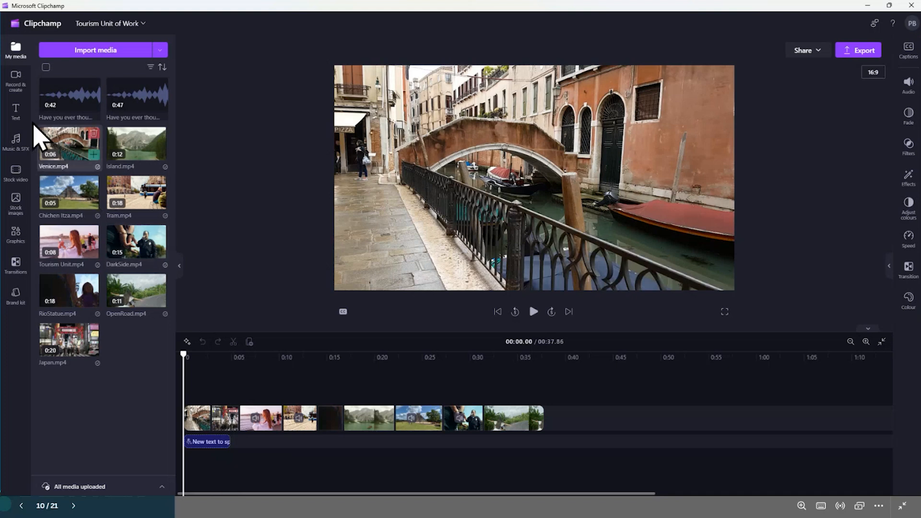
Add a text-to-speech clip at the start of the timeline and keep its language as English (United Kingdom)
left_click(20, 87)
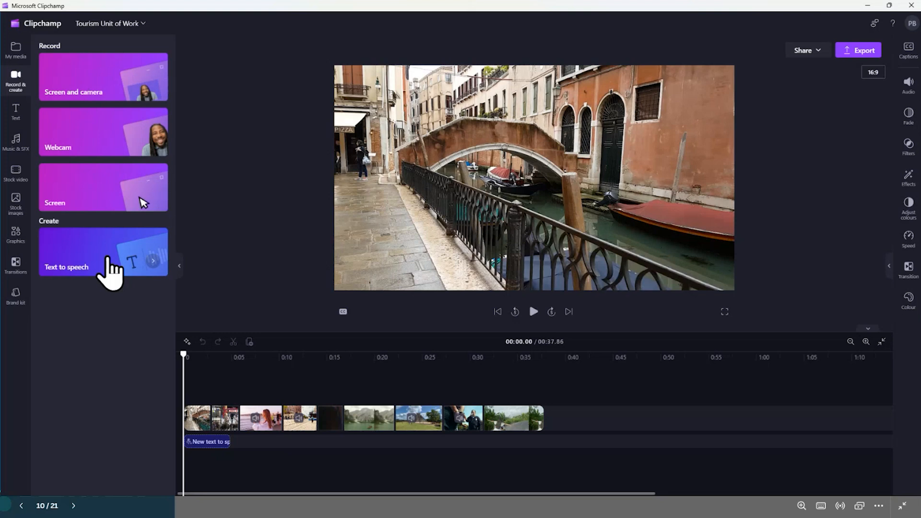
left_click(108, 261)
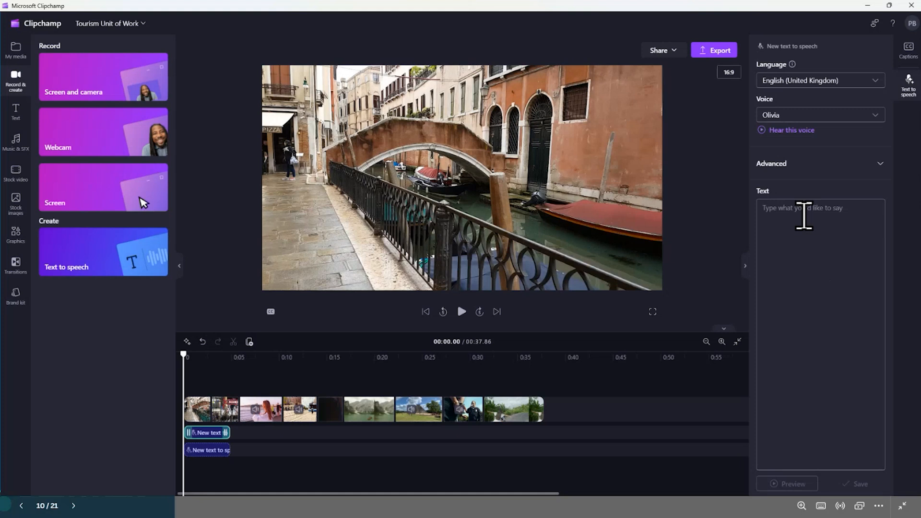
left_click(820, 82)
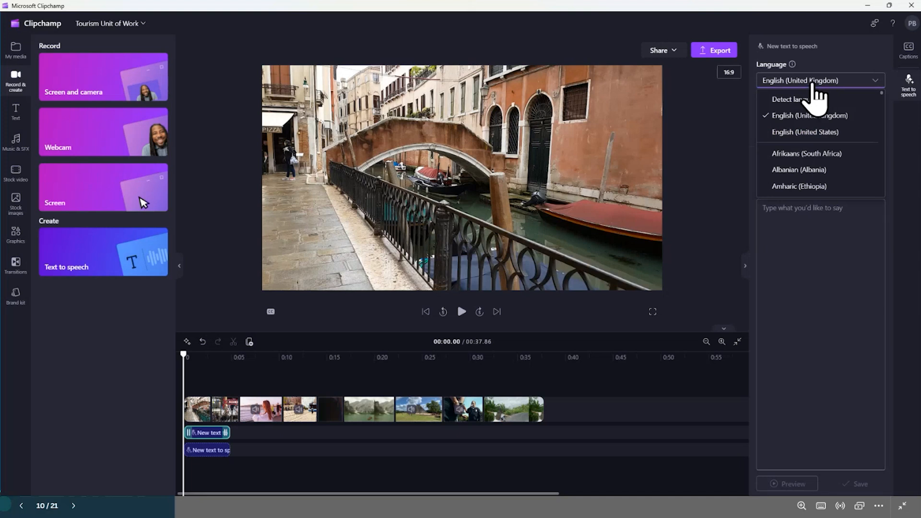
left_click(816, 85)
Set the narration voice to Oliver and listen to its sample
left_click(792, 115)
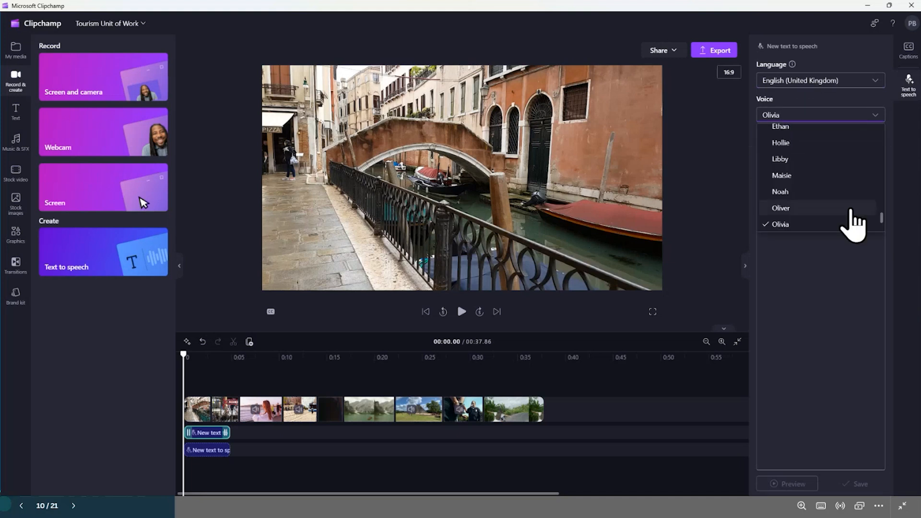
left_click_drag(882, 218, 881, 210)
left_click_drag(880, 196, 881, 222)
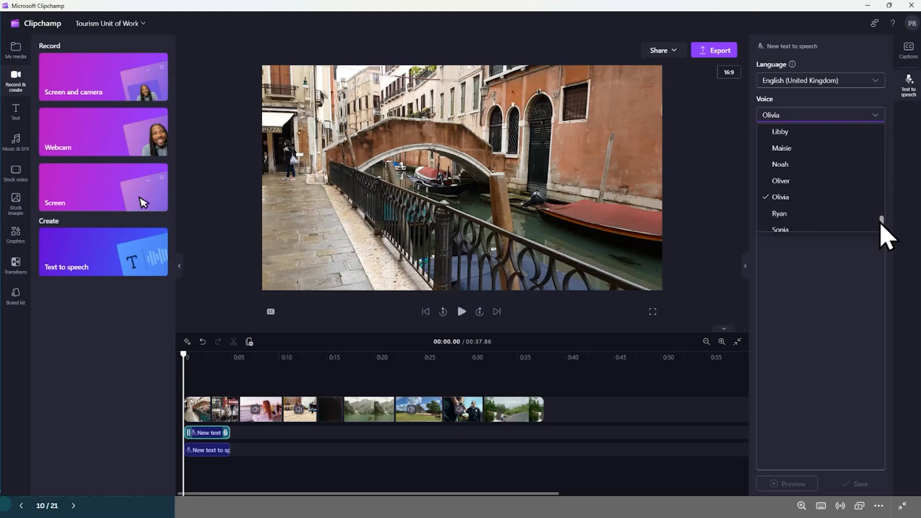
left_click(787, 181)
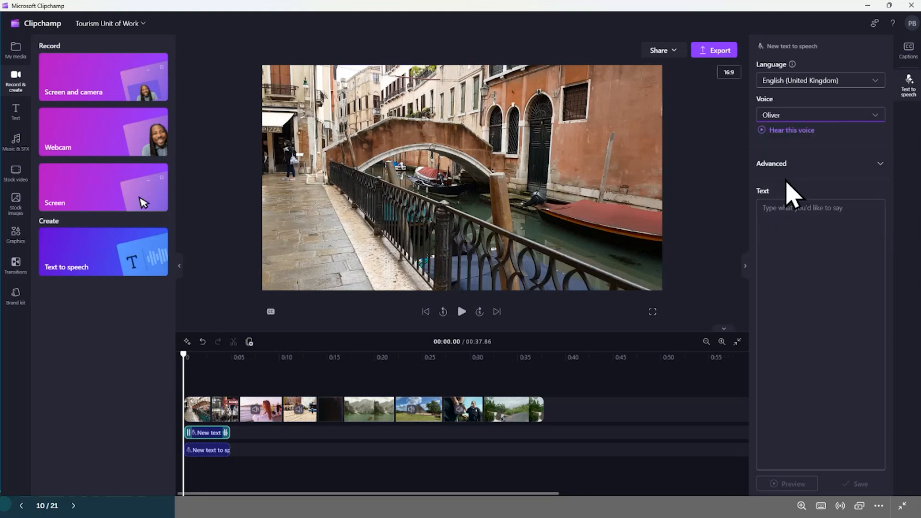
left_click(761, 131)
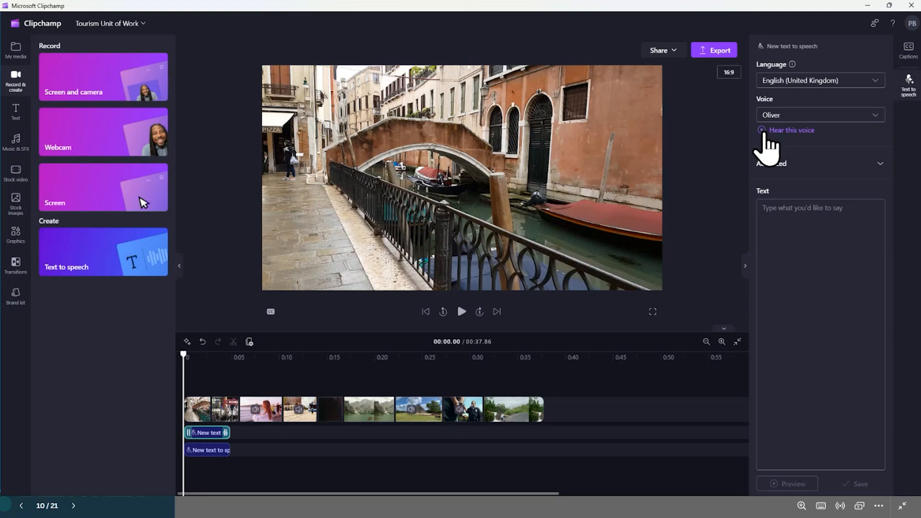
Change the narration voice to Olivia
left_click(783, 117)
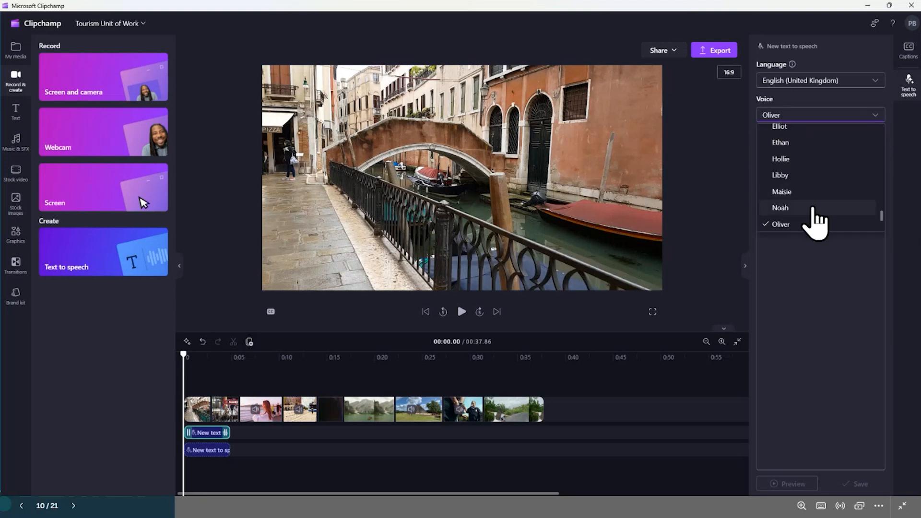
scroll(808, 211, "down", 2)
left_click(797, 194)
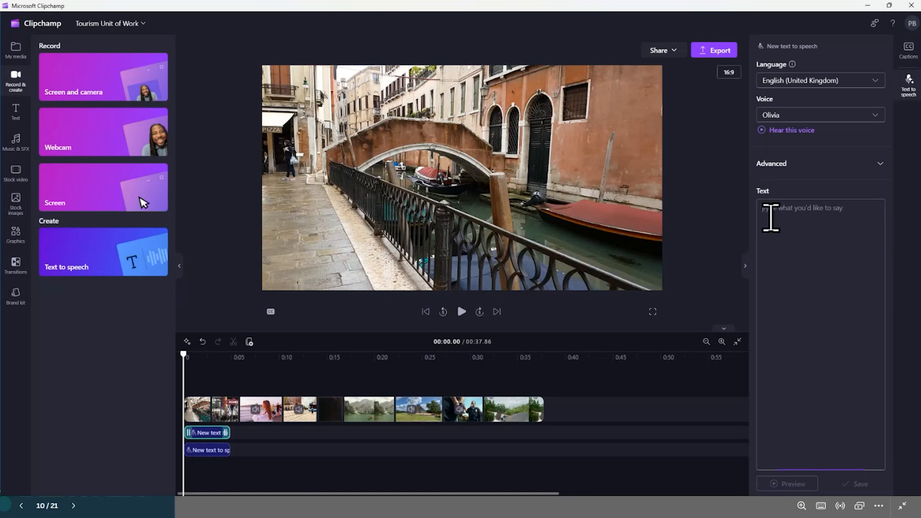
Paste the tourism script starting "Have you ever thought about what happens" as the speech text and preview the narration
left_click(801, 208)
type("Have you ever thought about what happens when a place becomes a must-see tourist destination? Tourism can breathe life into local economies—creating jobs and putting once-overlooked places on the map. But what happens when too many people discover the same place? In this new unit, we'll explore the big questions: How does tourism shape economies and cultures? How can it be done sustainably? And what about the darker side of tourism—like exploitation and crime? Join us next semester as we dig deep into the world of tourism. Together, we'll uncover the opportunities and the trade-offs. Tourism: More Than Just a Vacation Coming This Semester in Social Studies.")
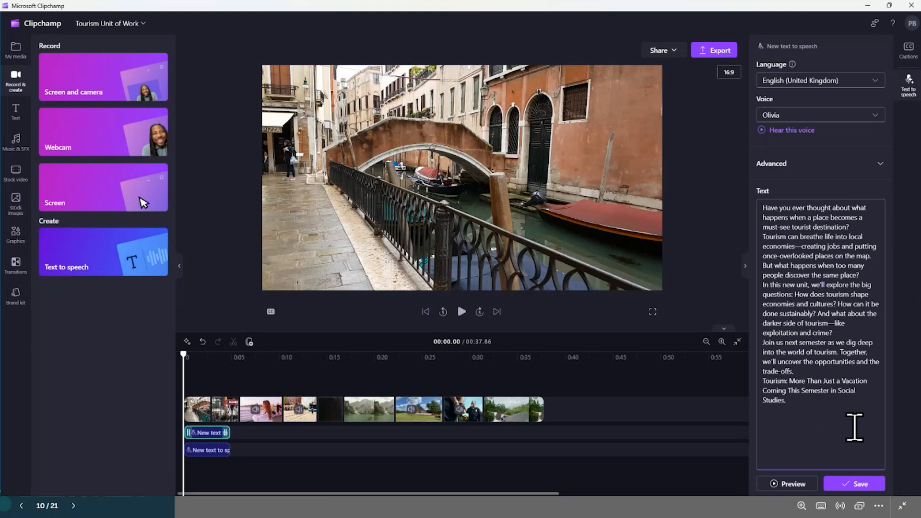
left_click(774, 484)
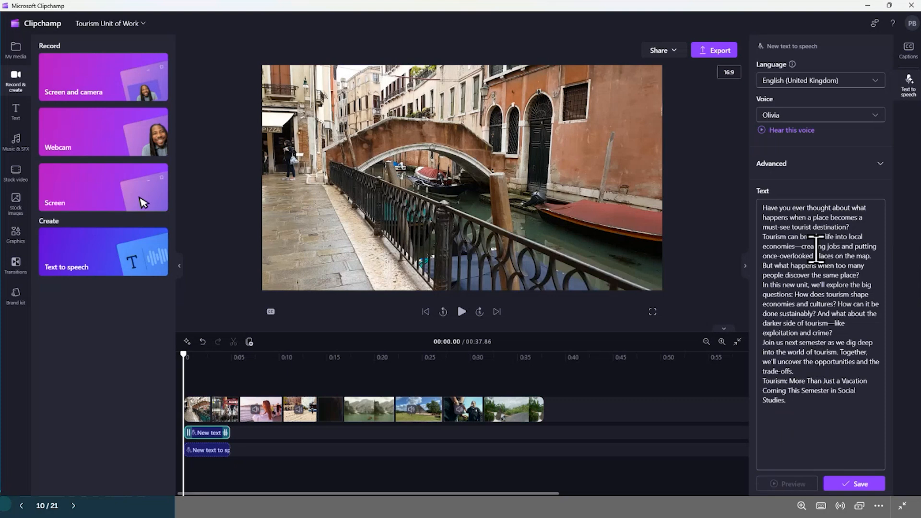
left_click(788, 212)
left_click(764, 205)
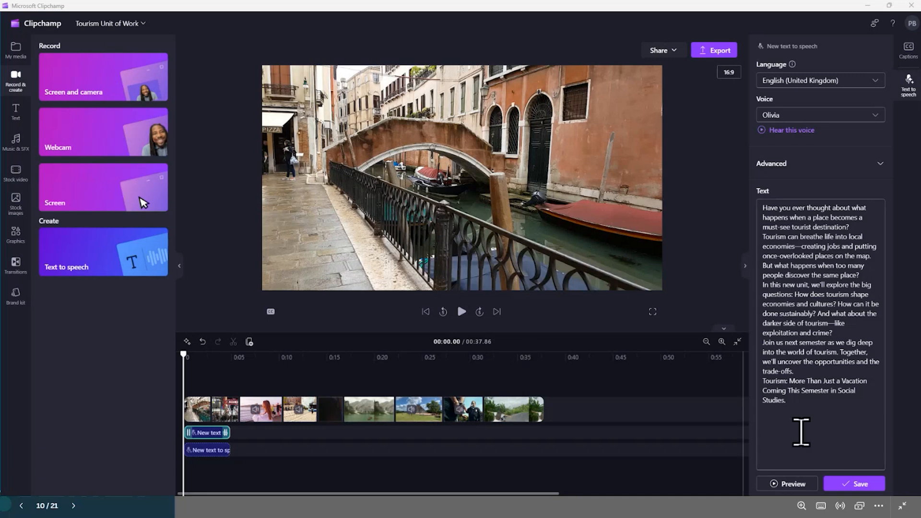
Save the narration to the timeline, play the video with it, and select the narration clip with the playhead at about 15.8 seconds
left_click(861, 484)
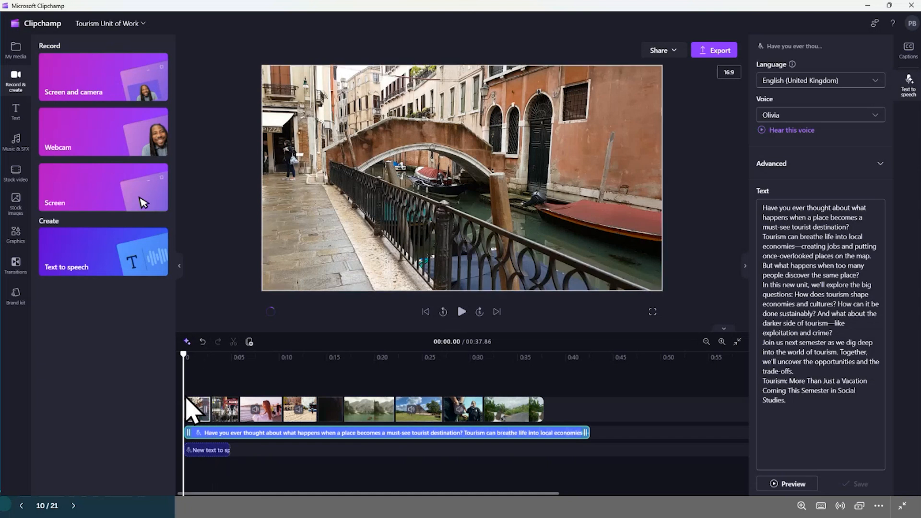
left_click(462, 311)
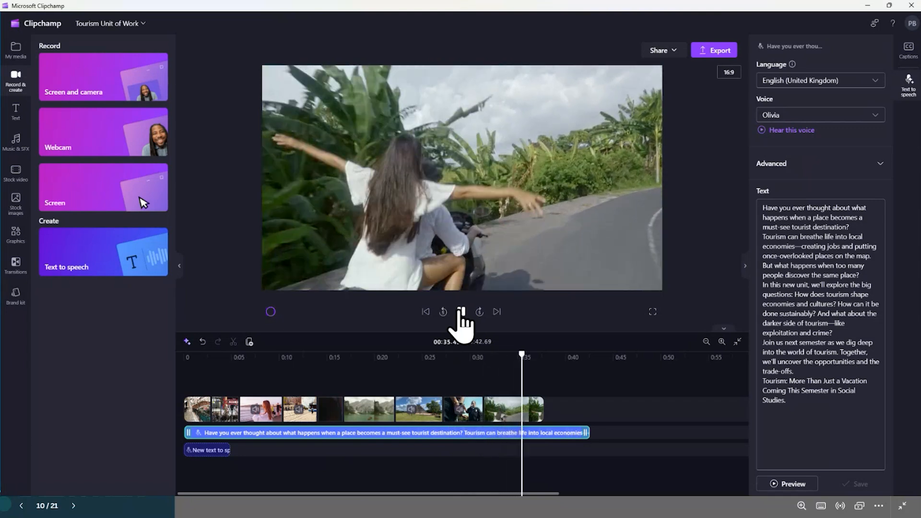
left_click(462, 312)
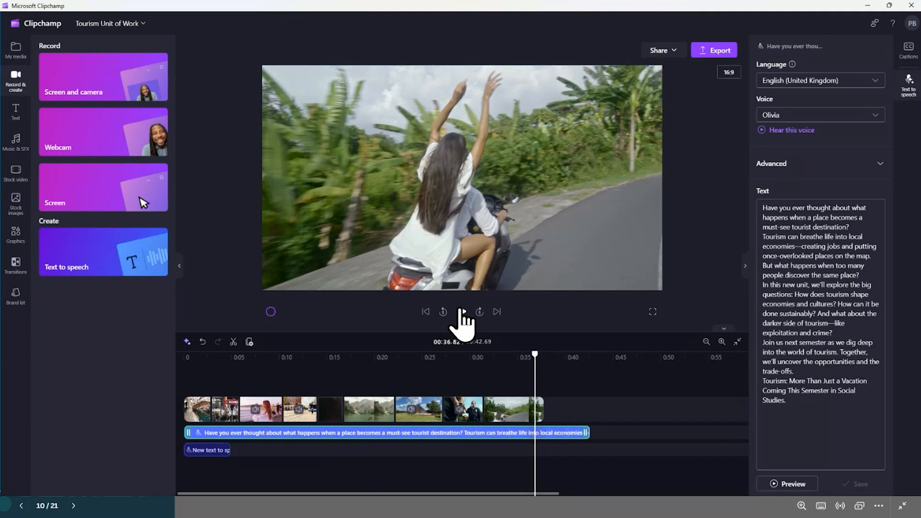
left_click(335, 466)
left_click(259, 433)
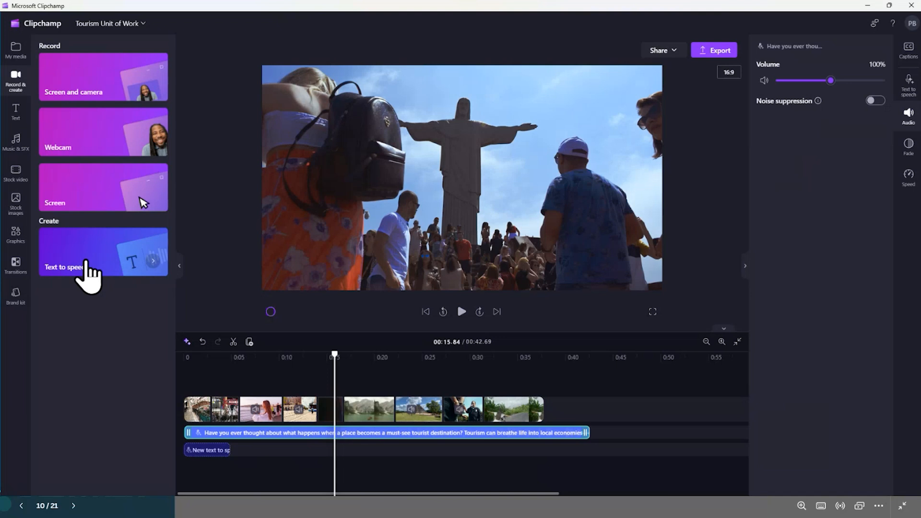
Return to the project list, open the Beat Poem project, and place the playhead at 00:16.80
left_click(39, 24)
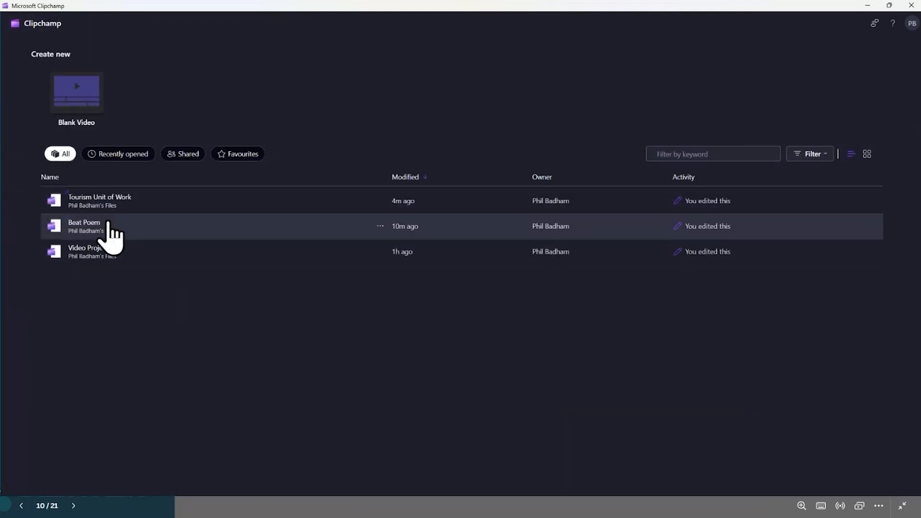
left_click(85, 227)
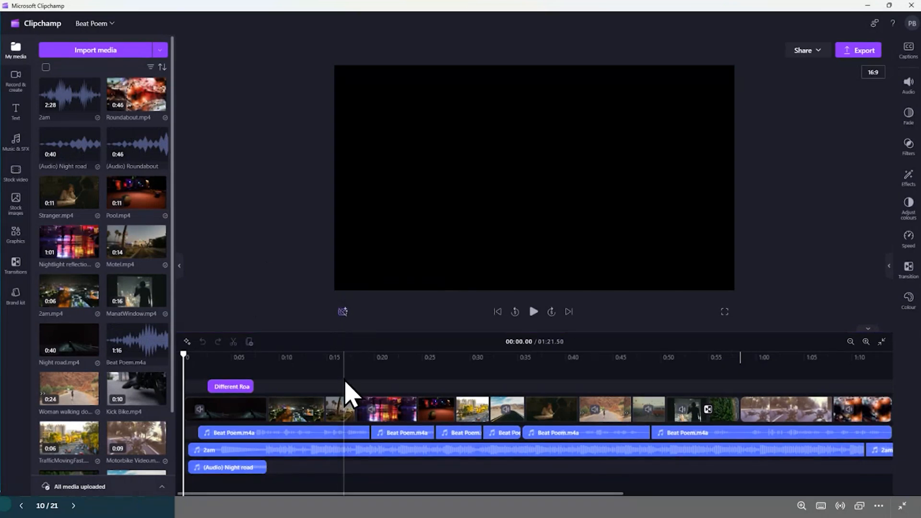
left_click(344, 381)
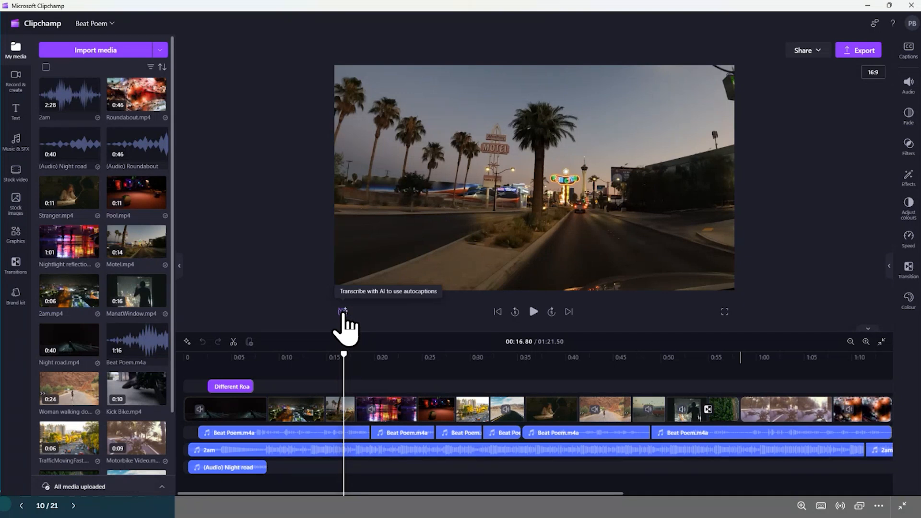
Transcribe the project's media with AI in English (United States) for autocaptions, and move the playhead to about 00:12.89
left_click(343, 311)
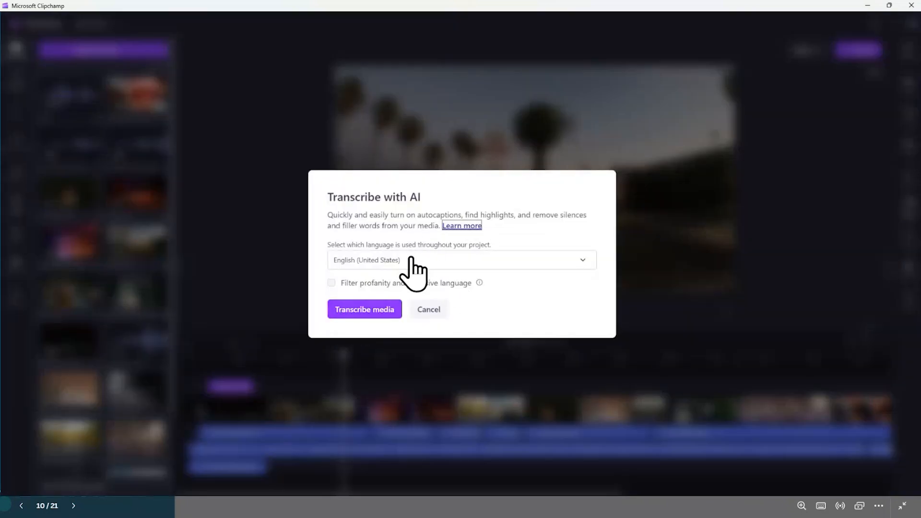
left_click(346, 311)
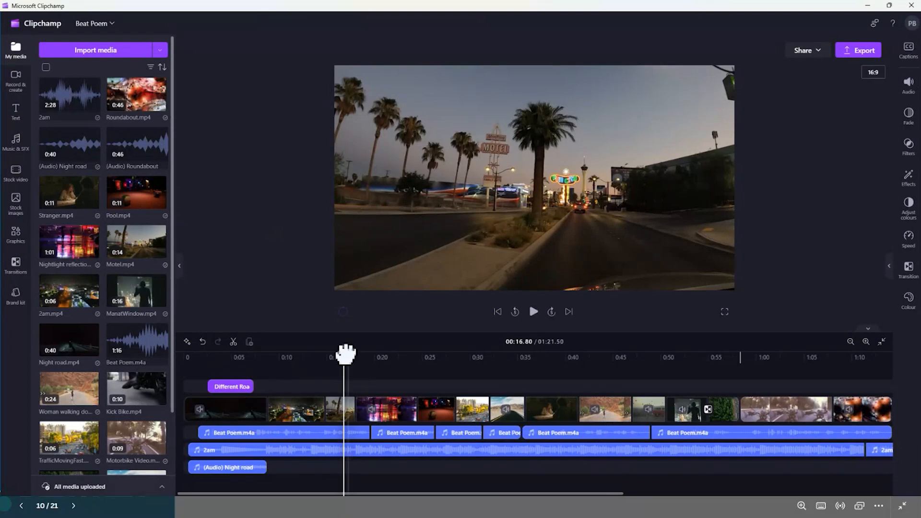
left_click_drag(345, 354, 306, 354)
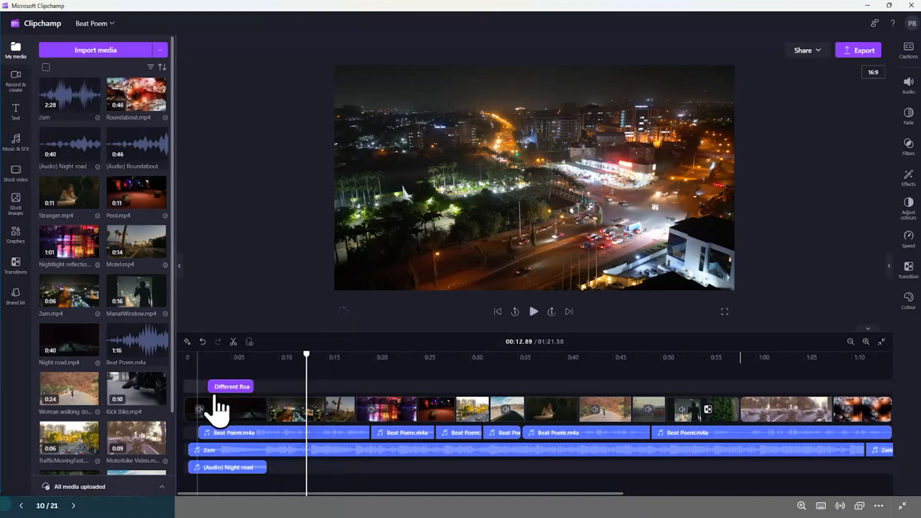
Review the opening Night road clip's fade settings, and add a fade-out to the closing Roundabout clip
left_click(220, 412)
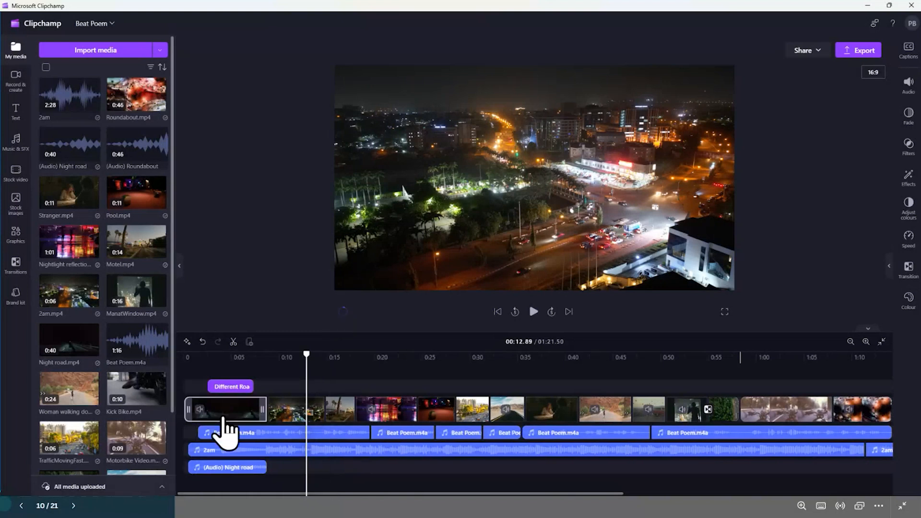
left_click(907, 120)
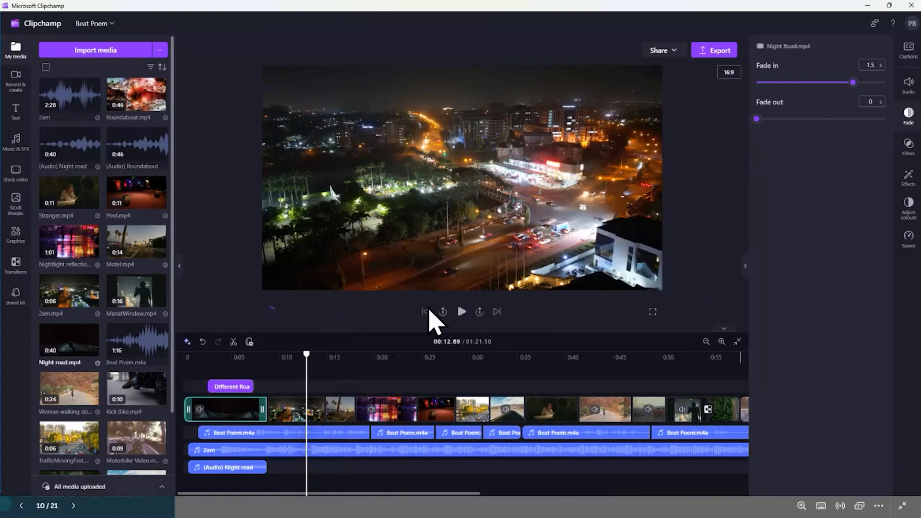
left_click_drag(373, 494, 597, 494)
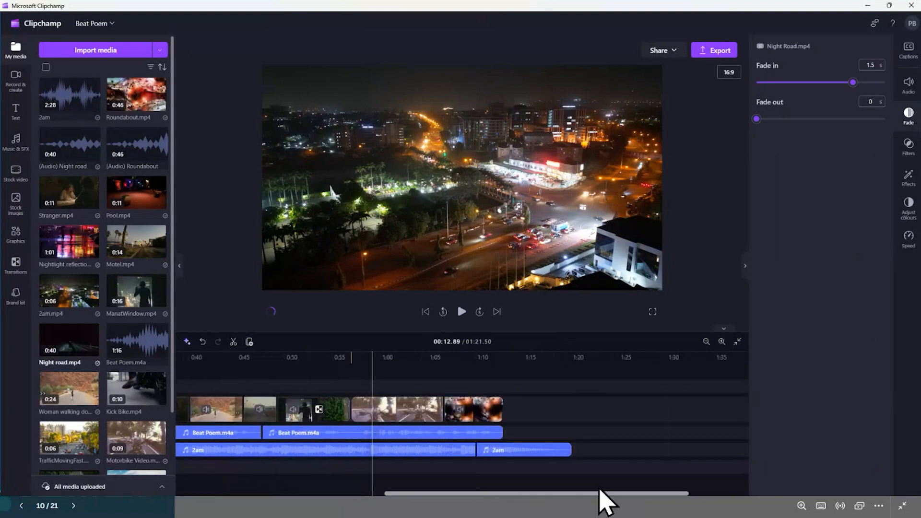
left_click(460, 408)
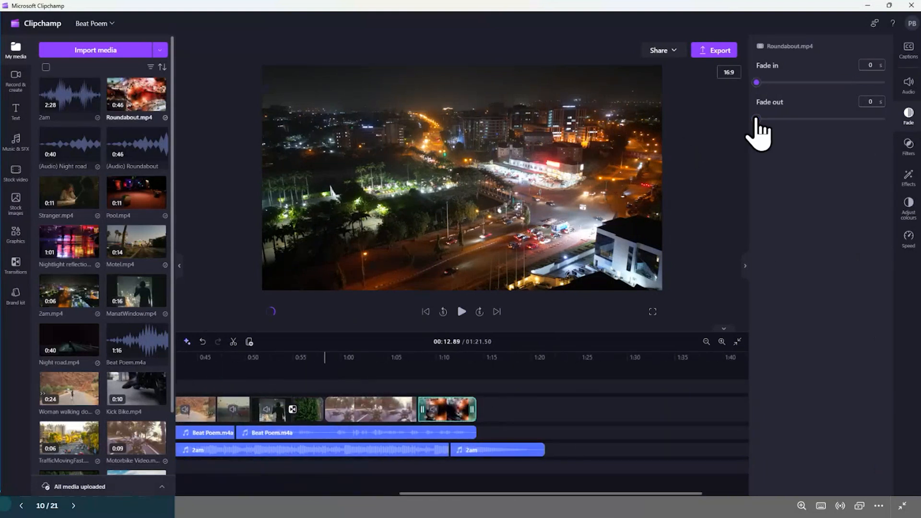
left_click_drag(757, 119, 820, 119)
Trim the end of the long 2am music clip to about 1:06, and move the final 2am clip against it
left_click(413, 449)
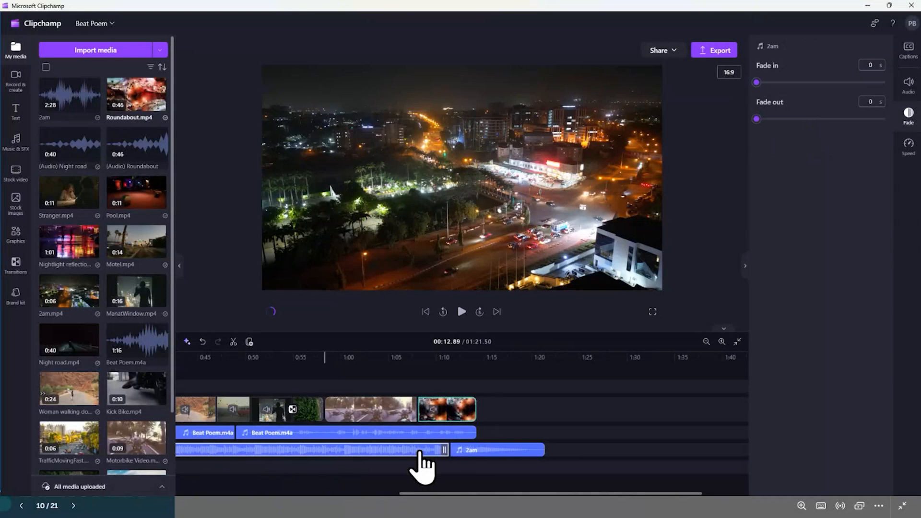
left_click_drag(441, 449, 404, 450)
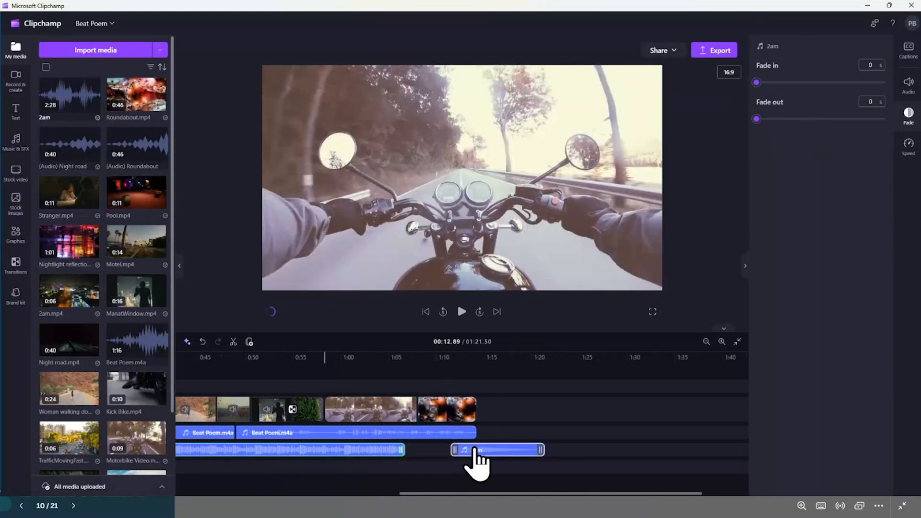
left_click_drag(472, 451, 419, 449)
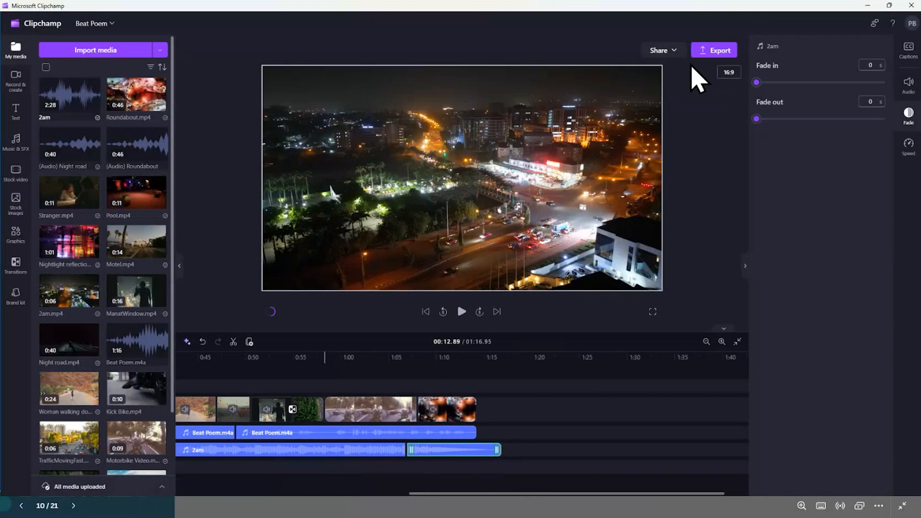
Review the export settings for Beat Poem without fixing the visual gap, and close them without exporting
left_click(713, 50)
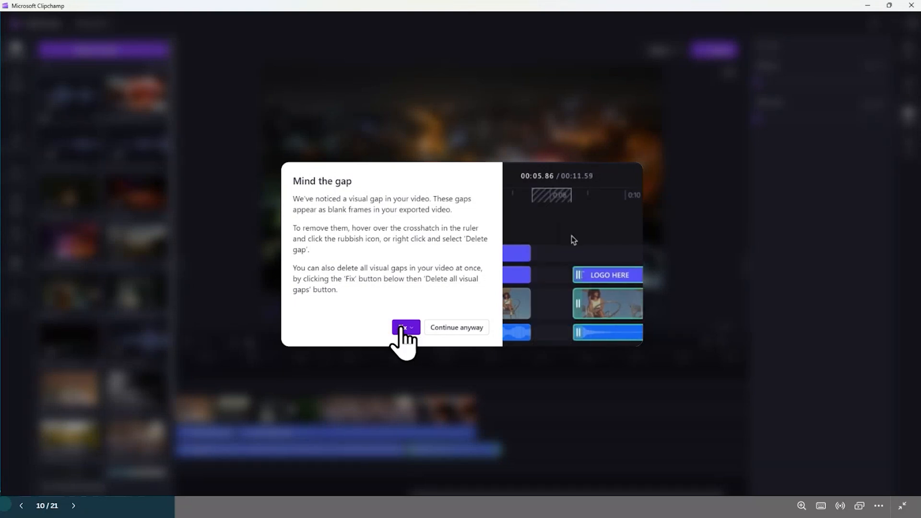
left_click(458, 326)
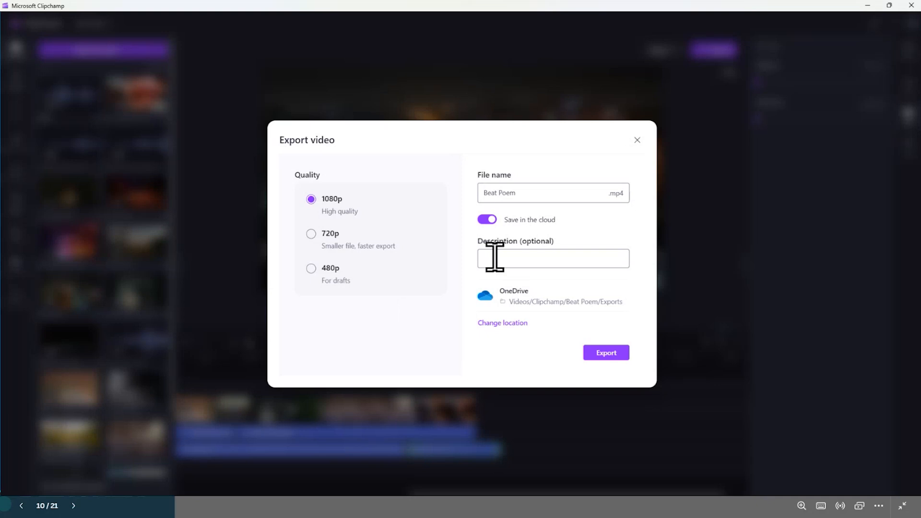
left_click(637, 139)
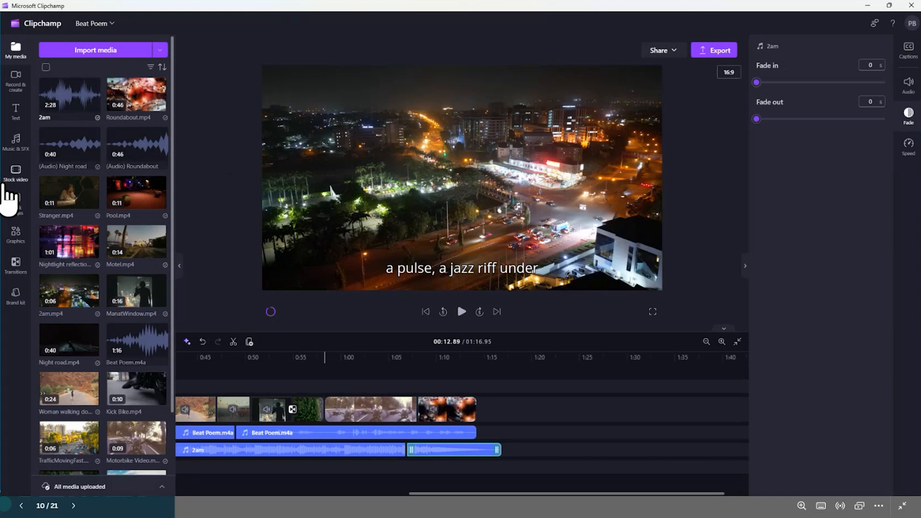
Browse the recording options, text styles, stock videos, stock images and graphics available for the project
left_click(16, 79)
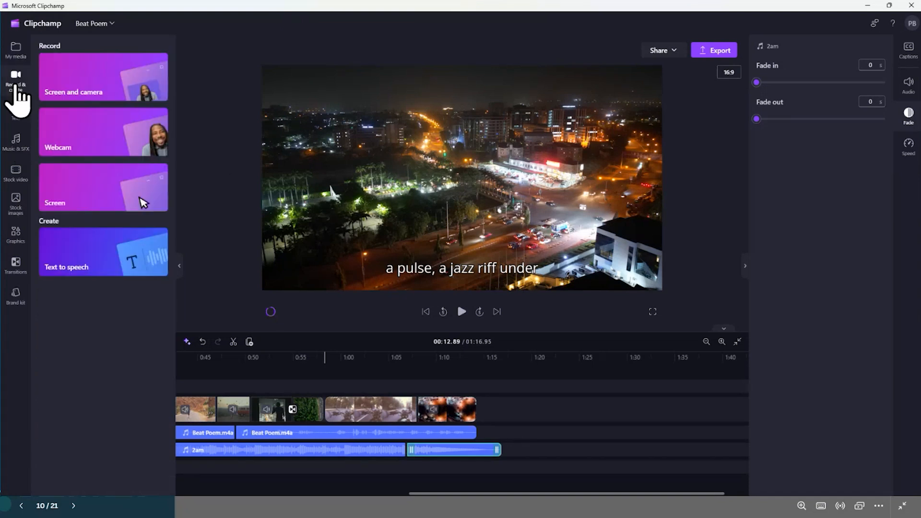
left_click(17, 120)
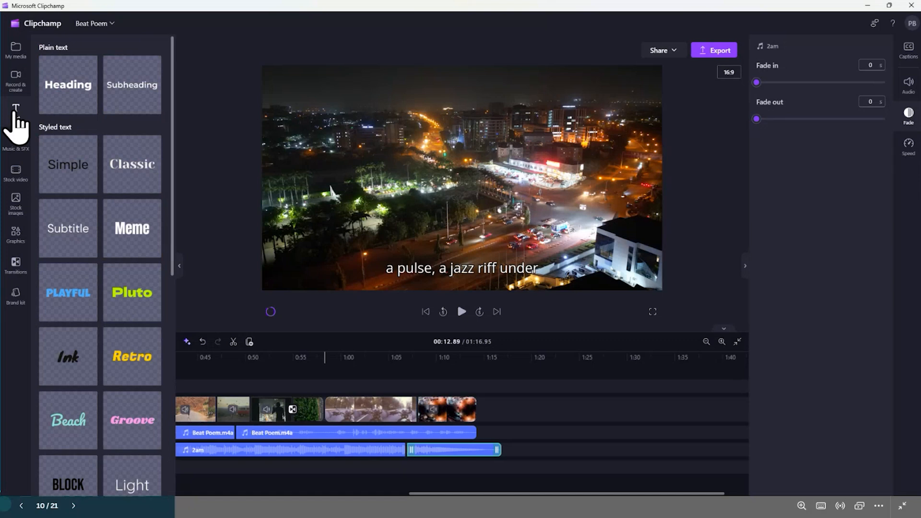
left_click_drag(174, 149, 139, 367)
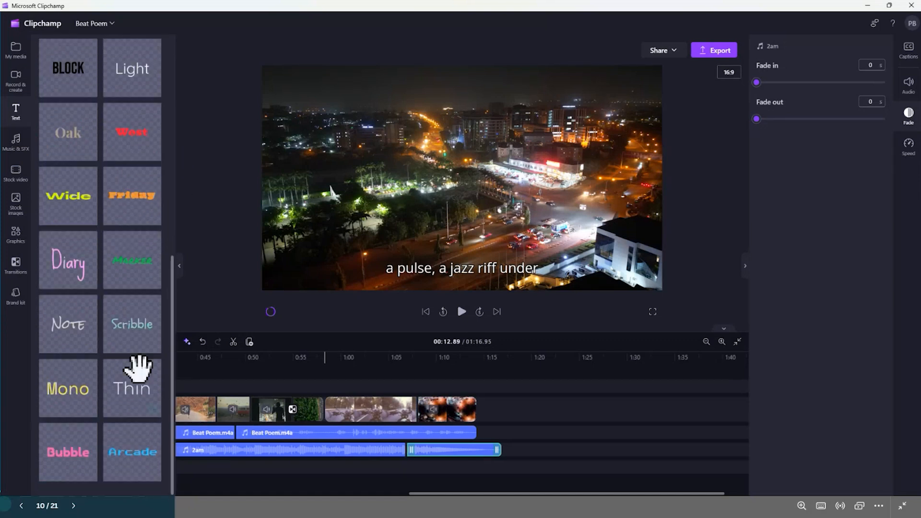
left_click(18, 182)
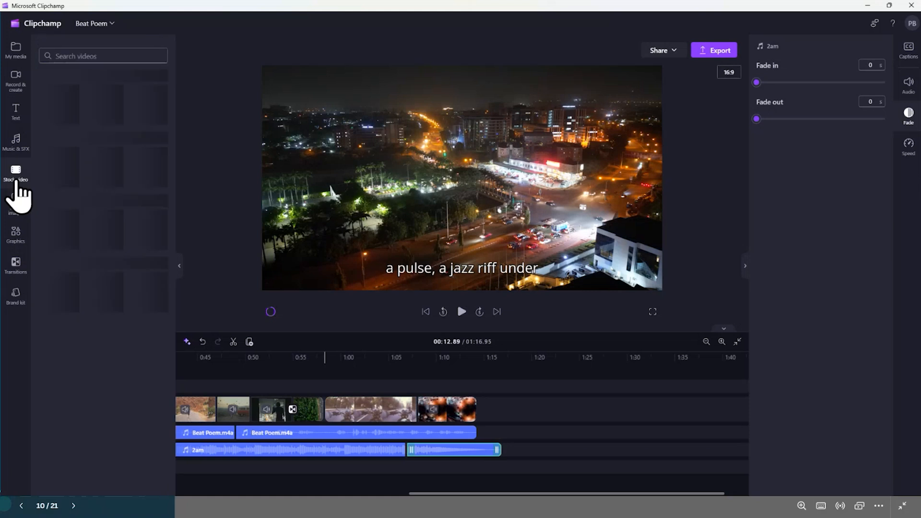
scroll(175, 153, "down", 1)
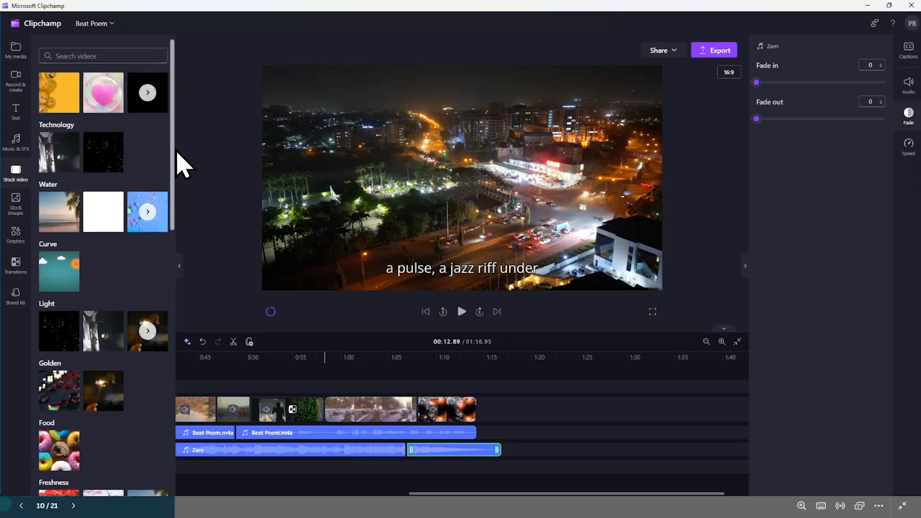
left_click_drag(177, 152, 160, 425)
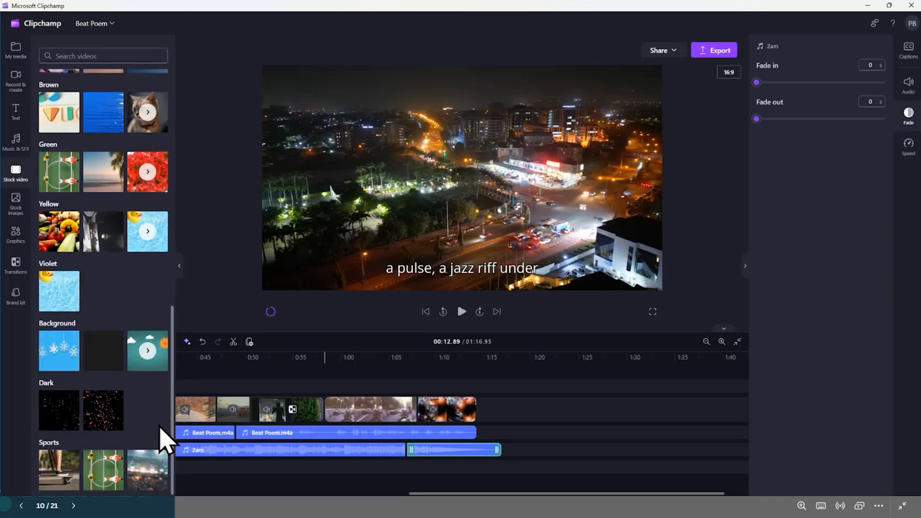
left_click(15, 206)
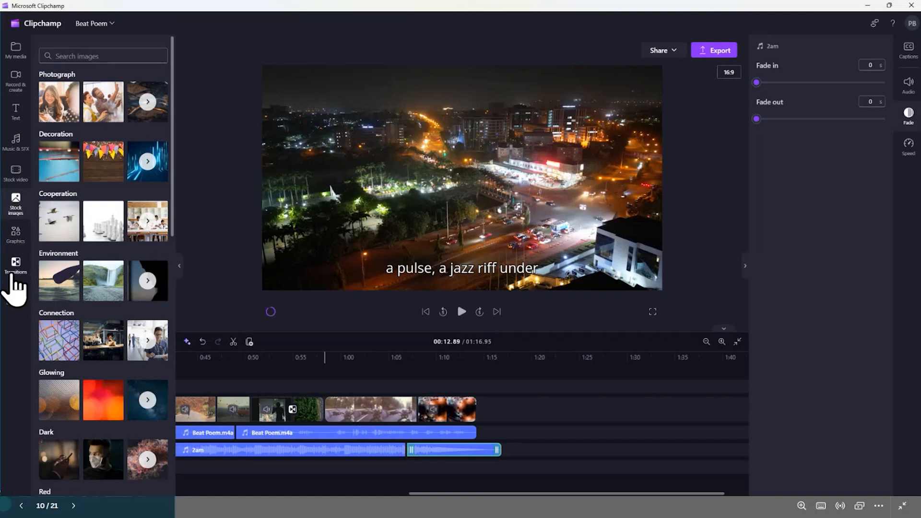
left_click(16, 236)
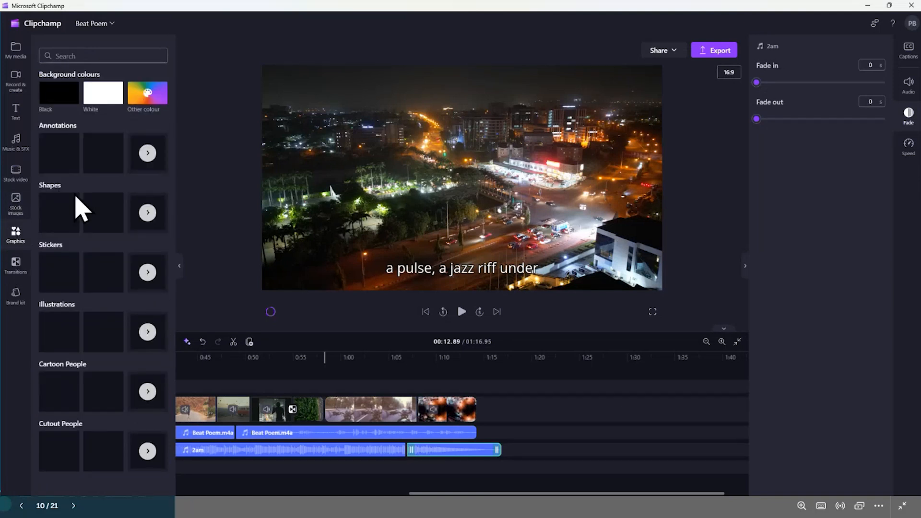
Place the purple and pink not-equal sign sticker on the night city scene, and delete it
left_click_drag(60, 273, 455, 178)
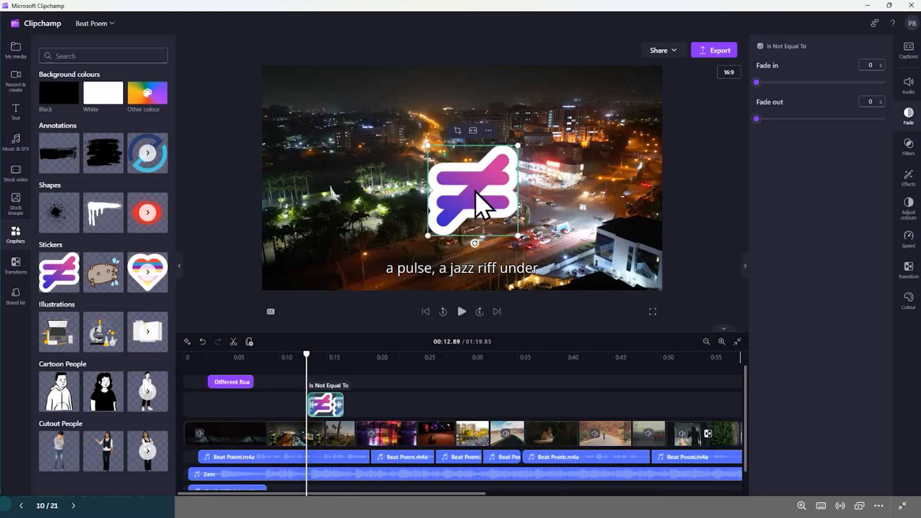
key("Delete")
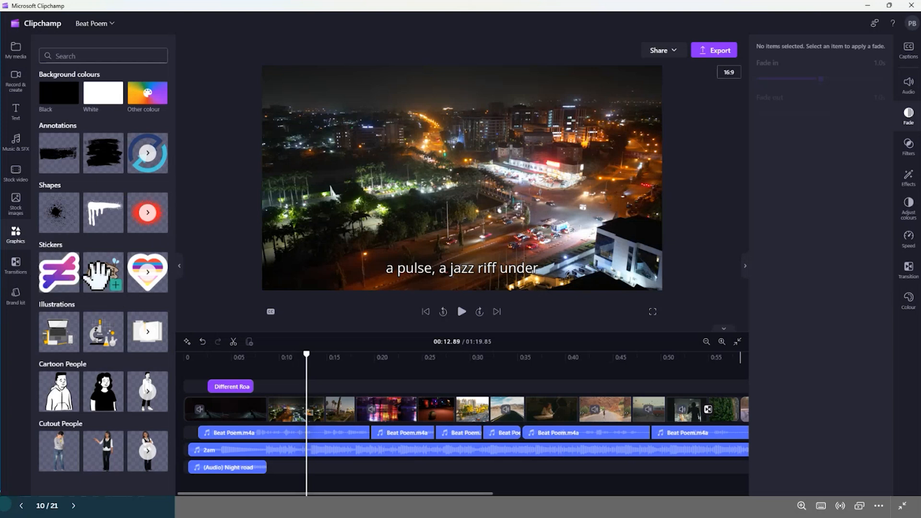
Open the brand kit, and advance the presentation to slide 11, "Why Flip?"
left_click(16, 294)
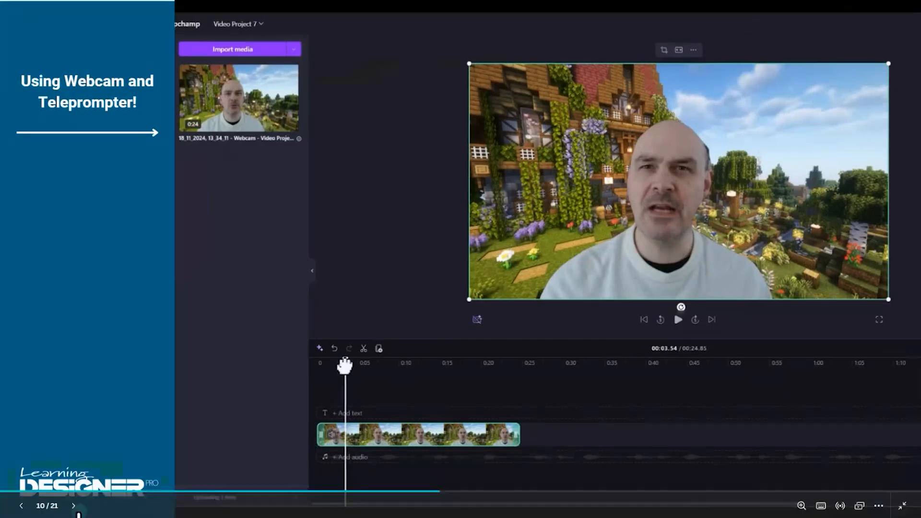
left_click(71, 505)
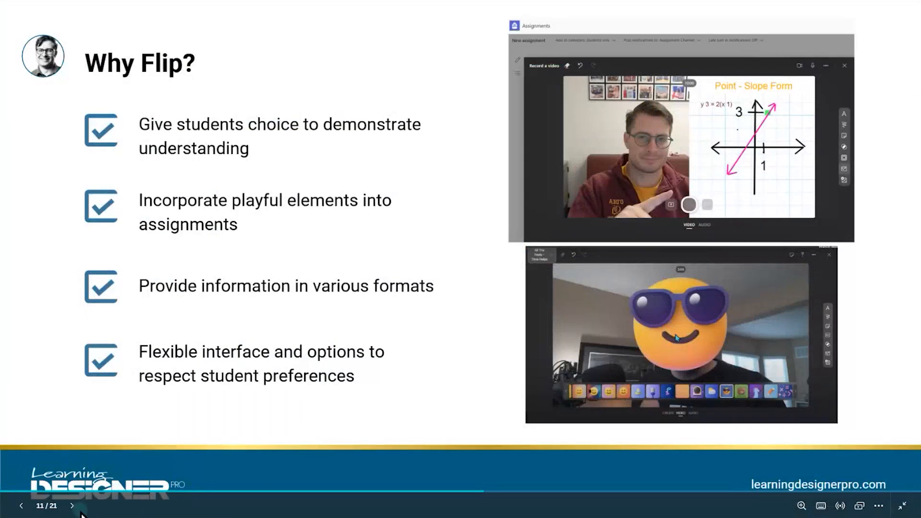
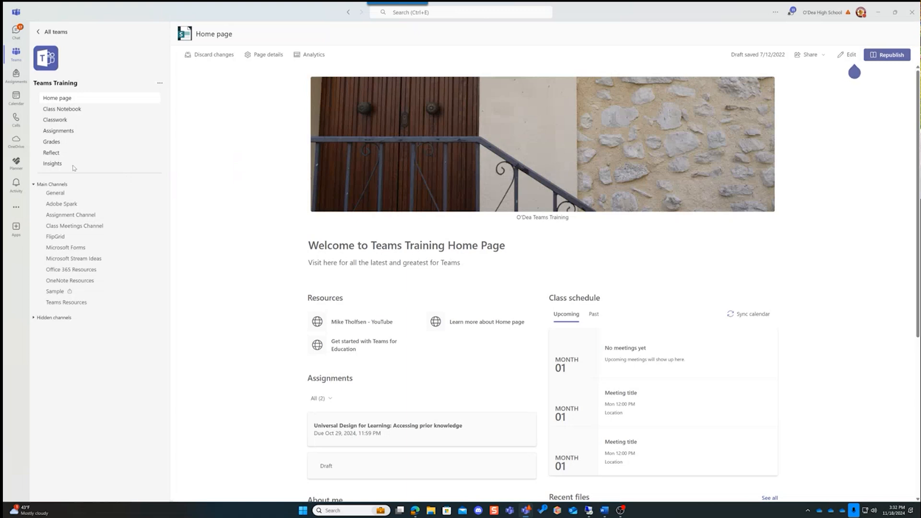
Open the Teams Training assignment "Universal Design for Learning: Accessing prior knowledge" for editing
left_click(59, 131)
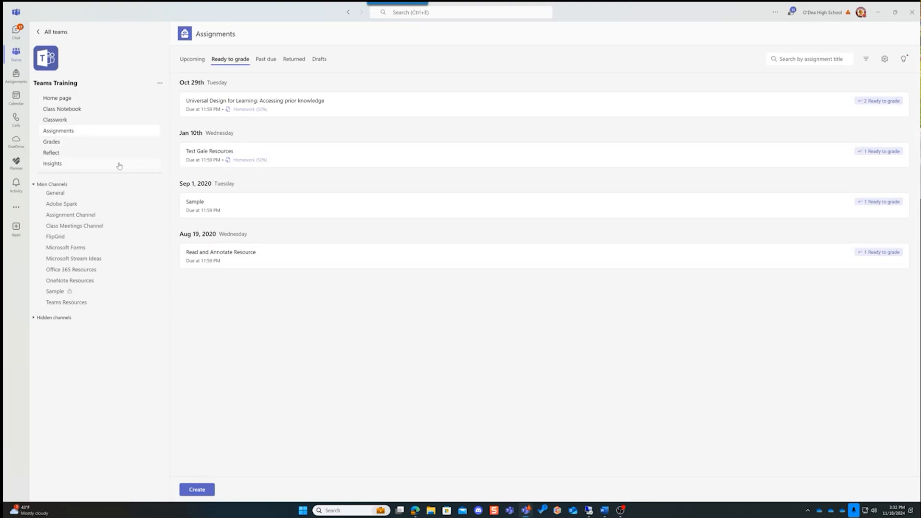
left_click(347, 111)
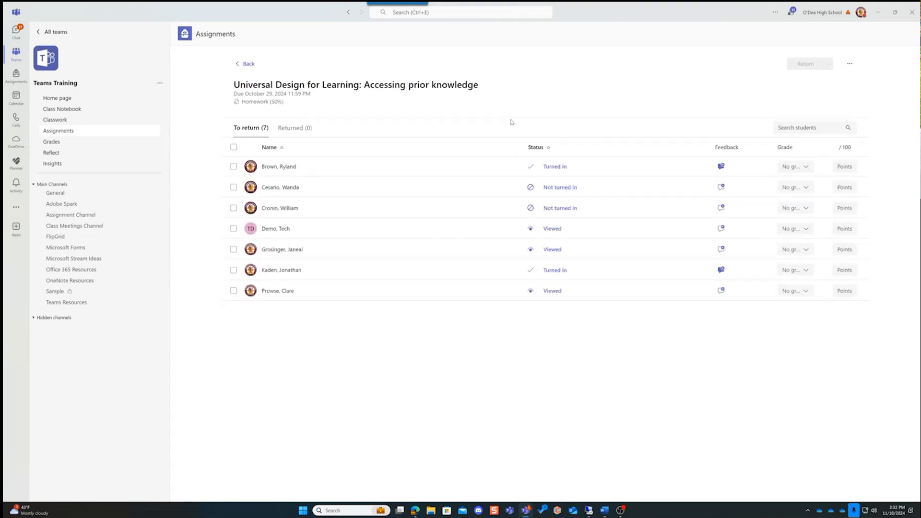
left_click(850, 66)
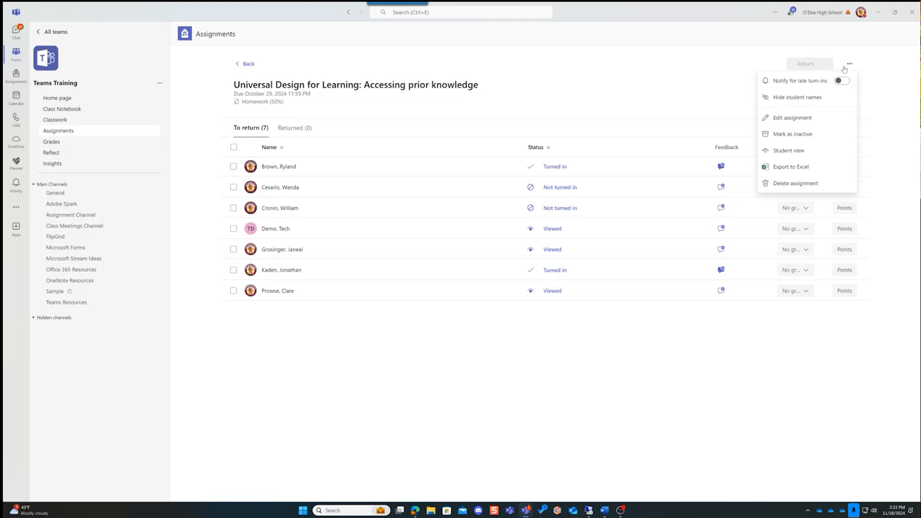
left_click(780, 123)
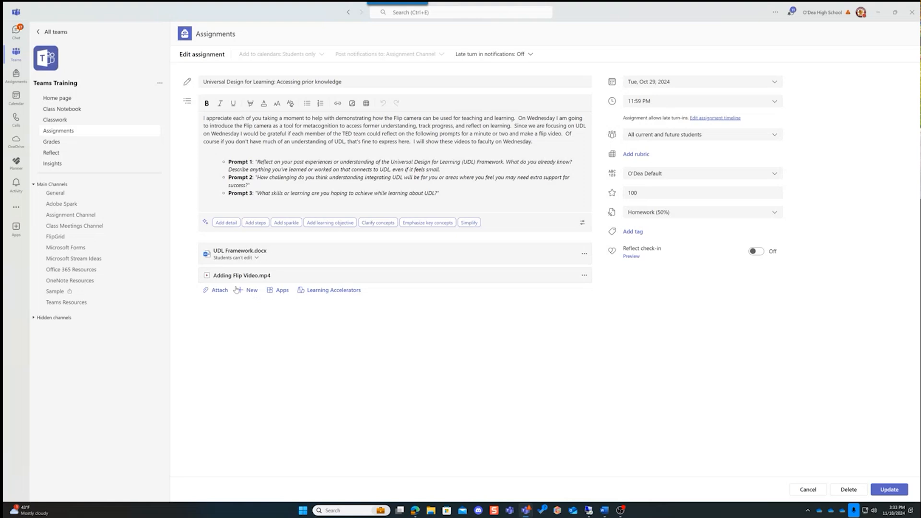
Start a new Flip video recording as an assignment resource, and retry the camera
left_click(243, 291)
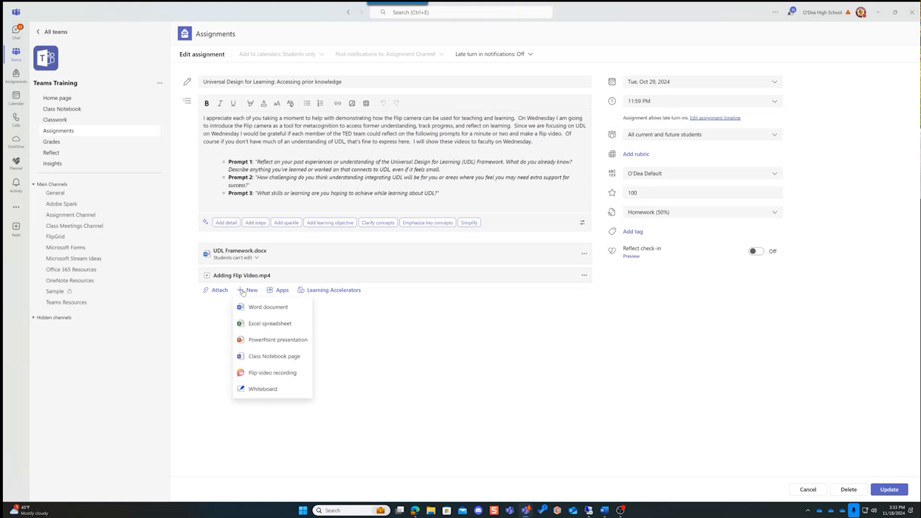
left_click(251, 373)
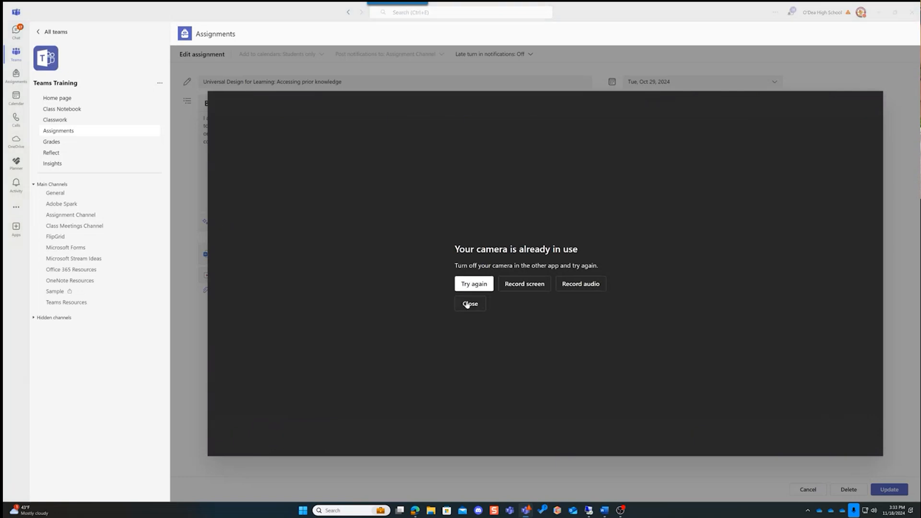
left_click(472, 283)
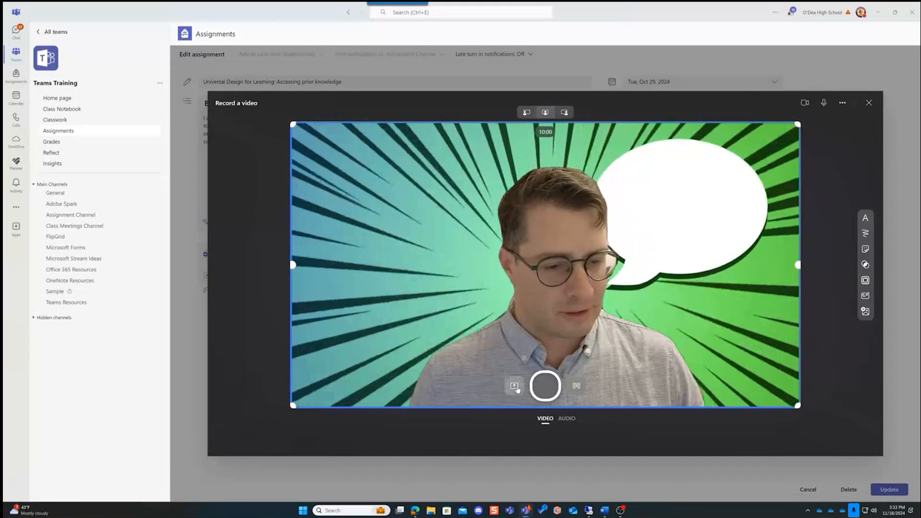
Record the browser window showing the presentation as a Flip screen clip, and close the recording without keeping it
left_click(515, 386)
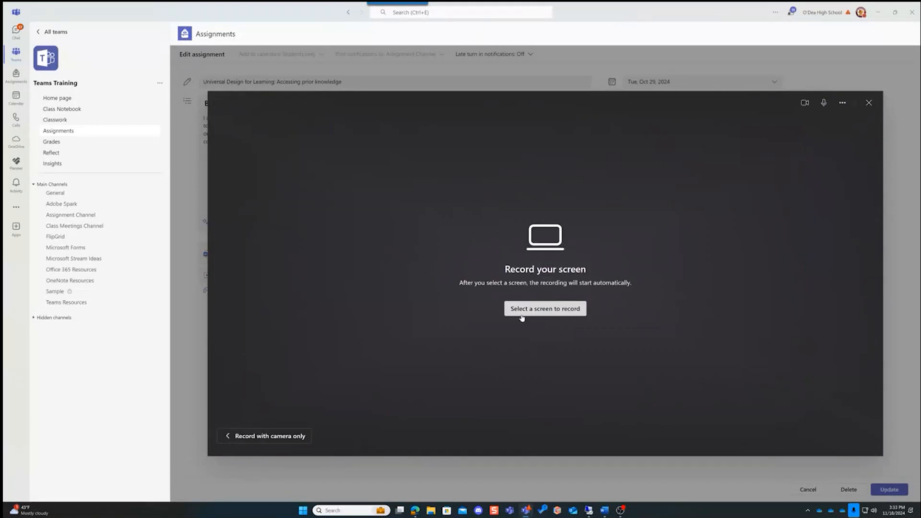
left_click(522, 314)
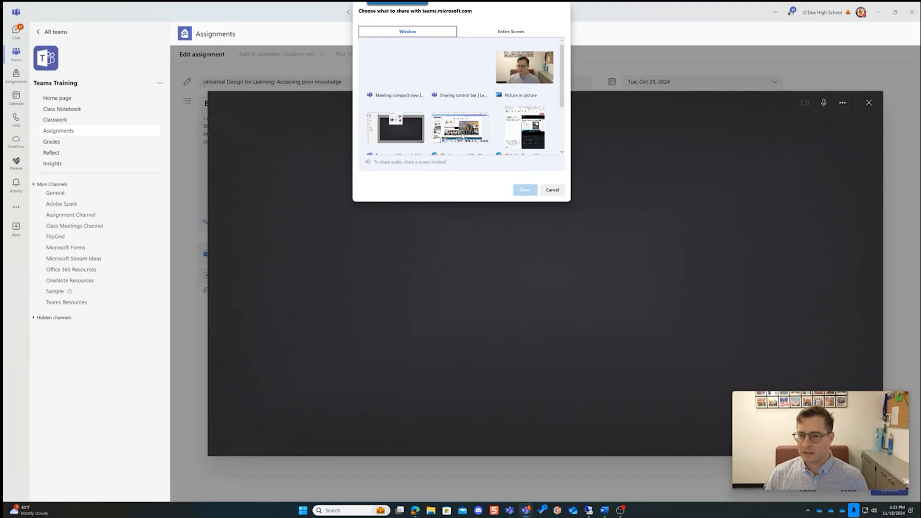
left_click(464, 134)
left_click(524, 190)
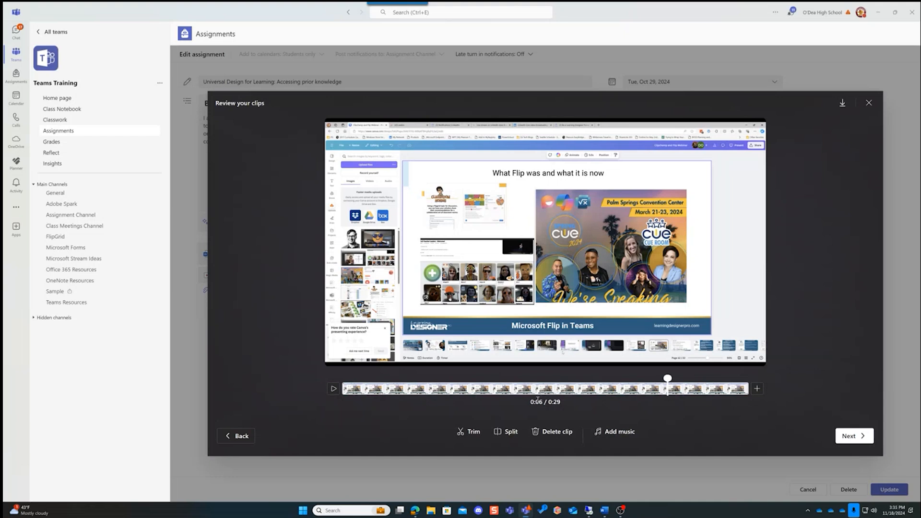
left_click(869, 103)
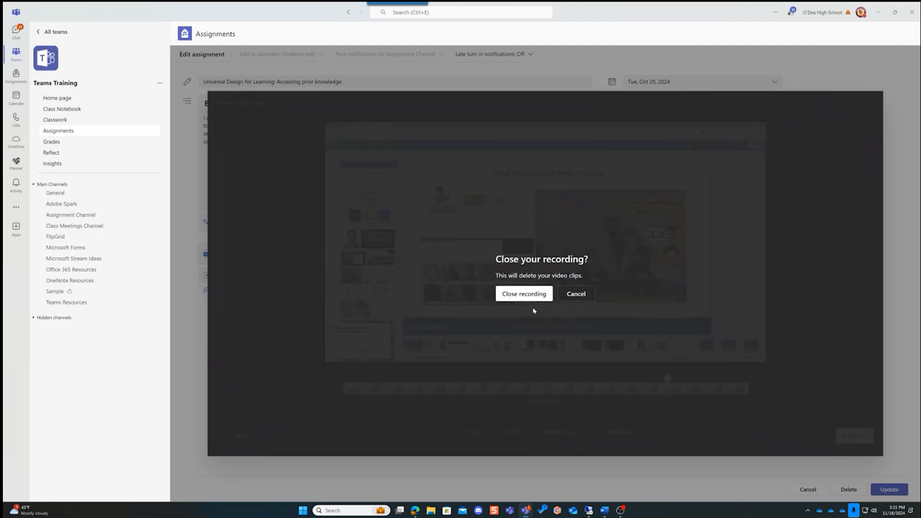
left_click(521, 297)
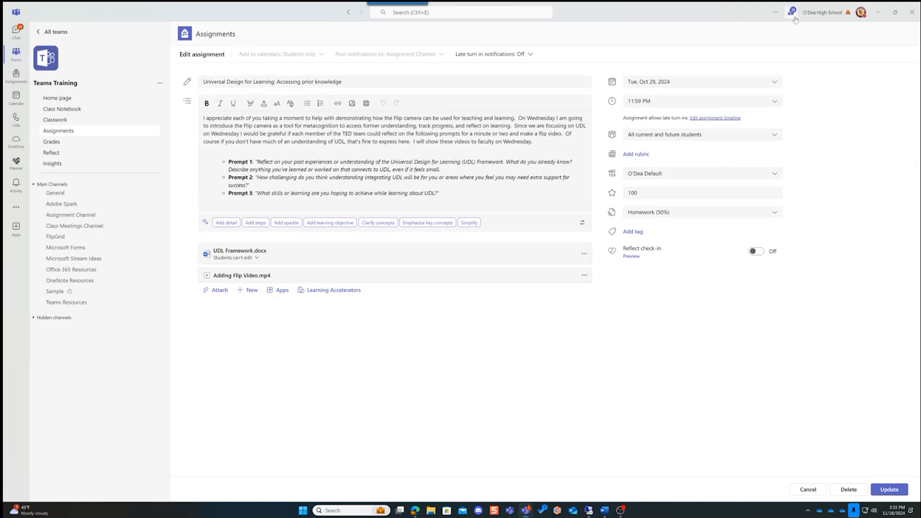
Switch to the demo student account, and dismiss the channel makeover introduction
left_click(853, 13)
scroll(830, 203, "down", 2)
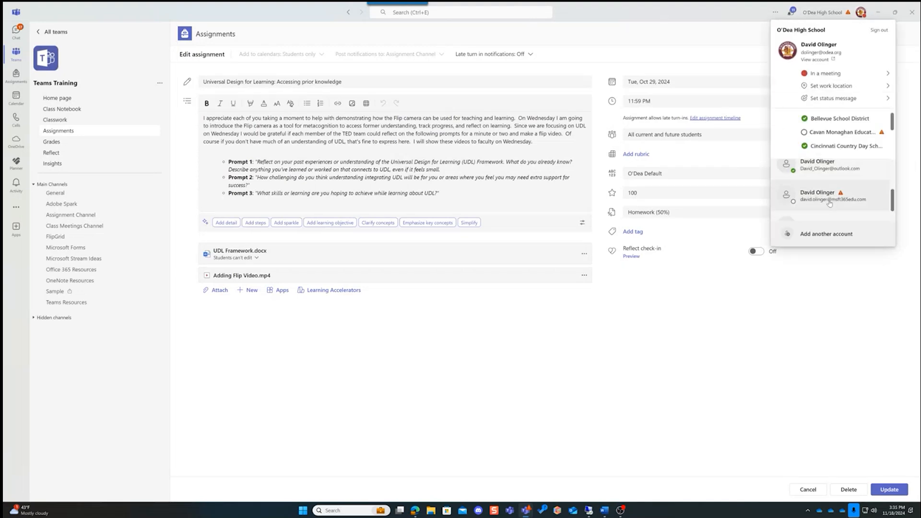
scroll(831, 204, "down", 1)
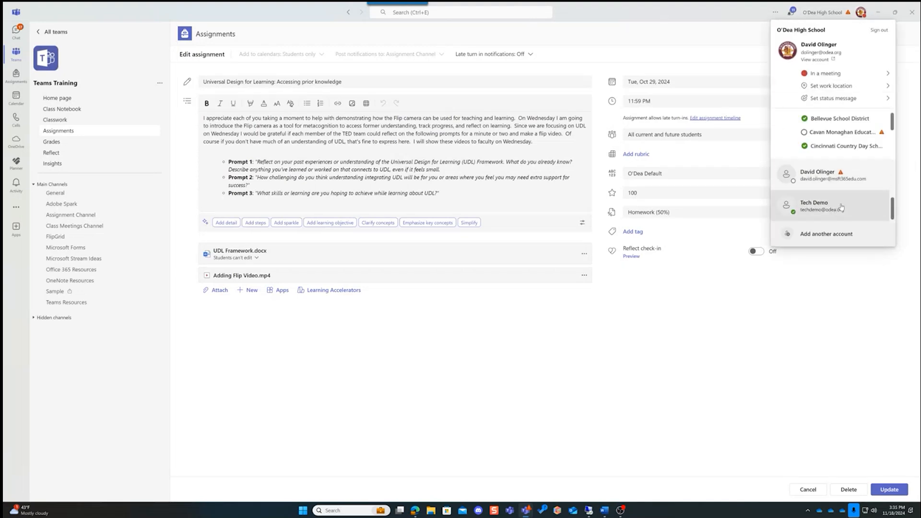
left_click(840, 207)
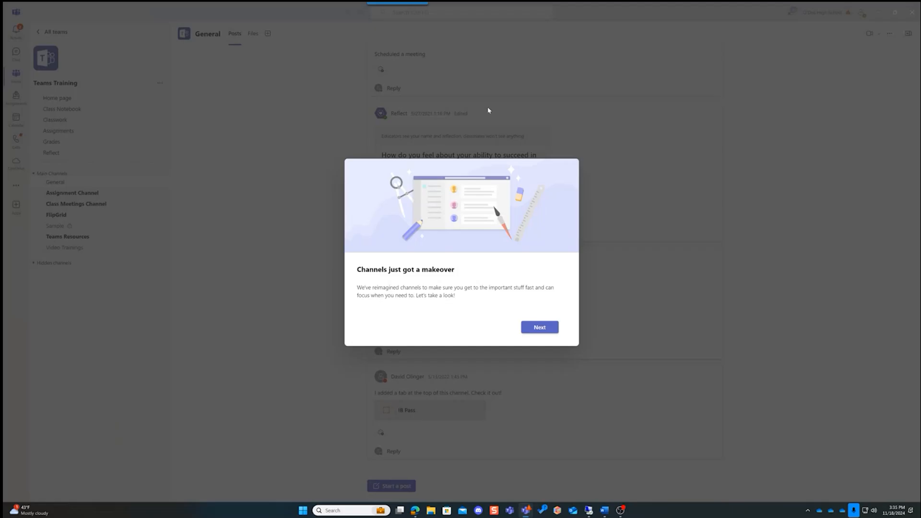
left_click(545, 326)
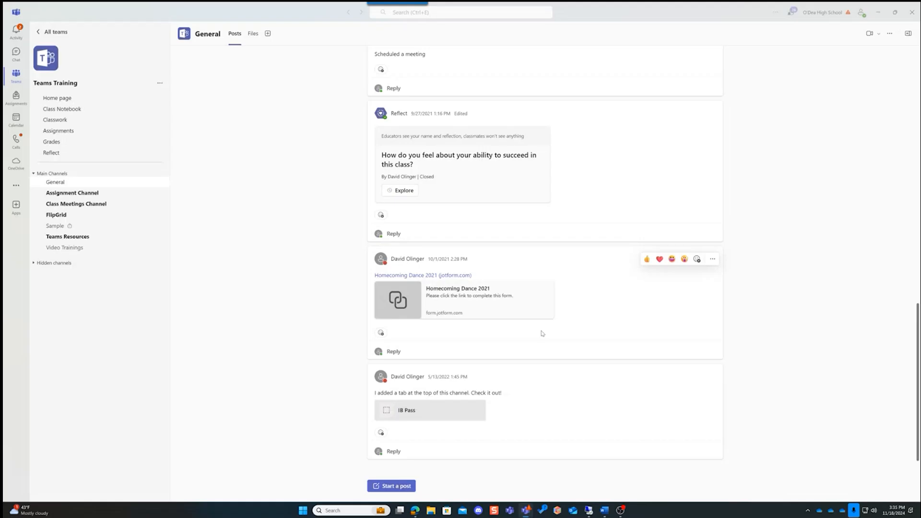
Open the past-due Universal Design for Learning assignment as the student, and start a new Flip video recording under My work
left_click(59, 129)
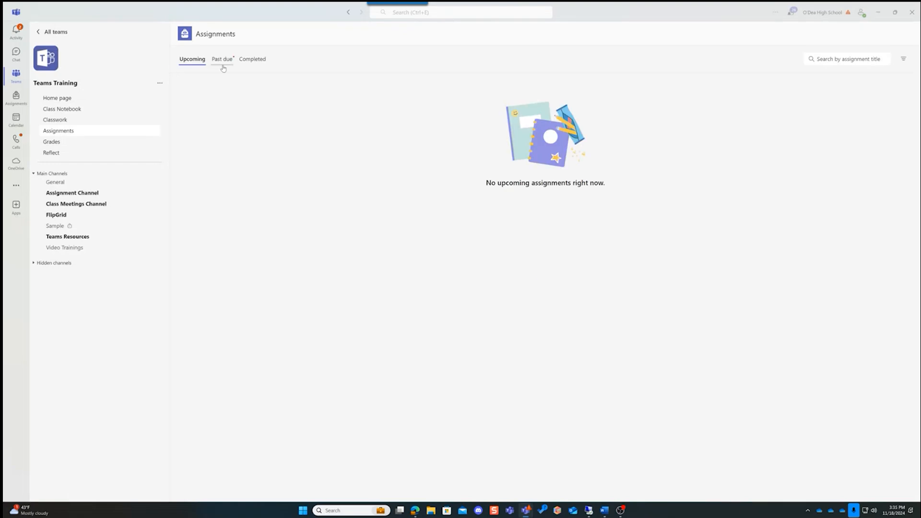
left_click(222, 60)
left_click(226, 99)
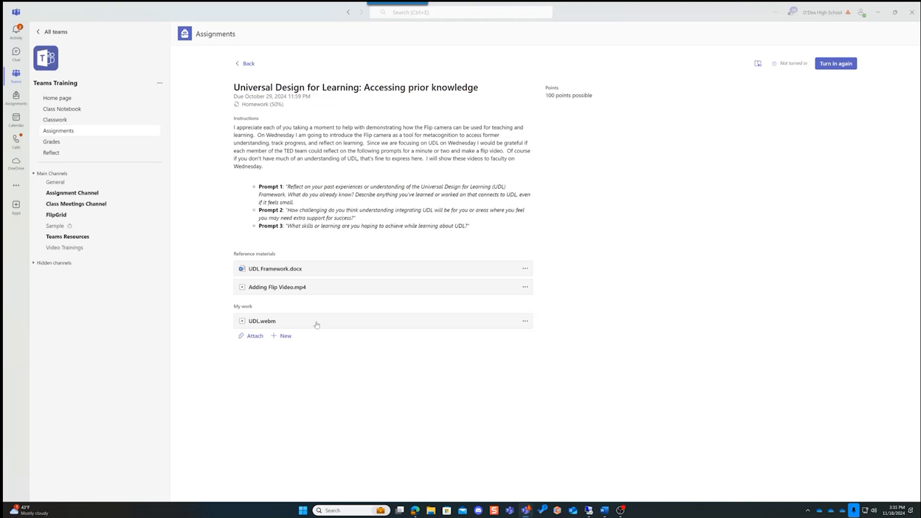
left_click(284, 341)
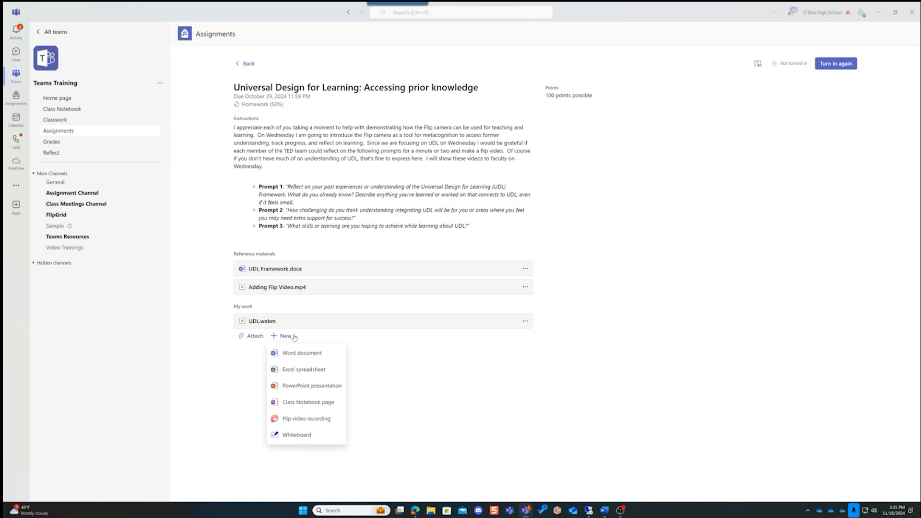
left_click(309, 419)
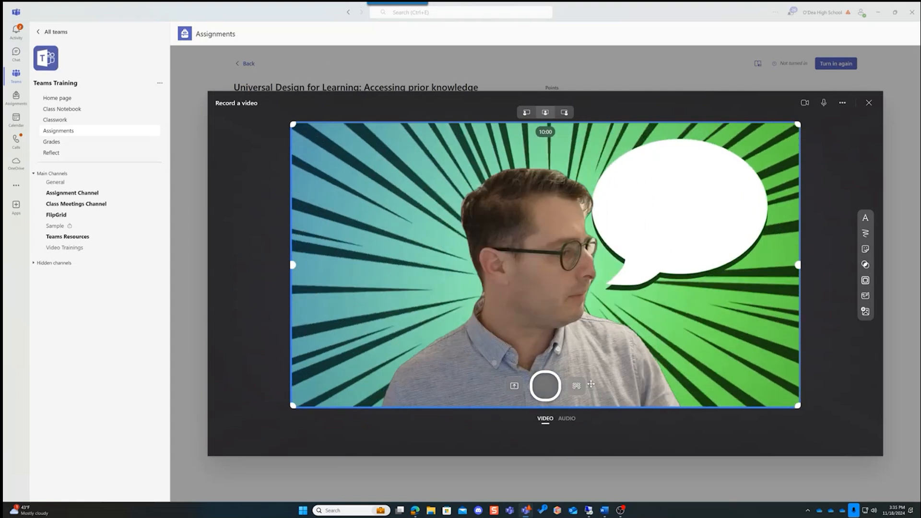
Try the purple alien landscape backdrop, and replace it with the winter day in Seattle image from the Backgrounds folder
left_click(576, 385)
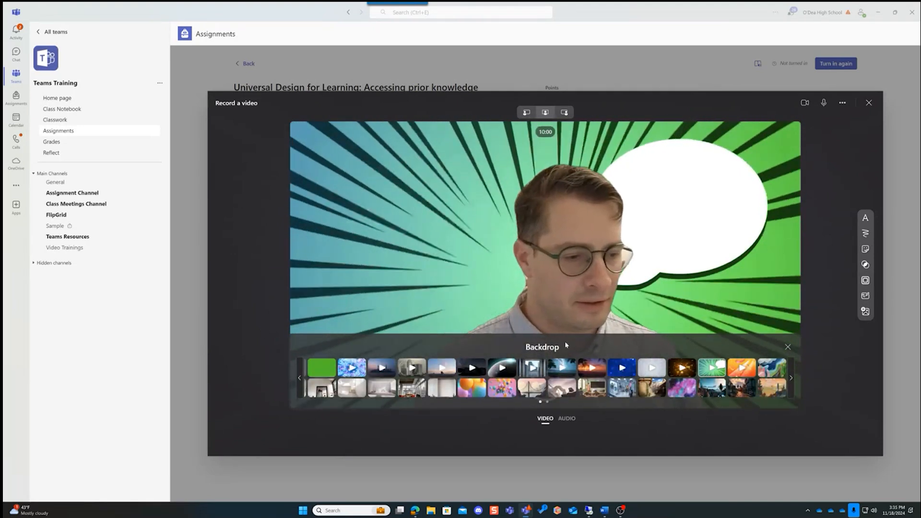
left_click(562, 388)
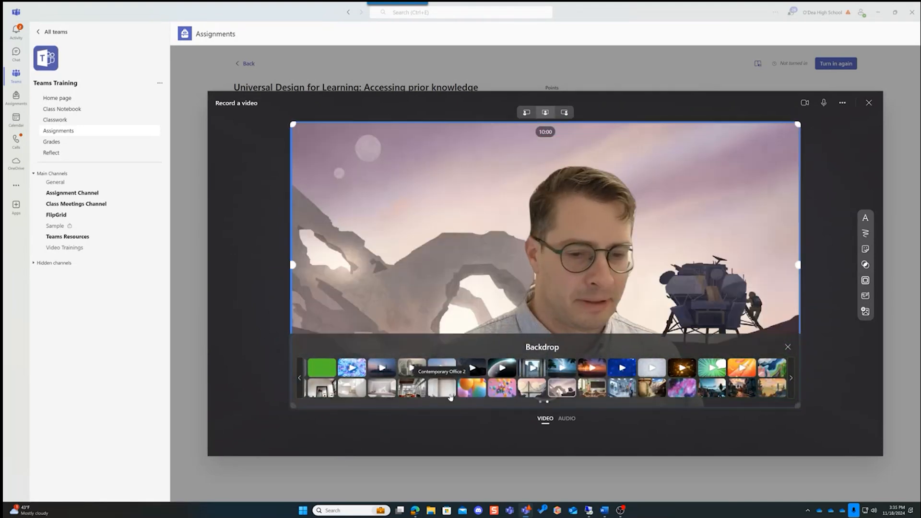
left_click(301, 377)
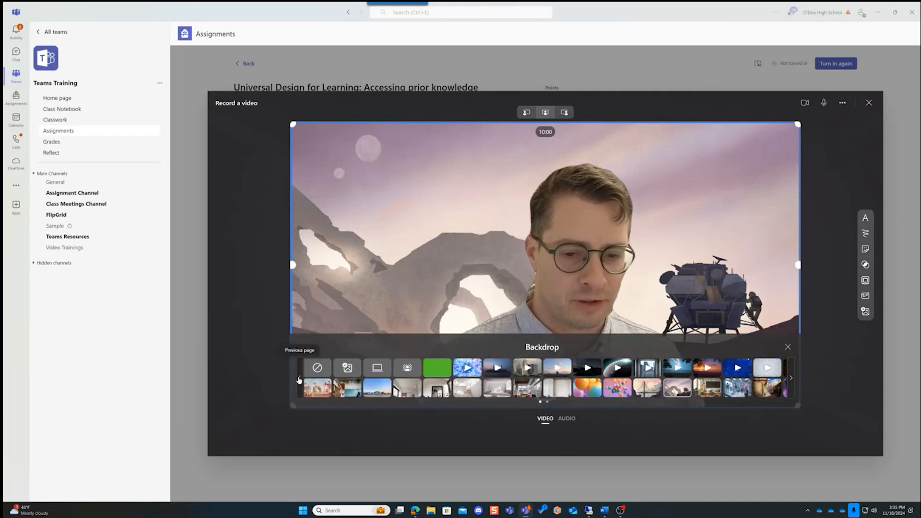
left_click(355, 369)
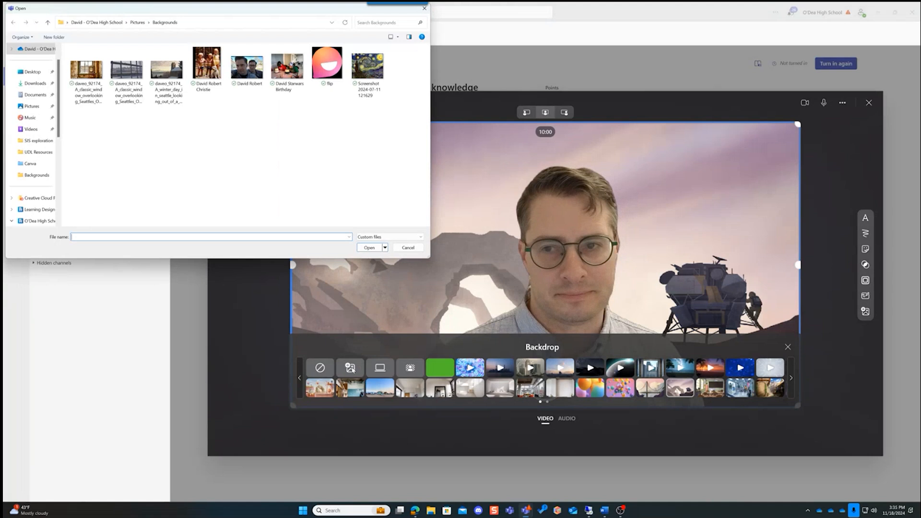
left_click(164, 69)
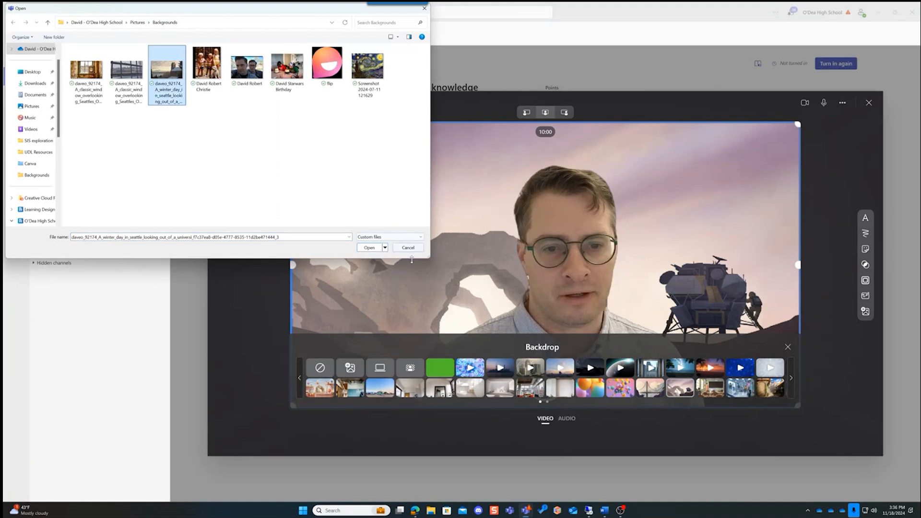
left_click(368, 248)
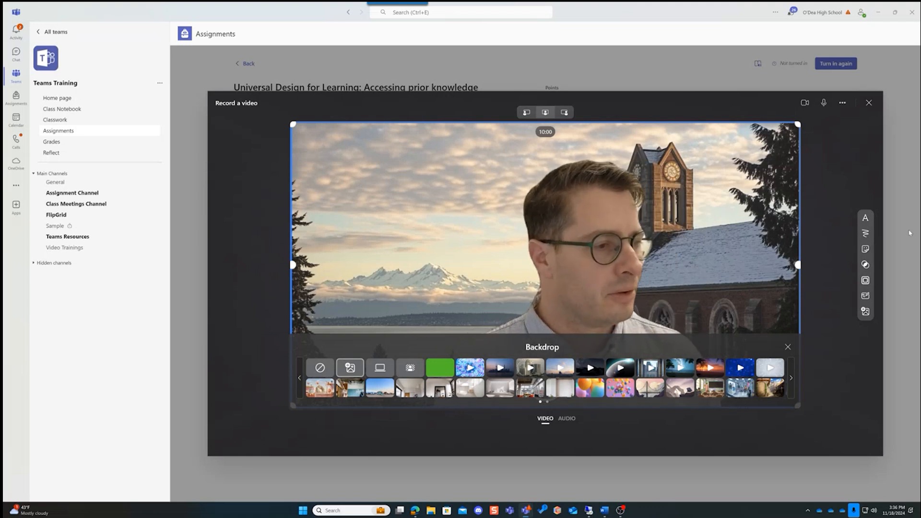
Add the text "Flip Camera" to the recording scene
left_click(865, 218)
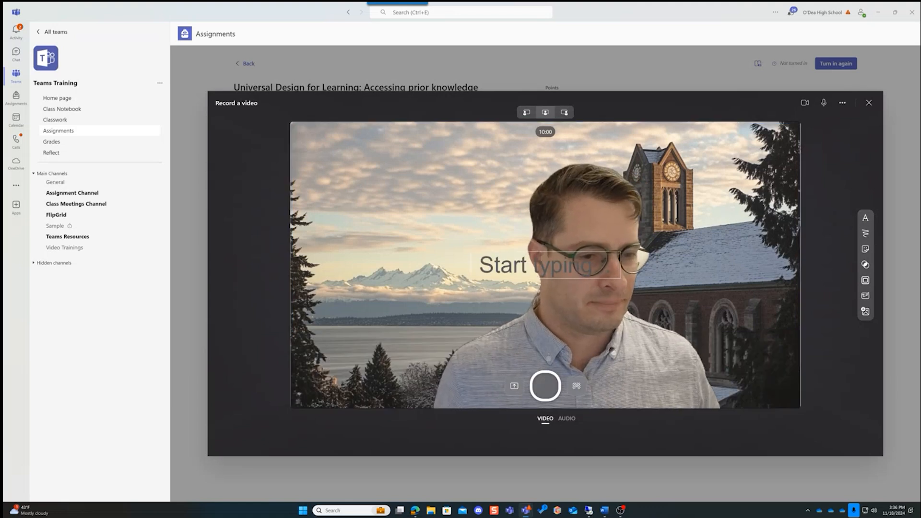
type("Flip ")
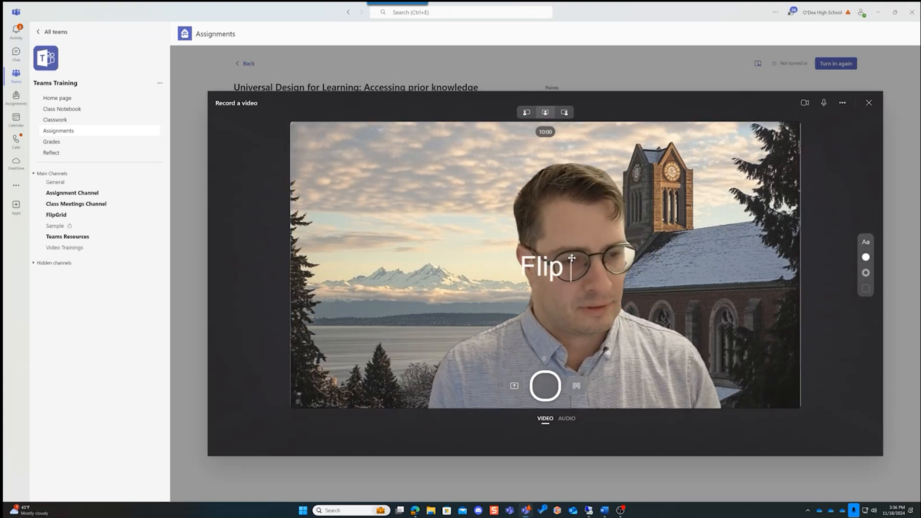
type("Camera")
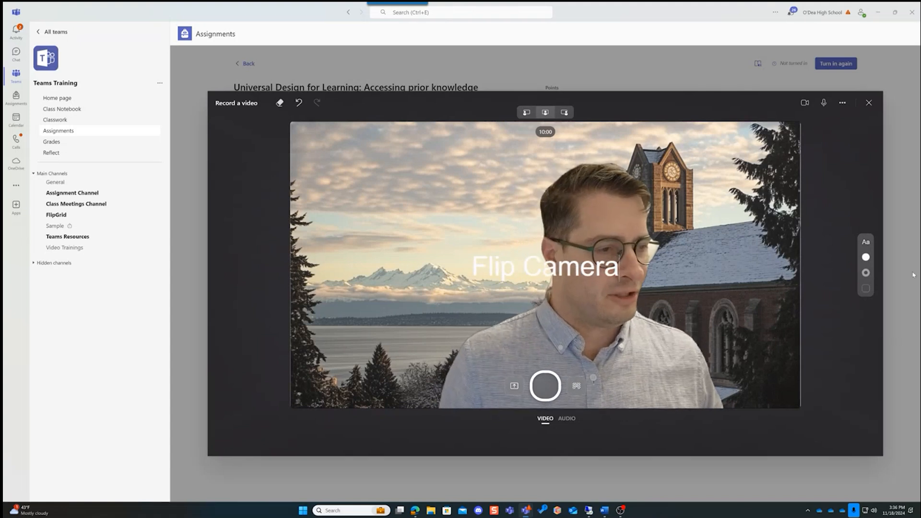
Color the "Flip Camera" text dark red with a yellow stroke, and move it into the sky at the scene's upper left
left_click(865, 257)
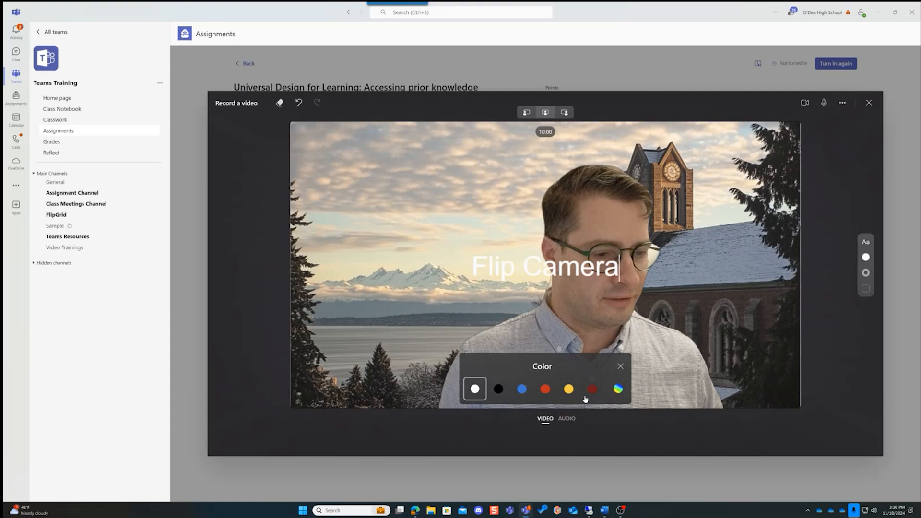
left_click(589, 392)
left_click(864, 272)
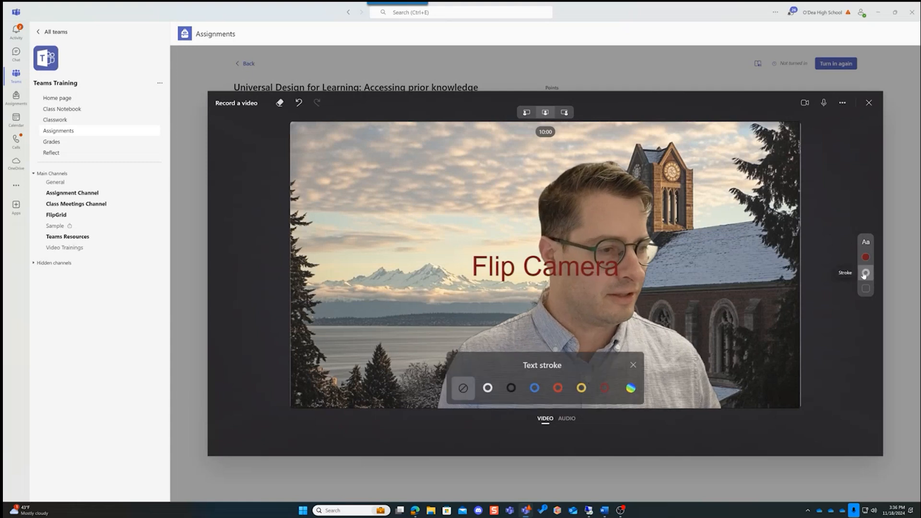
left_click(581, 388)
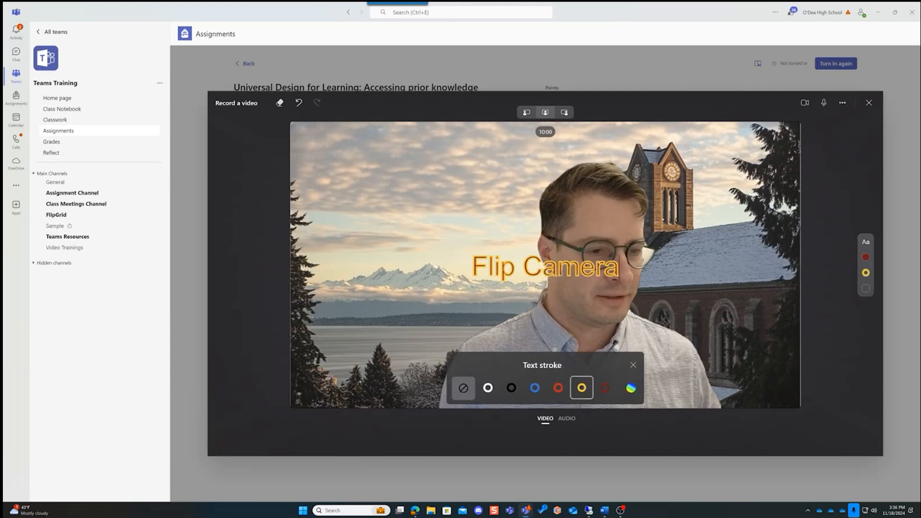
left_click(478, 308)
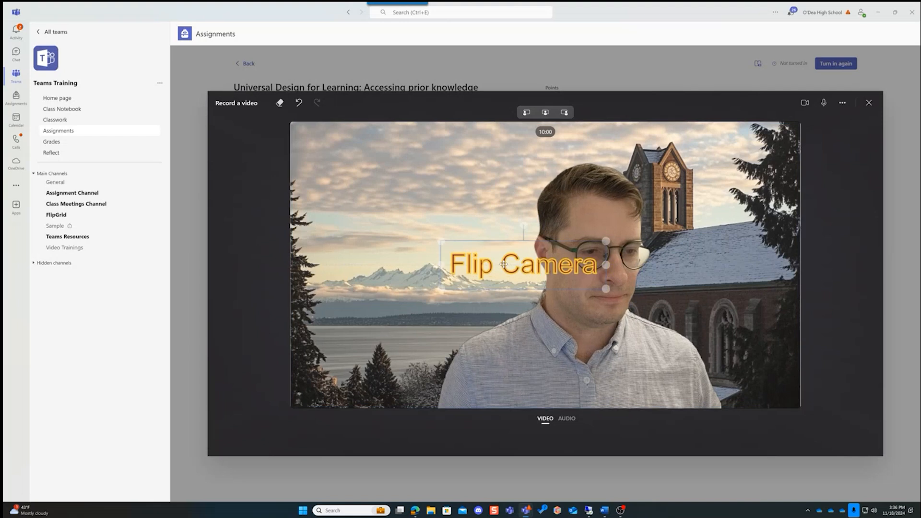
mouse_move(537, 267)
left_mouse_down()
mouse_move(374, 155)
mouse_move(397, 172)
left_mouse_up()
left_click(864, 160)
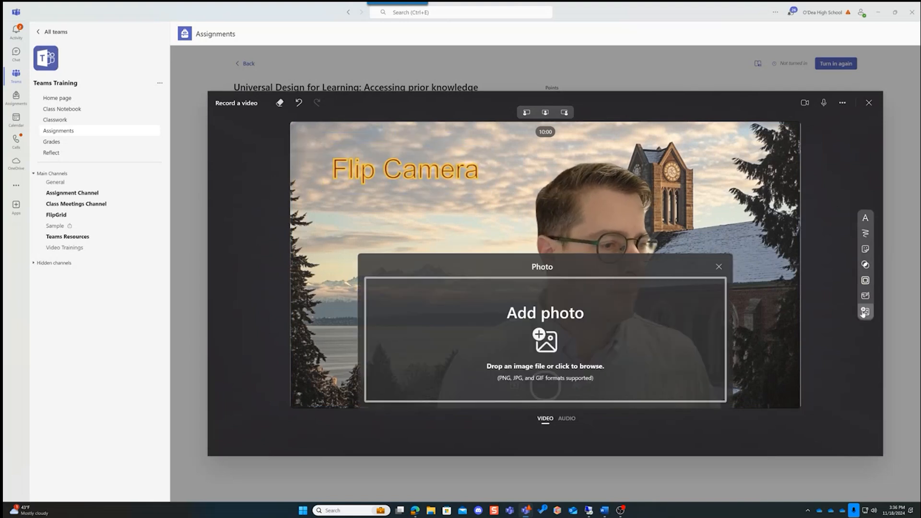
Add the flip image from the Backgrounds folder as a photo, and place it below the "Flip Camera" text
left_click(865, 311)
left_click(549, 338)
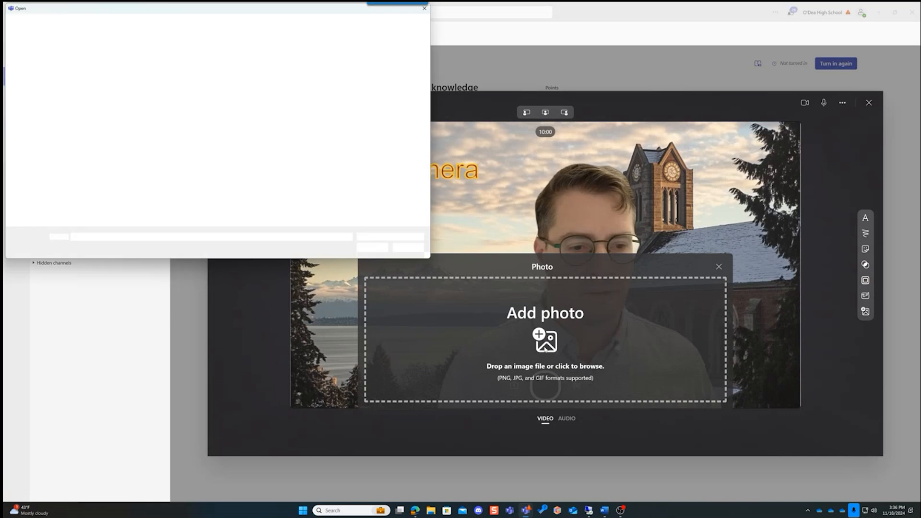
left_click(334, 57)
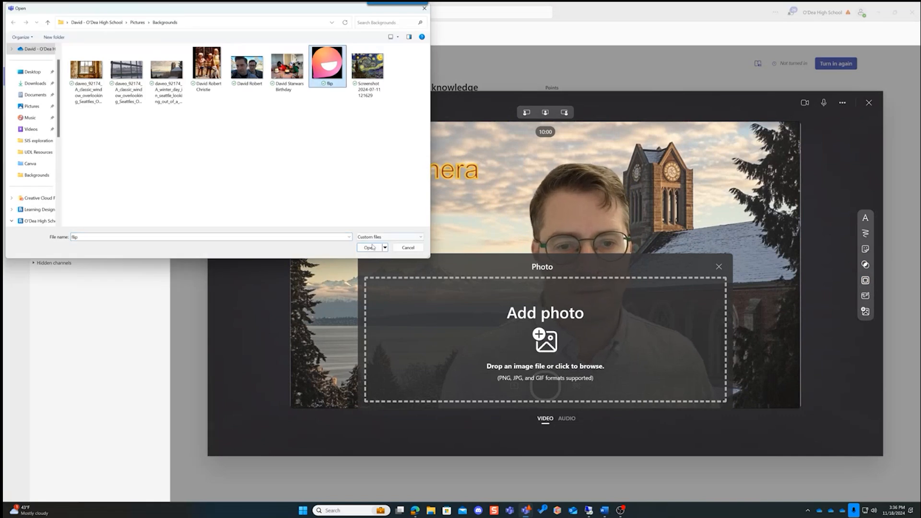
left_click(372, 247)
left_click_drag(553, 217, 412, 243)
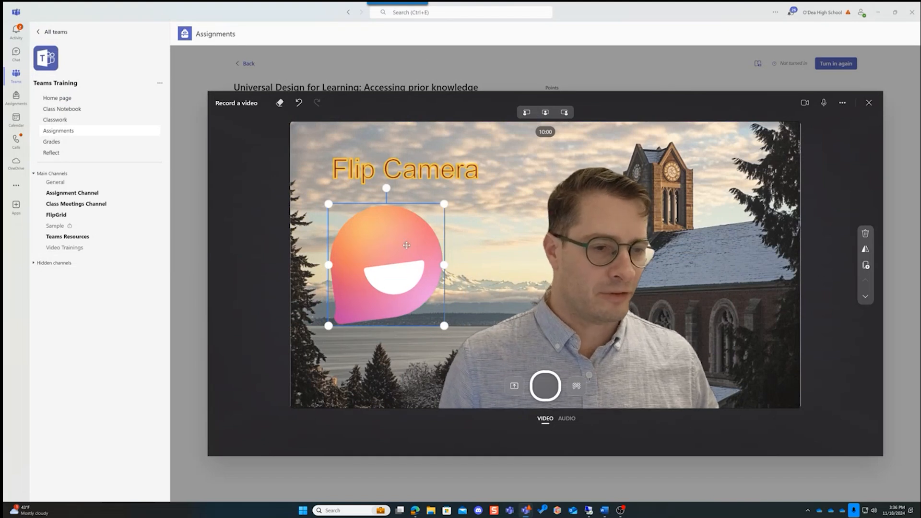
Move the Flip logo photo beside the clock tower, mirror it horizontally, and return it below the "Flip Camera" text
left_click_drag(413, 245, 744, 222)
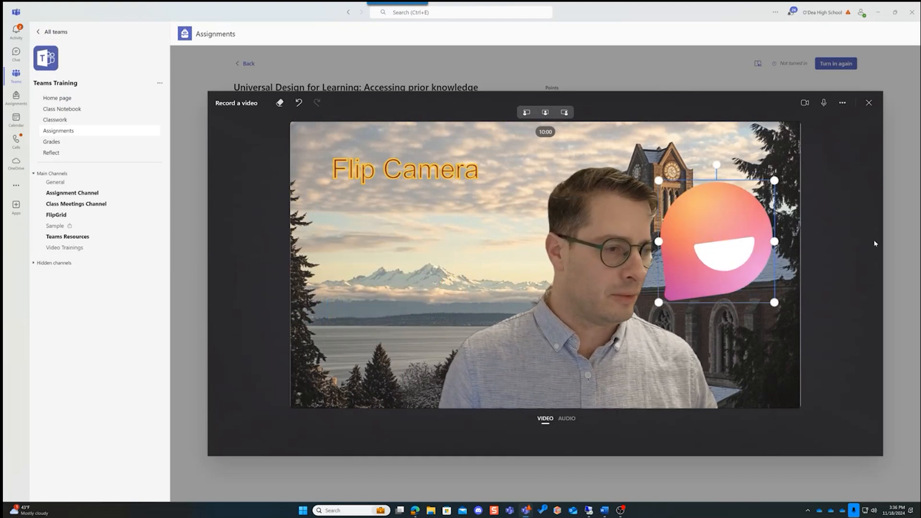
left_click(865, 250)
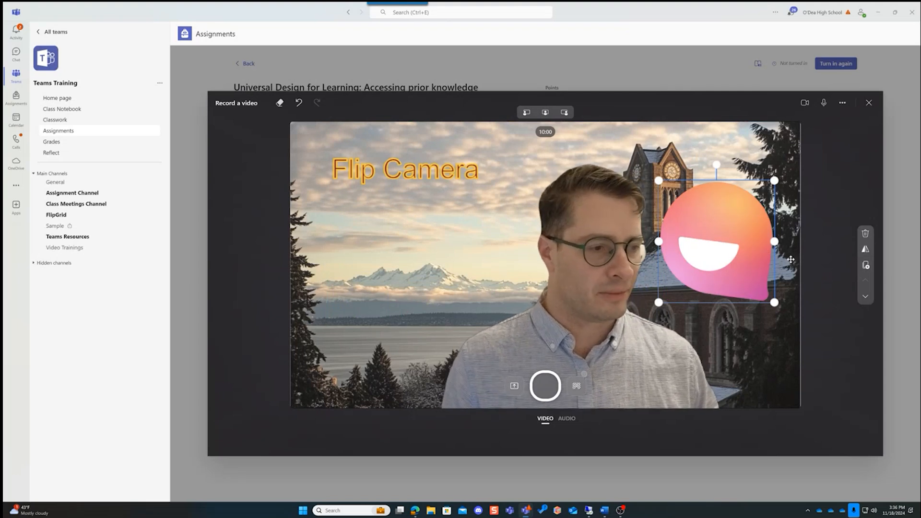
left_click_drag(715, 242, 419, 273)
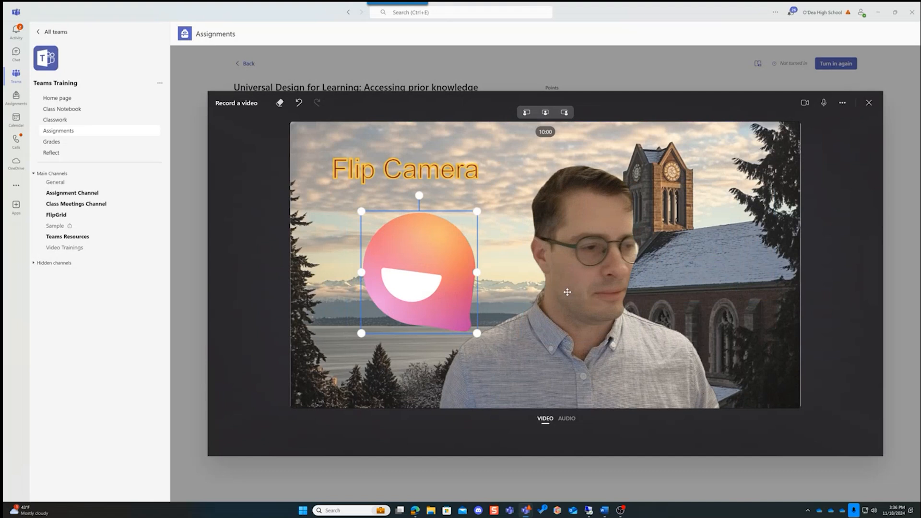
left_click(830, 320)
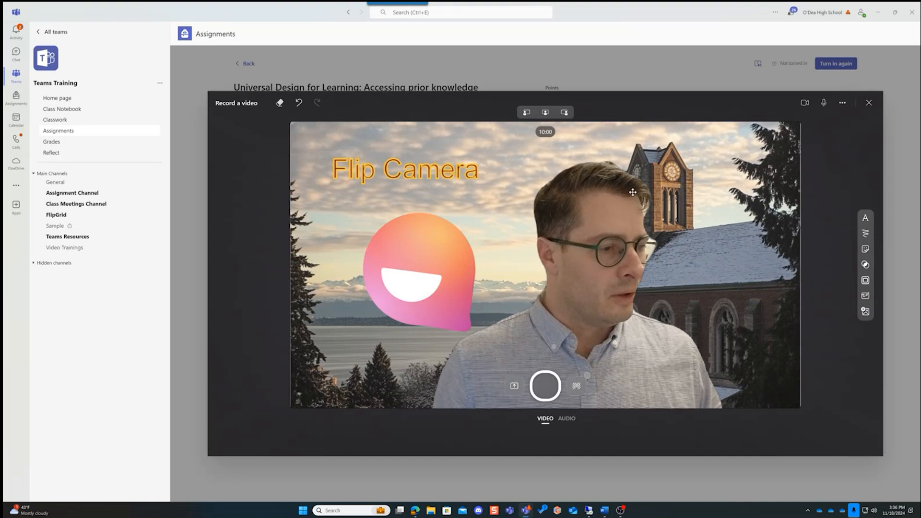
Add a plain white board to the scene, and set its split screen so the backdrop fills about one fifth of the width
left_click(865, 295)
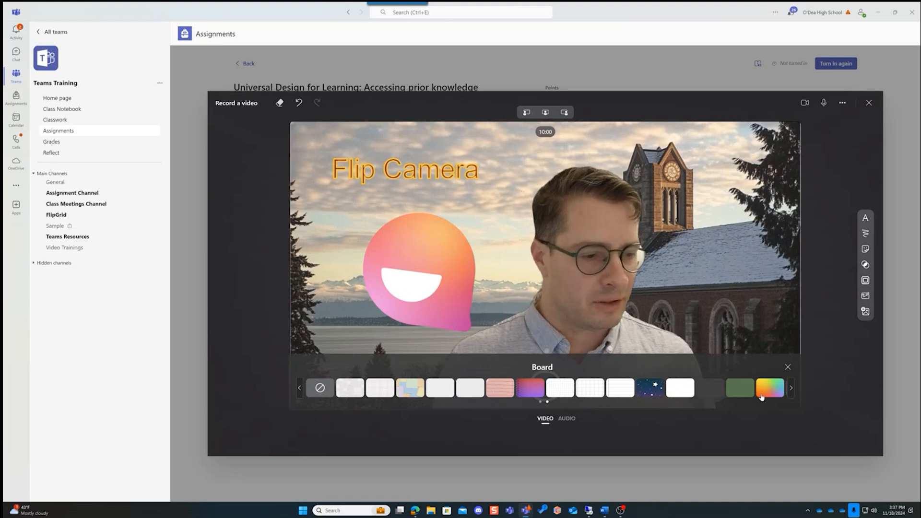
left_click(673, 387)
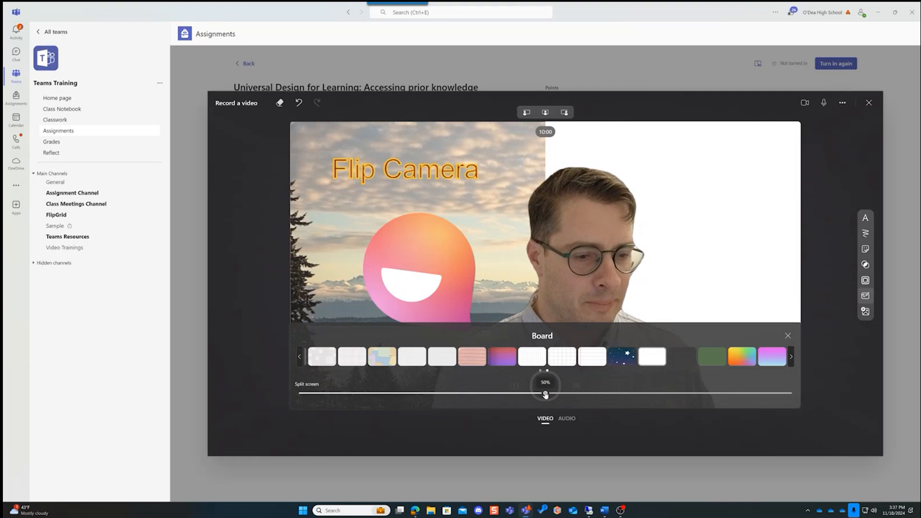
left_click_drag(545, 393, 404, 373)
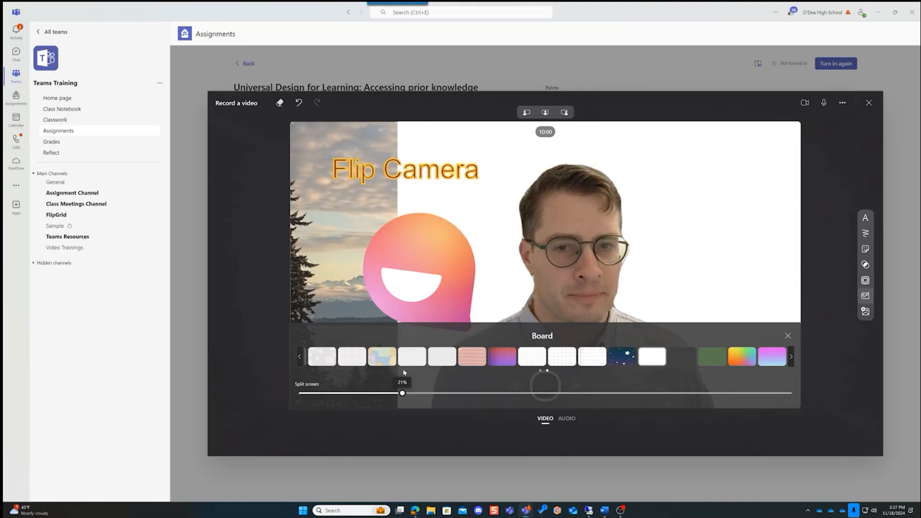
Shrink the camera view into the backdrop strip beside the board, and delete the Flip logo photo and the "Flip Camera" text
left_click(526, 112)
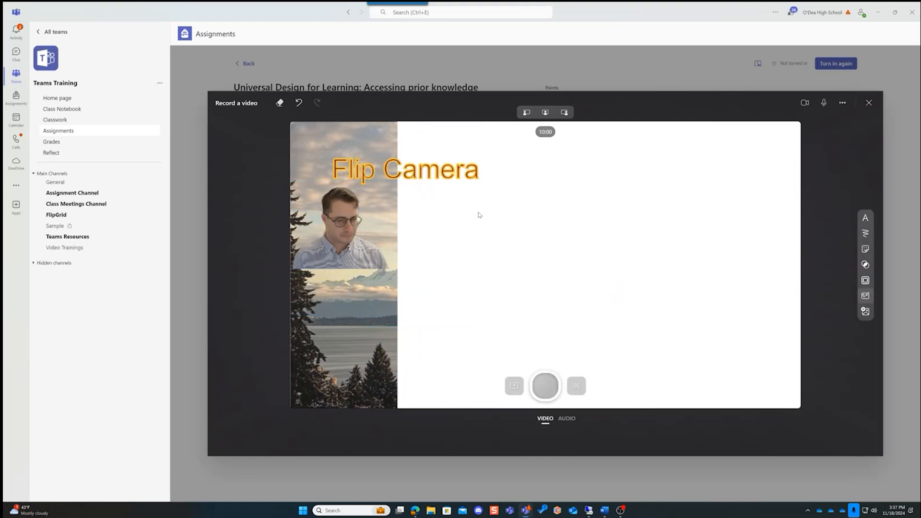
left_click(427, 163)
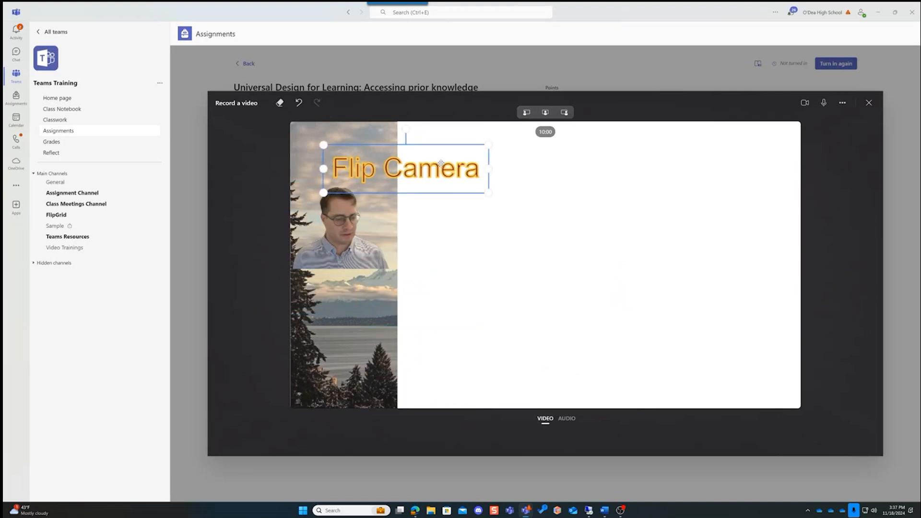
key("Delete")
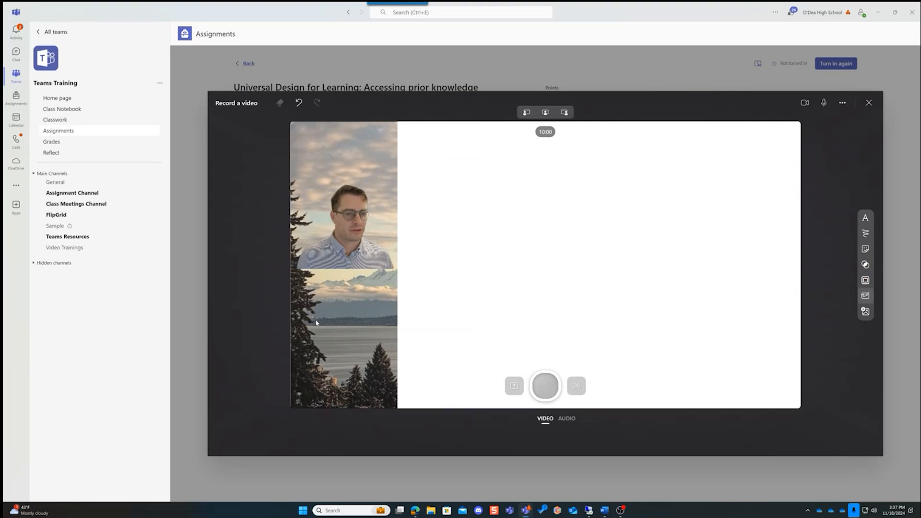
Add the text "That I'm a Twin" on the white board, colored dark red with a gold stroke
left_click(865, 217)
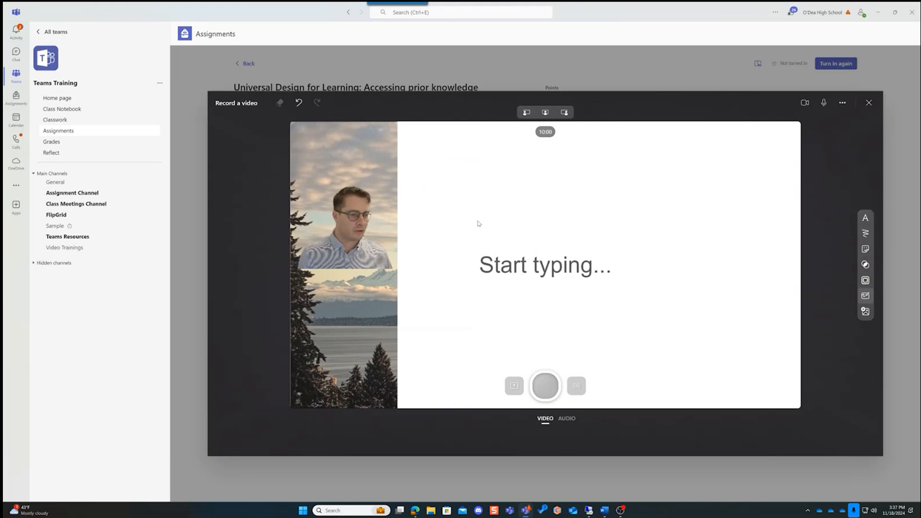
left_click(497, 269)
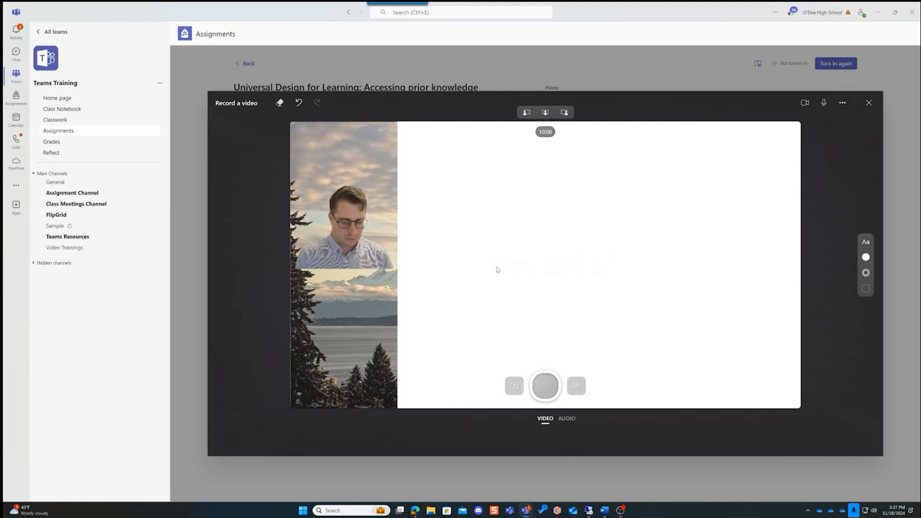
left_click(866, 257)
left_click(544, 389)
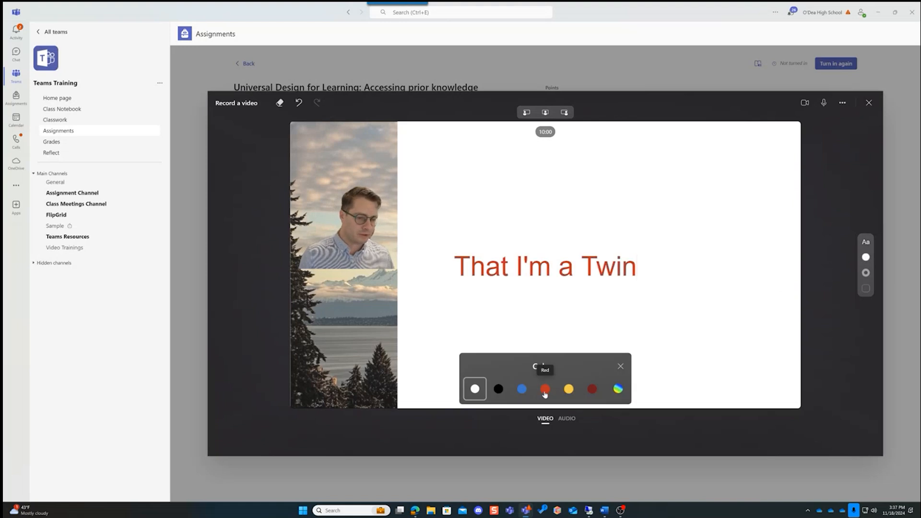
left_click(592, 389)
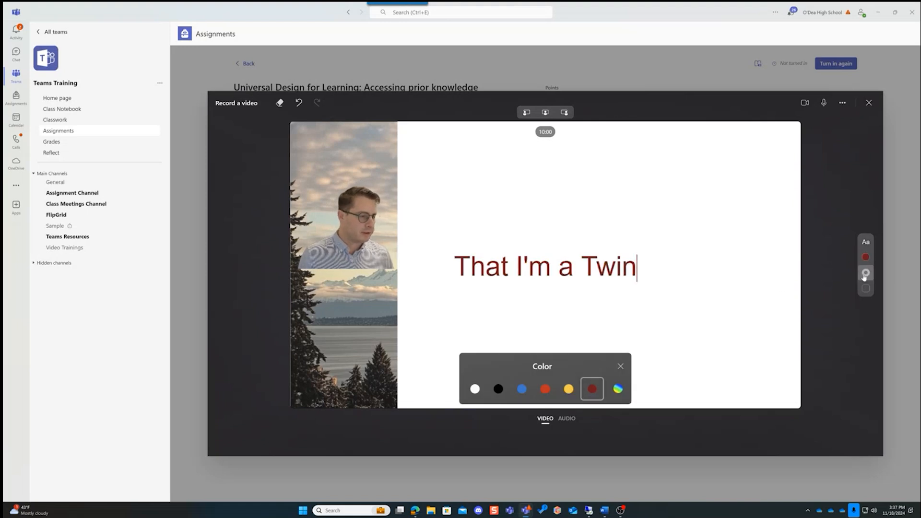
left_click(865, 273)
left_click(581, 388)
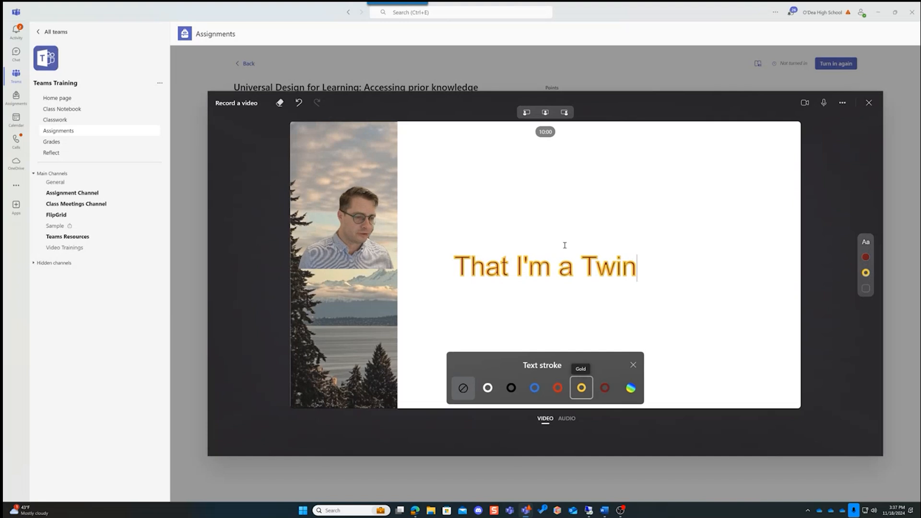
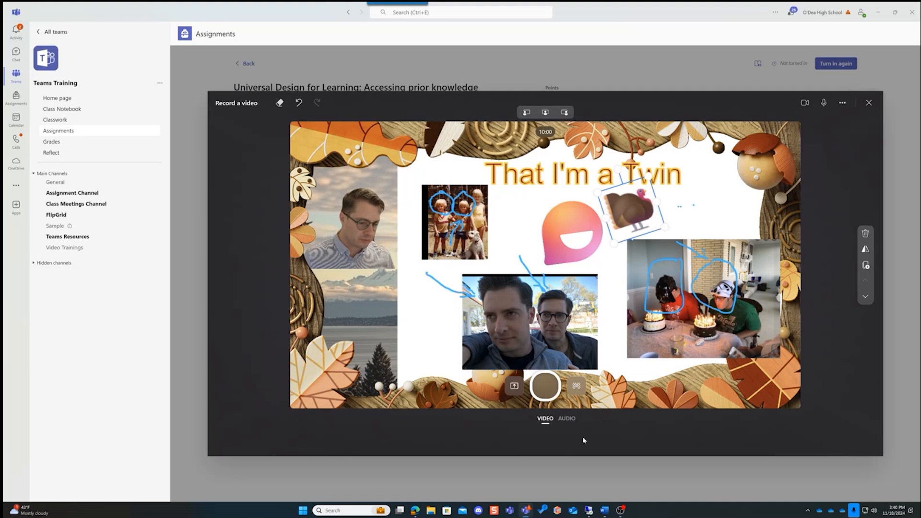
Try the audio-only recording mode, and return to video recording with the camera on
left_click(566, 418)
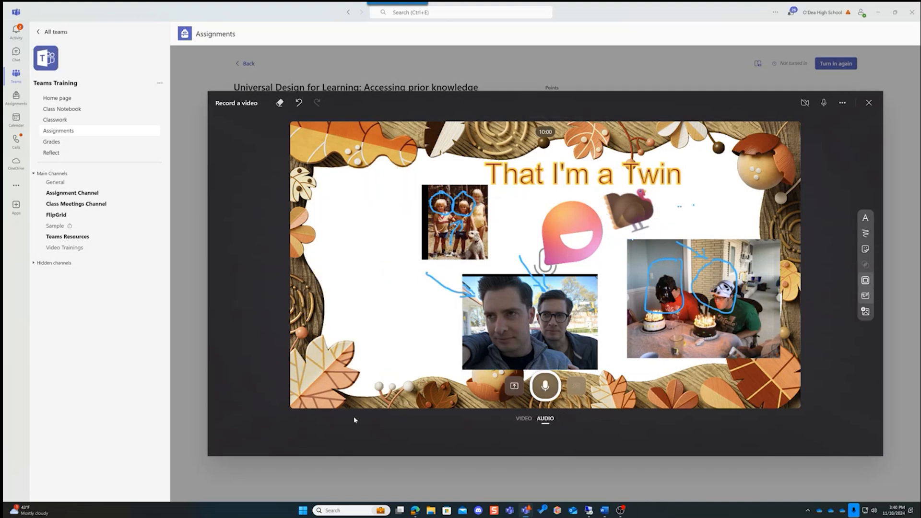
left_click(529, 418)
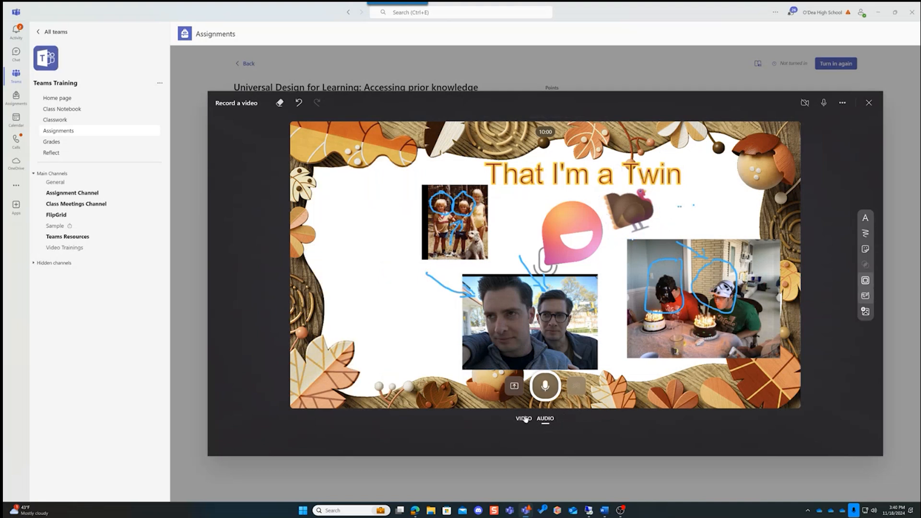
left_click(558, 419)
left_click(804, 107)
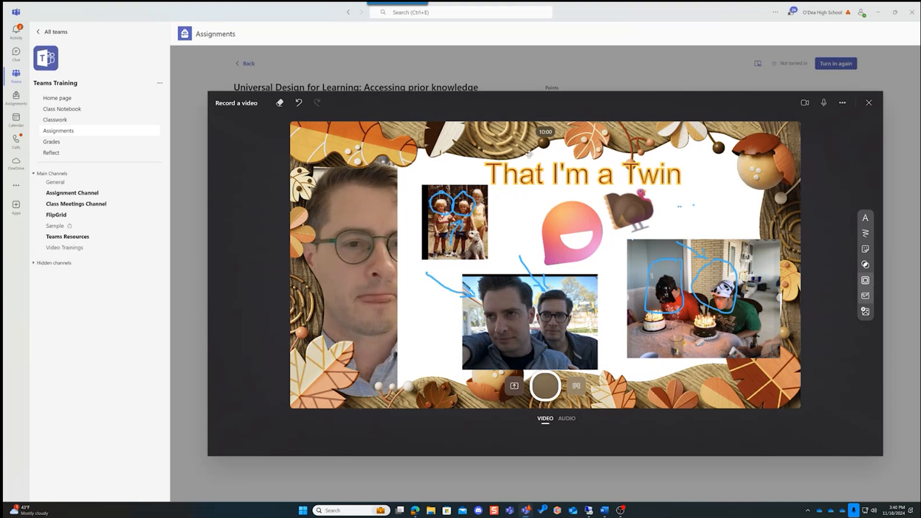
Open the teleprompter to see its script box, dismiss it, and close the video recorder
left_click(844, 106)
left_click(820, 134)
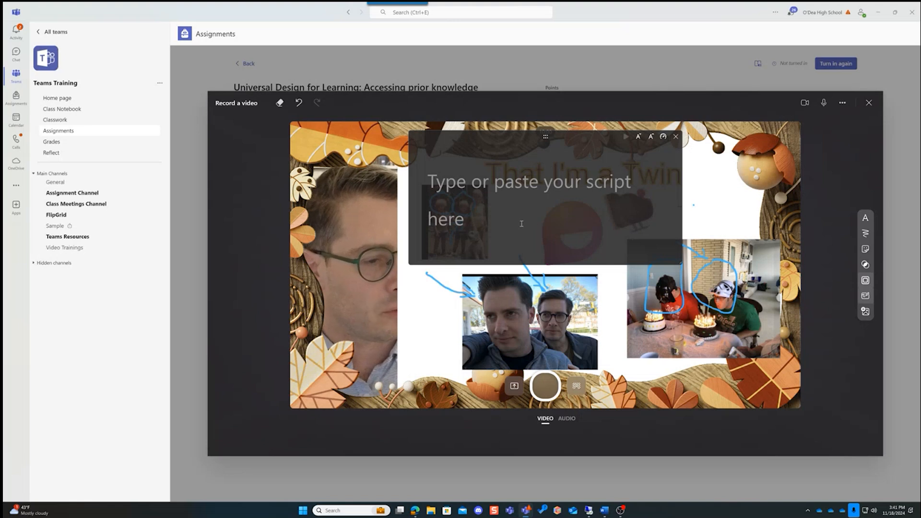
left_click(675, 137)
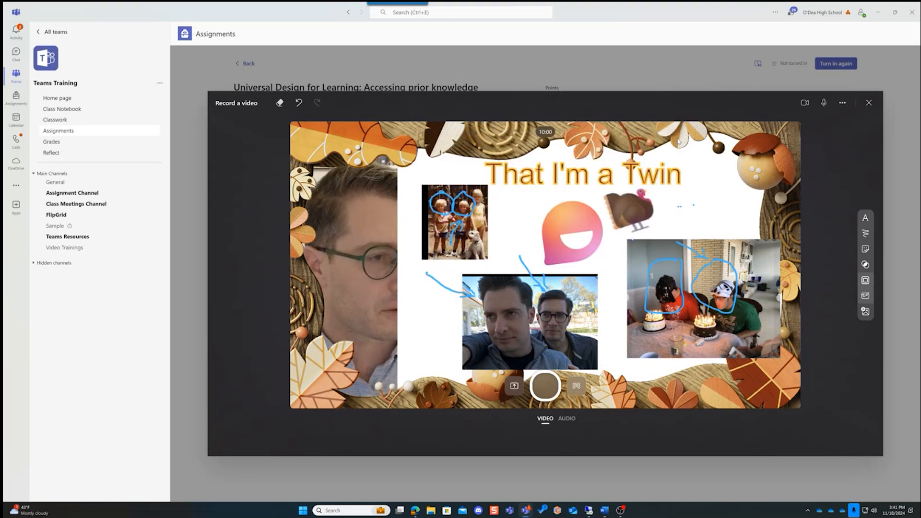
left_click(868, 105)
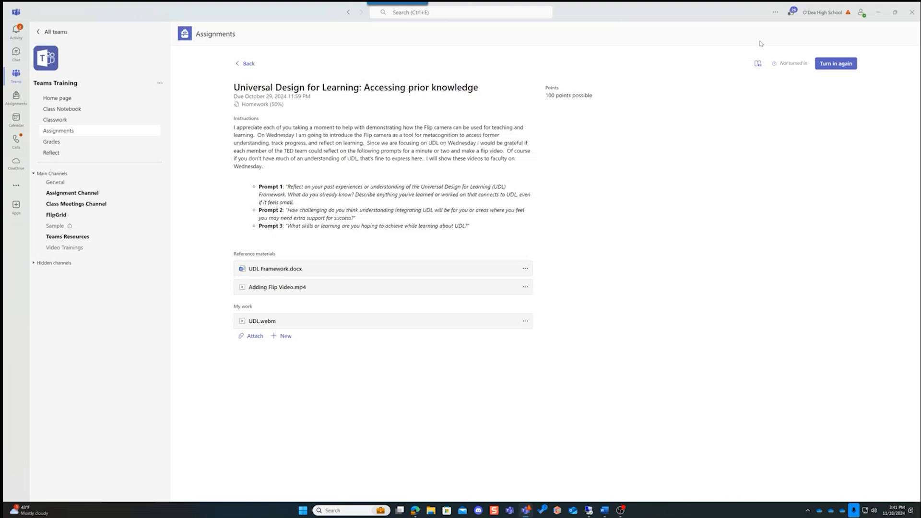
Switch Teams from the demo student account to the teacher's account
left_click(815, 16)
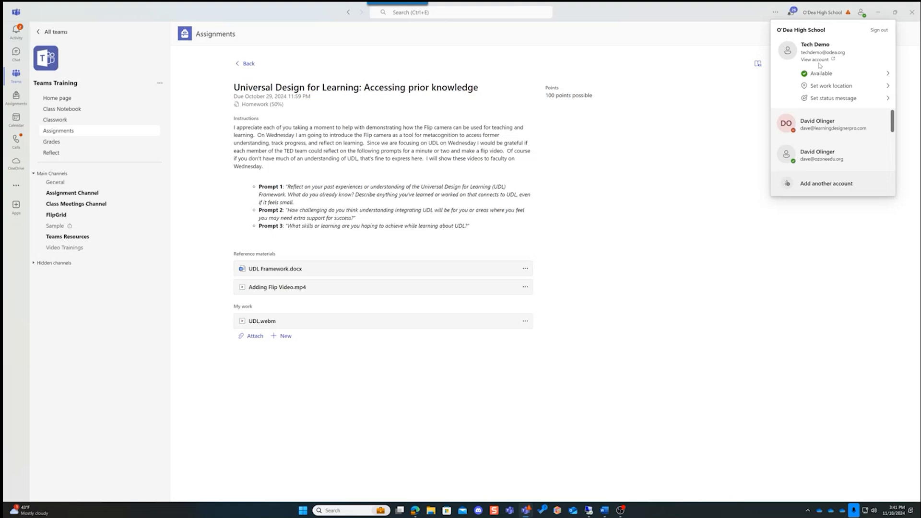
scroll(821, 154, "down", 3)
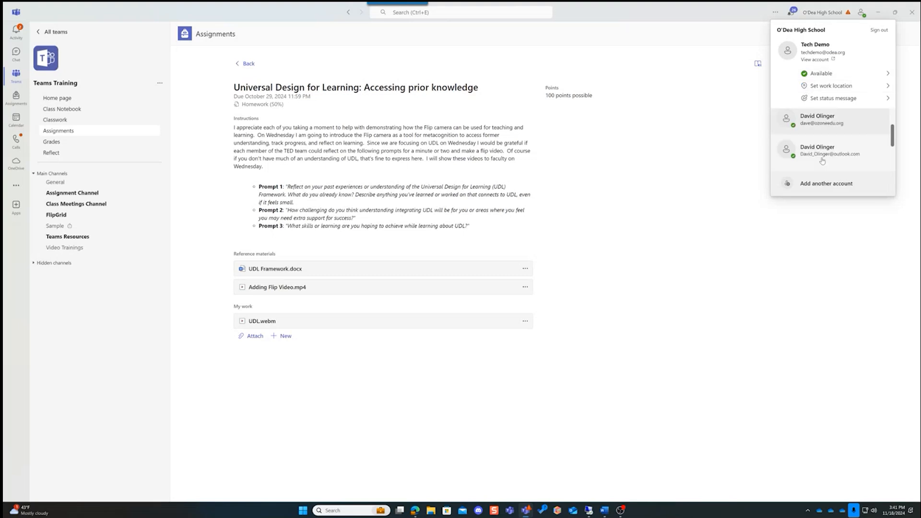
left_click(826, 161)
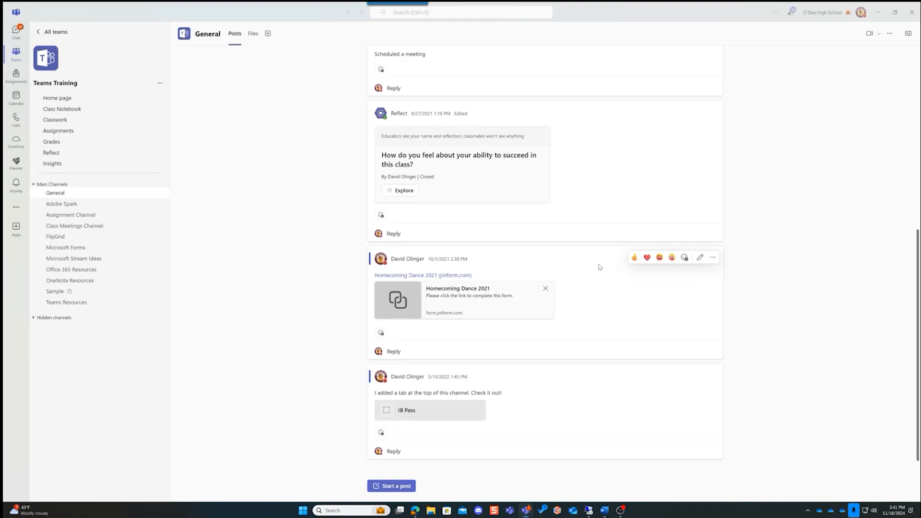
Open the demo student's submission for the "Universal Design for Learning: Accessing prior knowledge" assignment in the Teams Training class
left_click(82, 131)
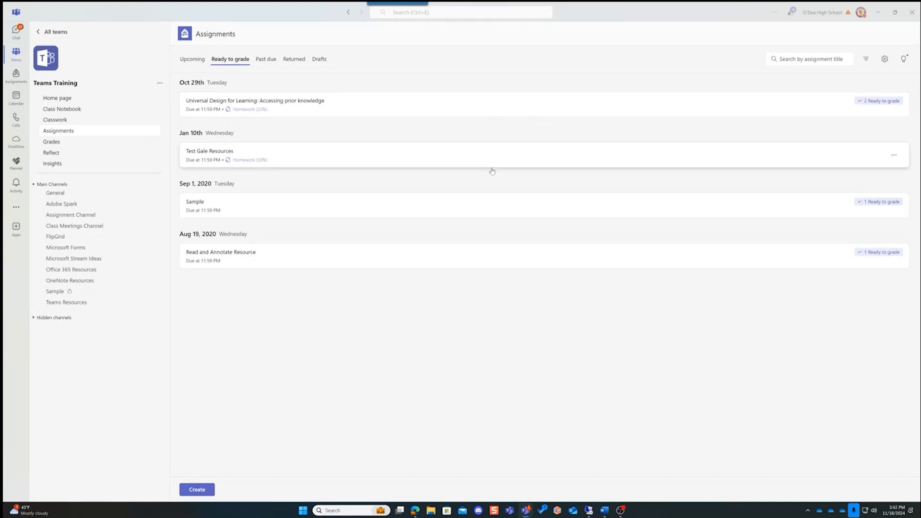
left_click(407, 105)
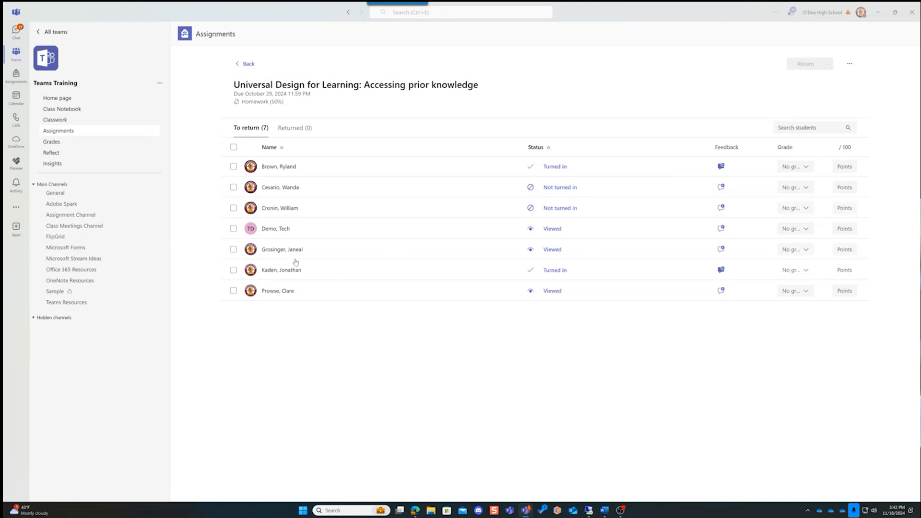
left_click(289, 229)
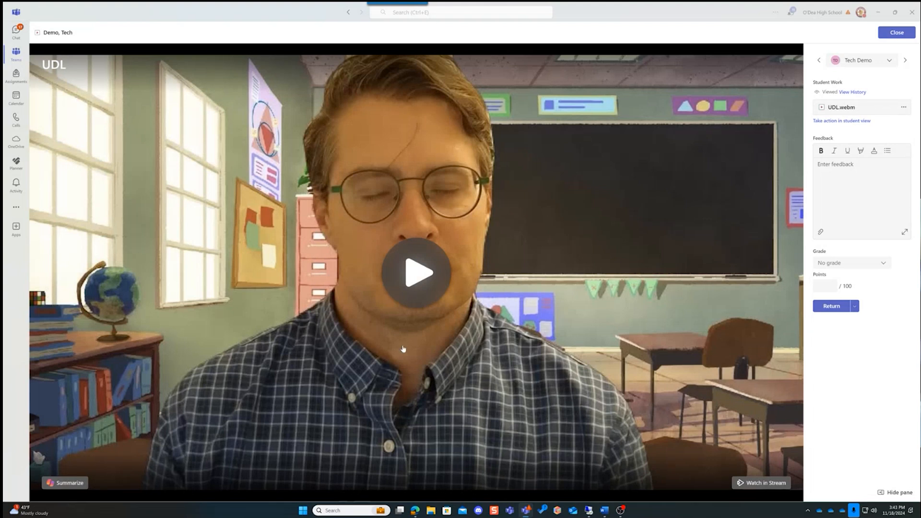
Summarize the student's UDL video with Copilot in Stream, and view its transcript
left_click(65, 485)
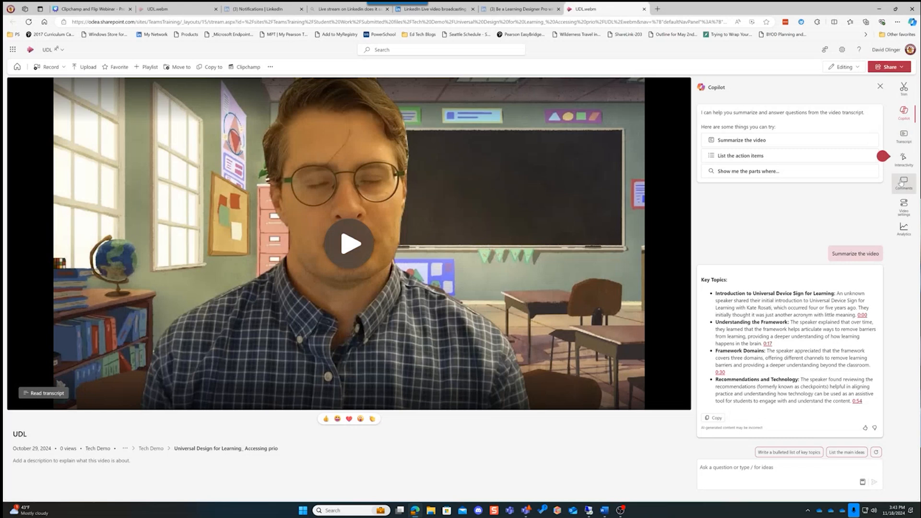
left_click(903, 135)
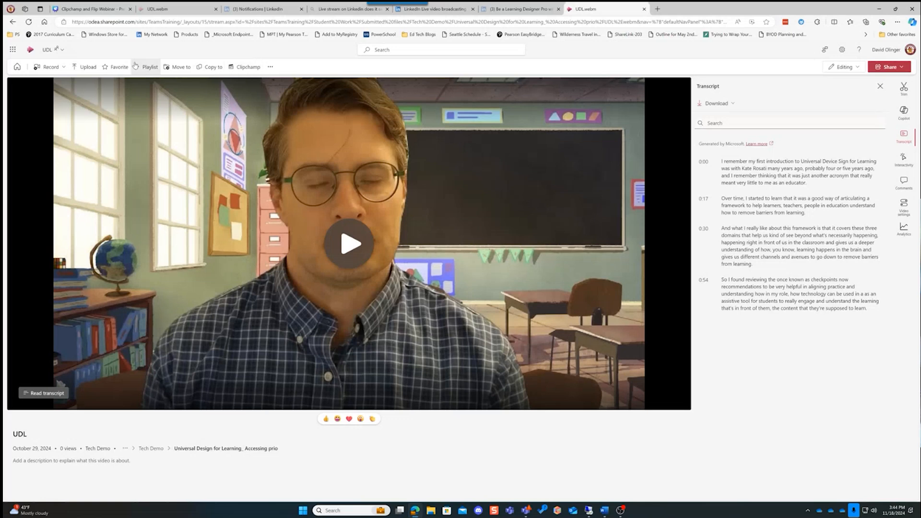
Add the UDL video to the Teams Training playlist "Universal Design for Learning (Flip)", and open the playlist with its settings
left_click(150, 68)
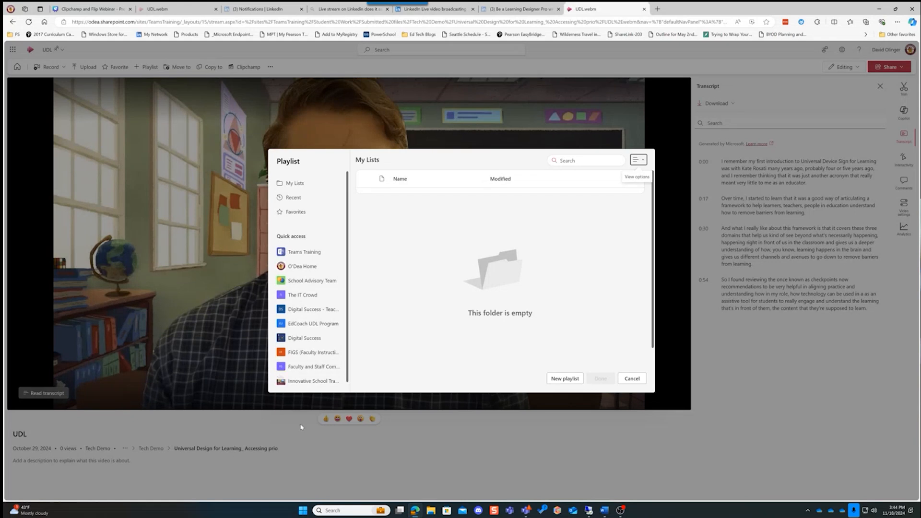
left_click(304, 252)
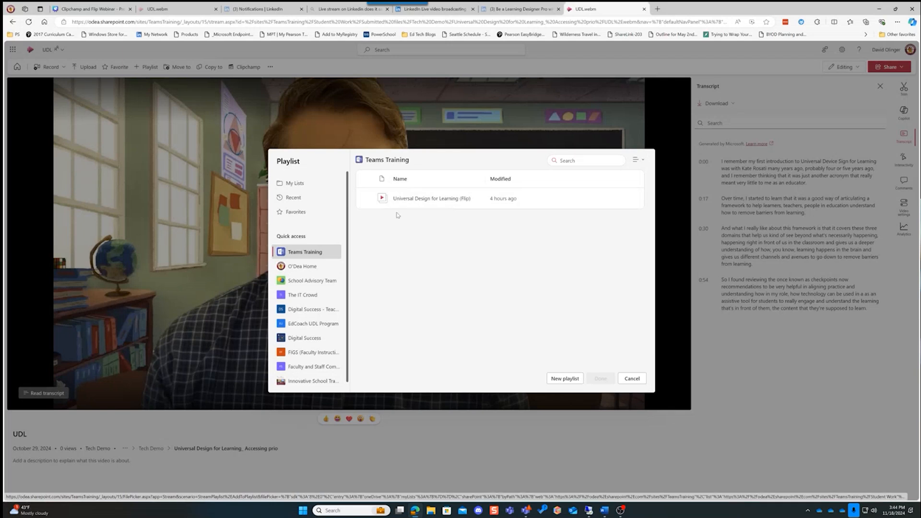
left_click(422, 205)
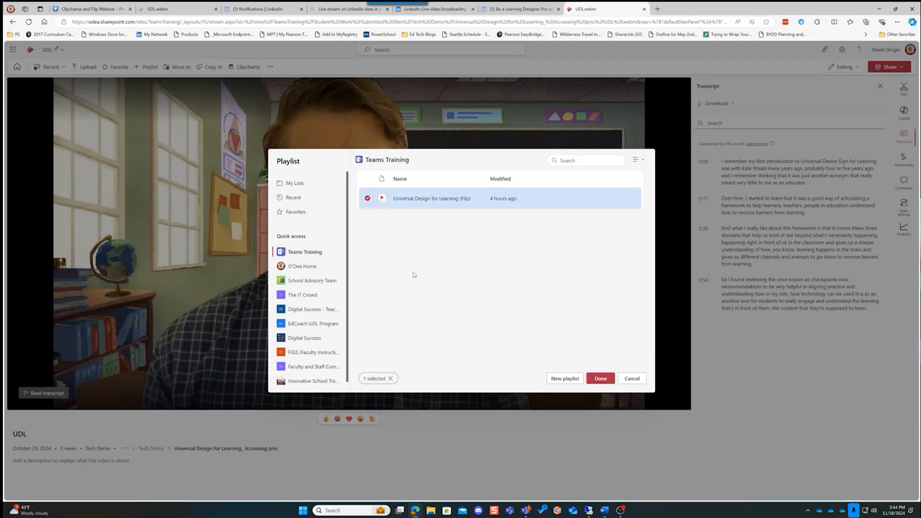
left_click(599, 379)
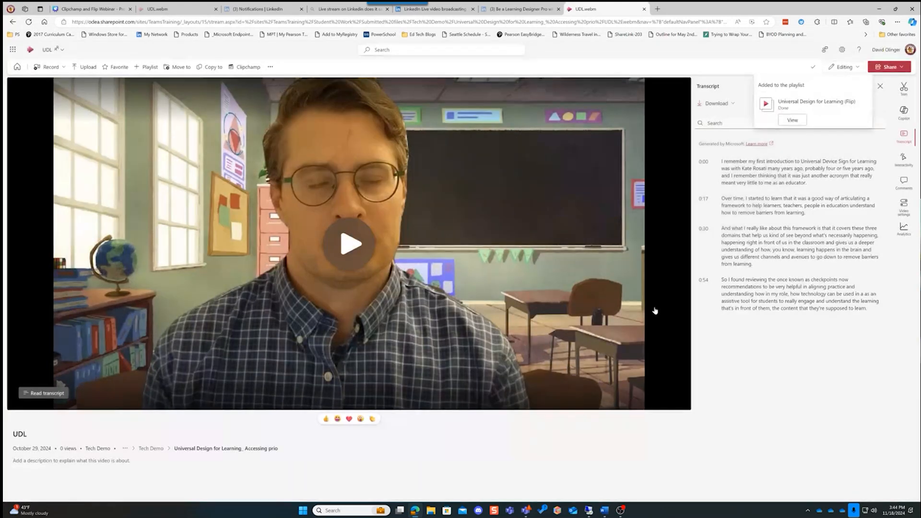
left_click(792, 120)
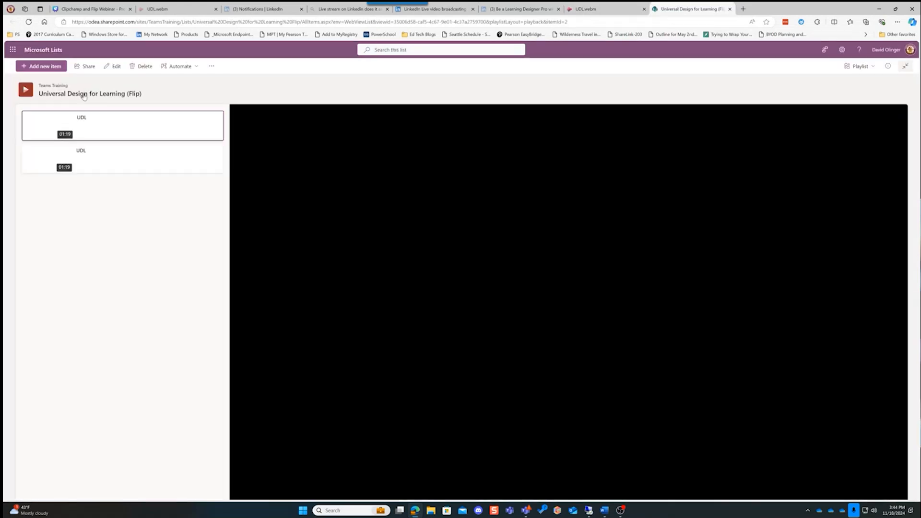
left_click(82, 96)
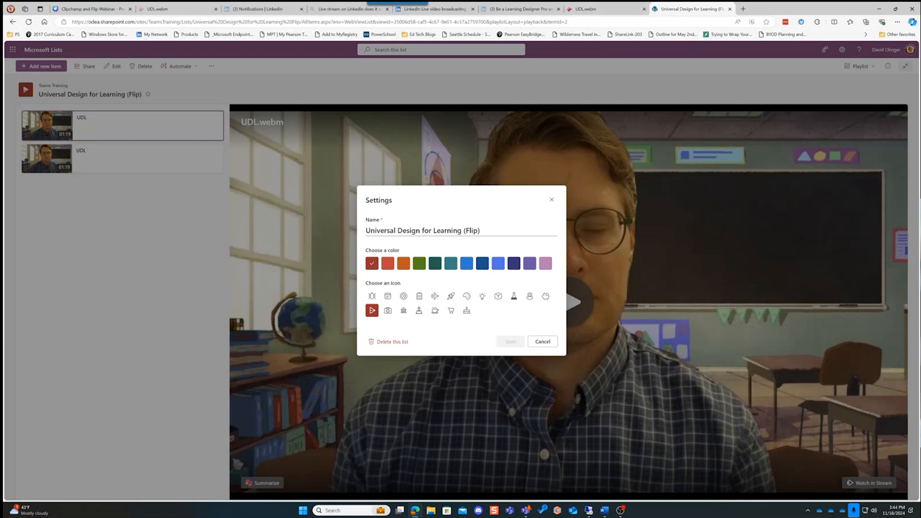
Switch to Teams and open the first student's video for "Universal Design for Learning: Accessing prior knowledge" in Stream with a Copilot summary
mouse_move(526, 509)
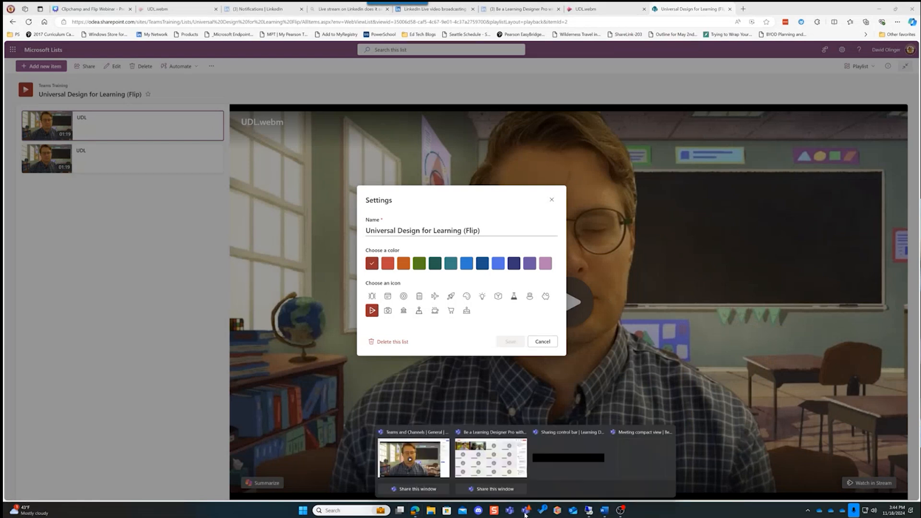
left_click(428, 460)
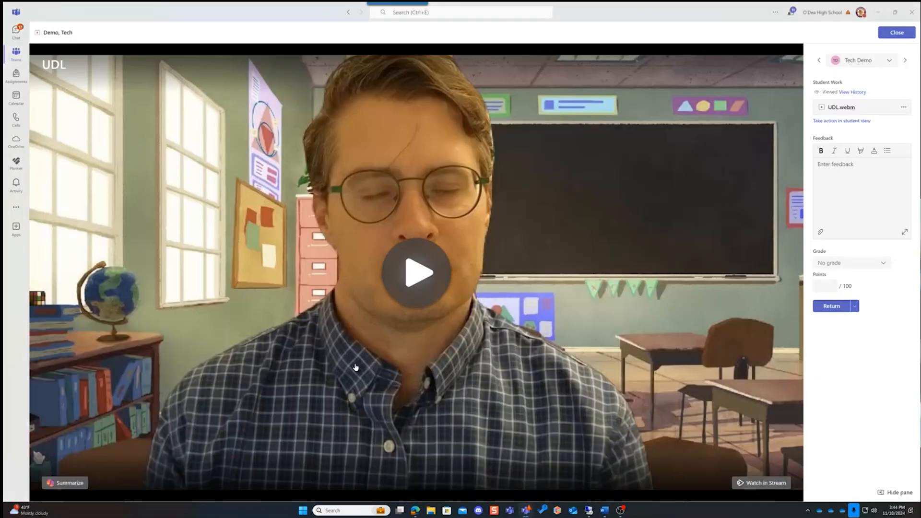
left_click(16, 75)
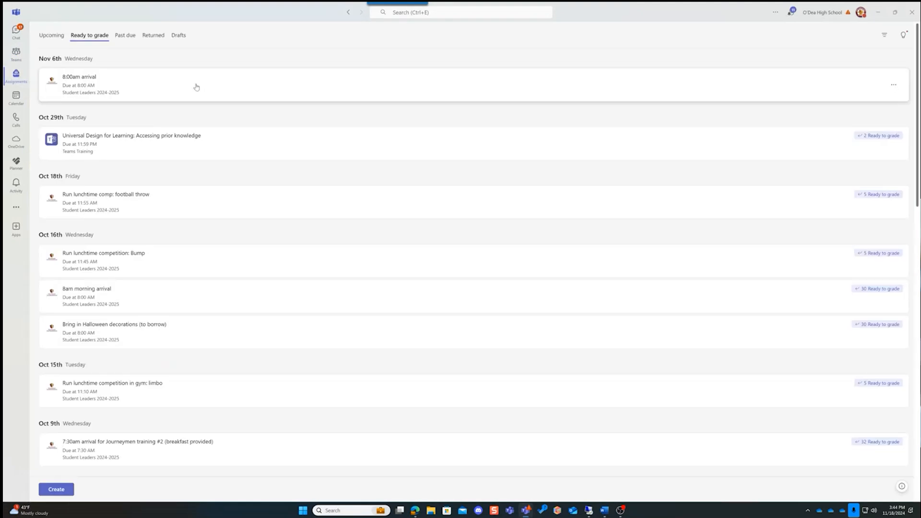
left_click(143, 137)
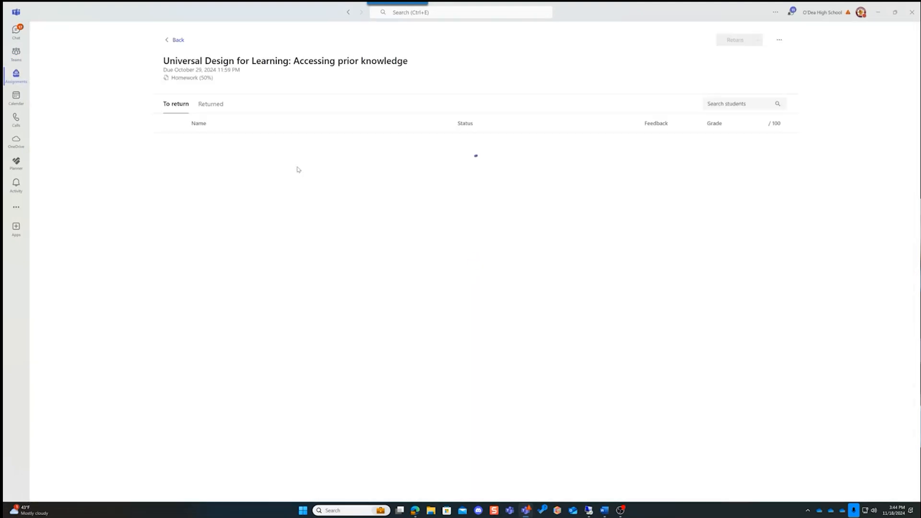
left_click(208, 142)
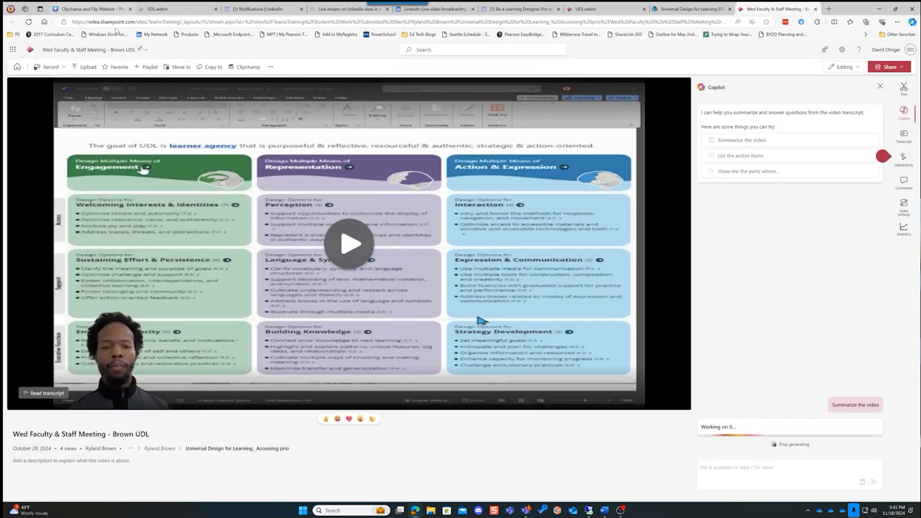
Add this faculty and staff meeting video to the "Universal Design for Learning (Flip)" playlist under Teams Training, and view the playlist
left_click(151, 70)
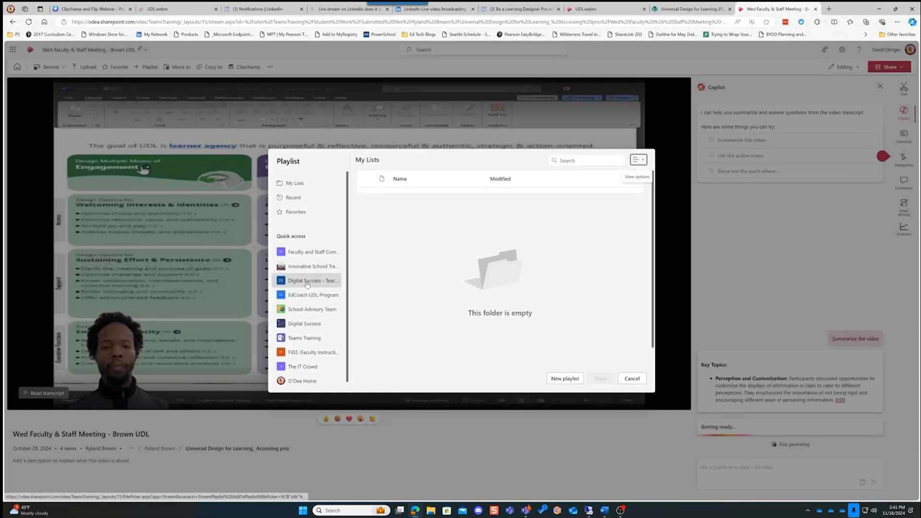
left_click(309, 339)
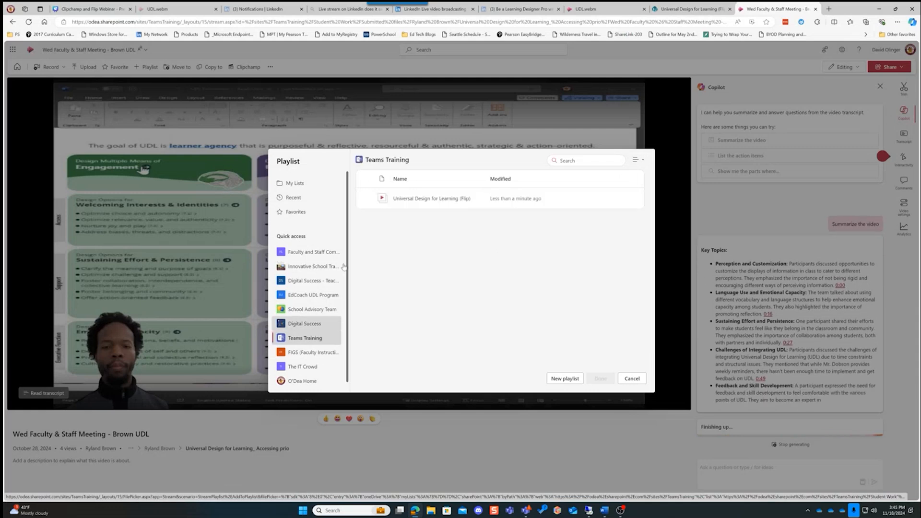
left_click(432, 198)
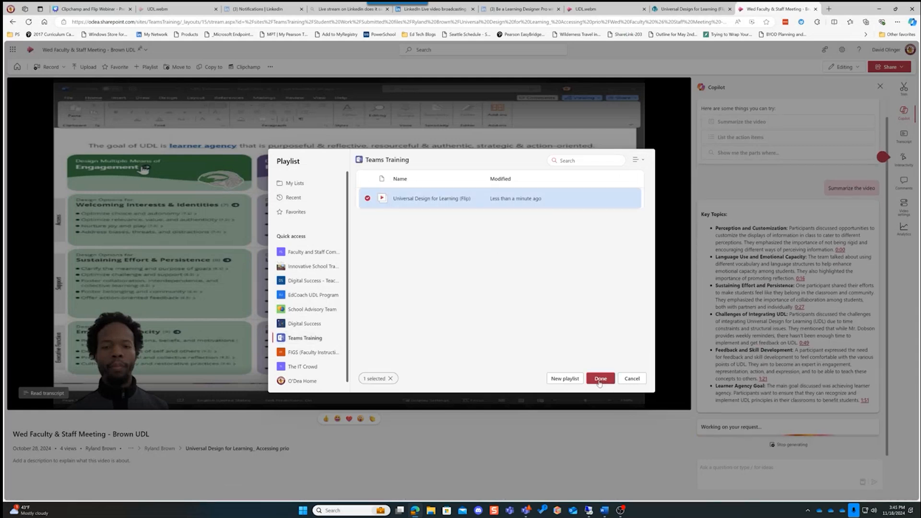
left_click(600, 379)
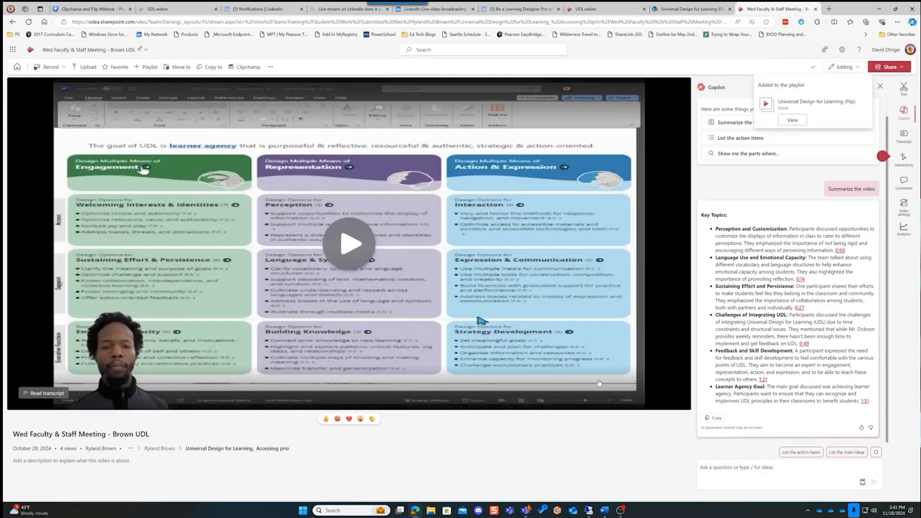
left_click(792, 120)
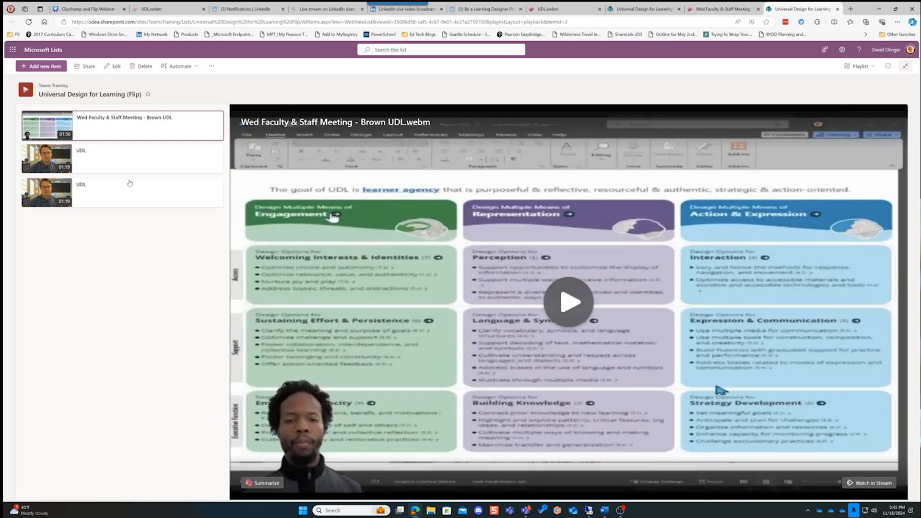
Open the sharing options for the "Universal Design for Learning (Flip)" playlist, and dismiss them without sharing
left_click(94, 70)
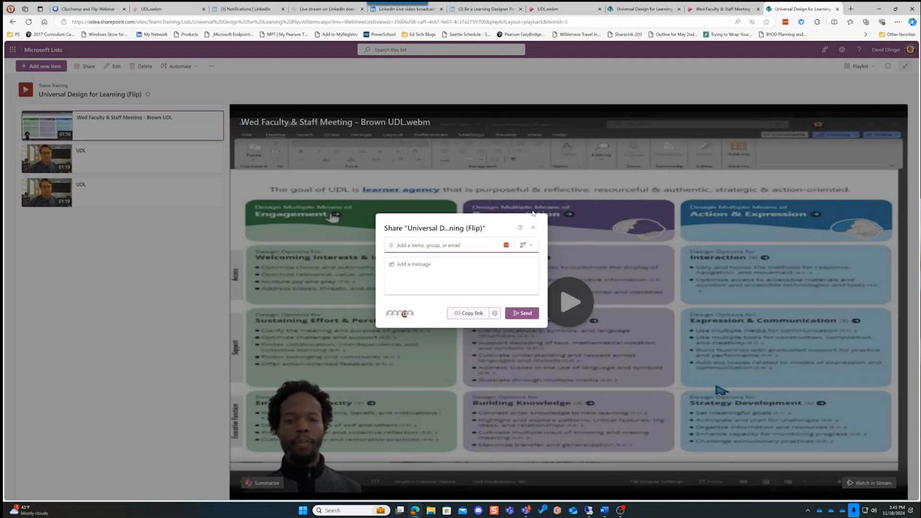
left_click(531, 233)
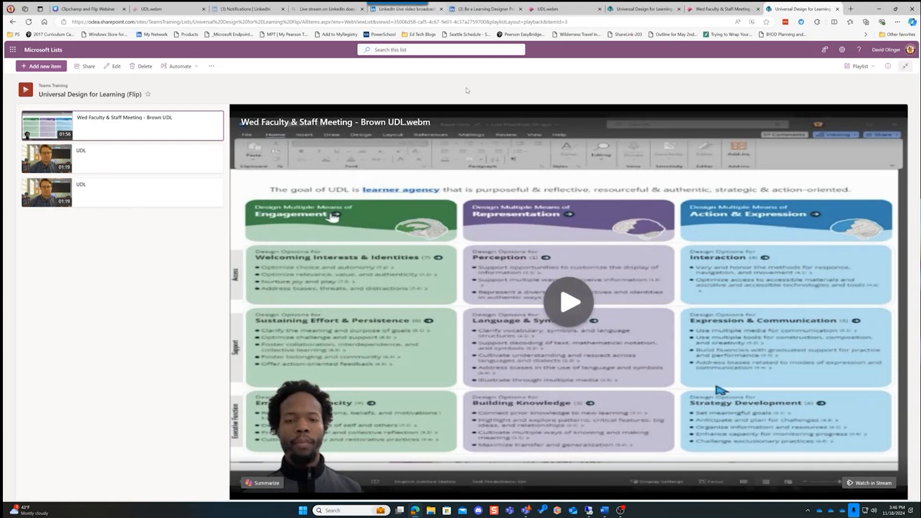
Switch to the Teams meeting window "Be a Learning Designer Pro with Clipchamp and Flip" and turn the camera on
mouse_move(427, 501)
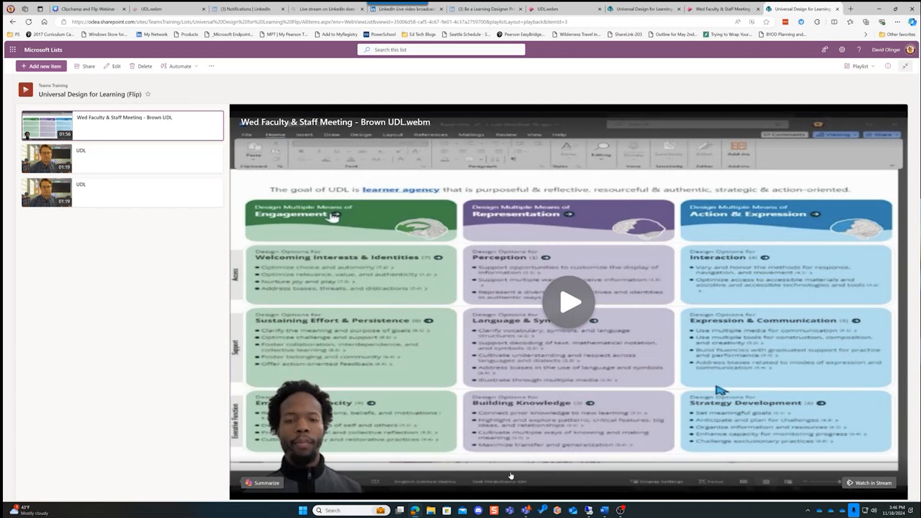
mouse_move(524, 513)
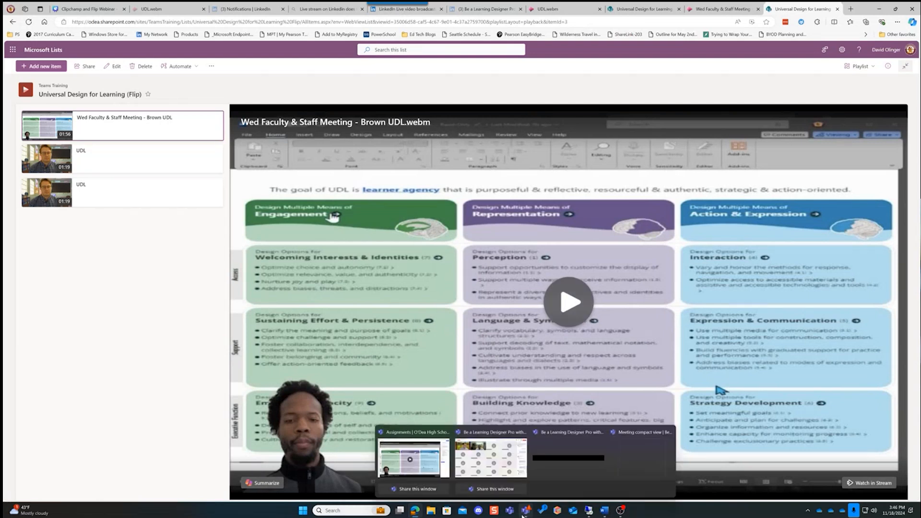
mouse_move(512, 469)
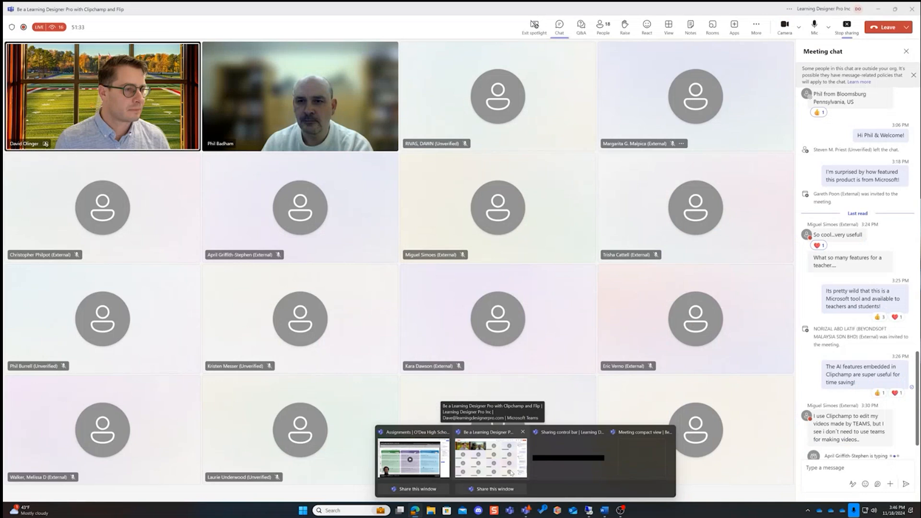
left_click(511, 473)
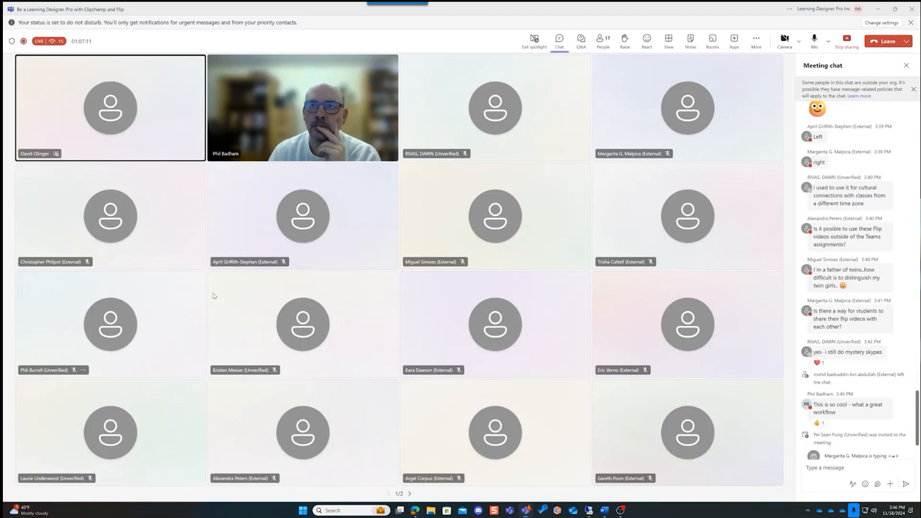
left_click(502, 110)
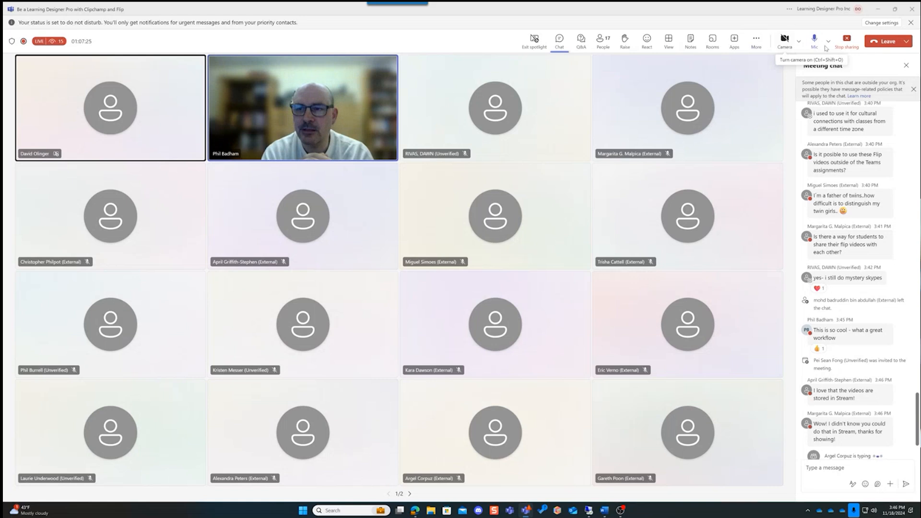
left_click(784, 49)
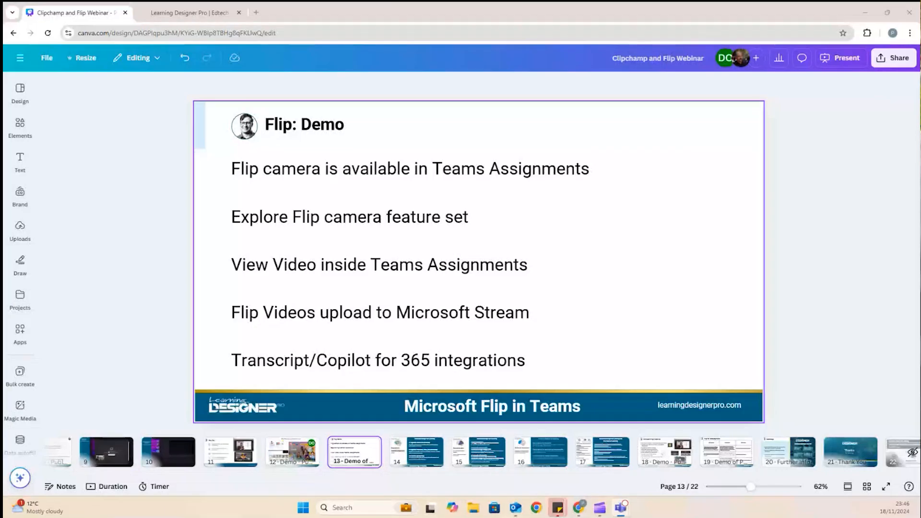
Present the "Clipchamp and Flip Webinar" design full screen, starting from the "Flip: Demo" page
left_click(839, 58)
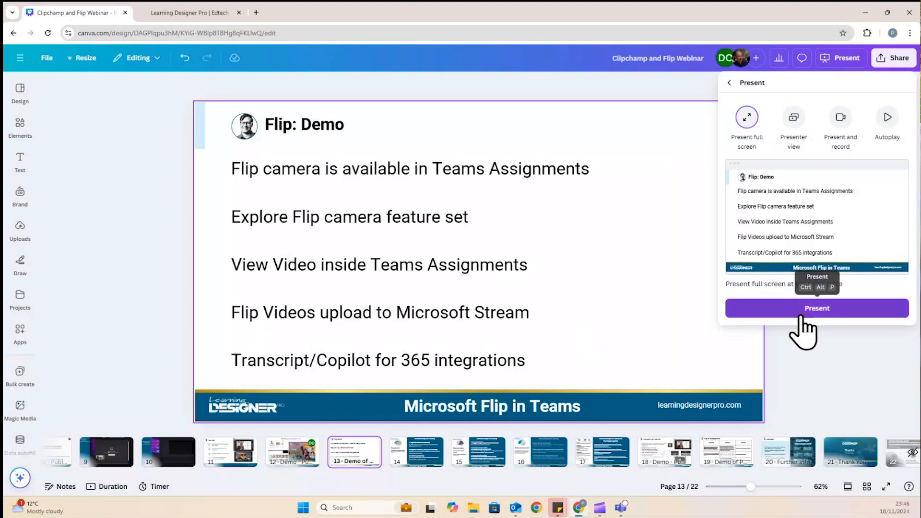
left_click(800, 316)
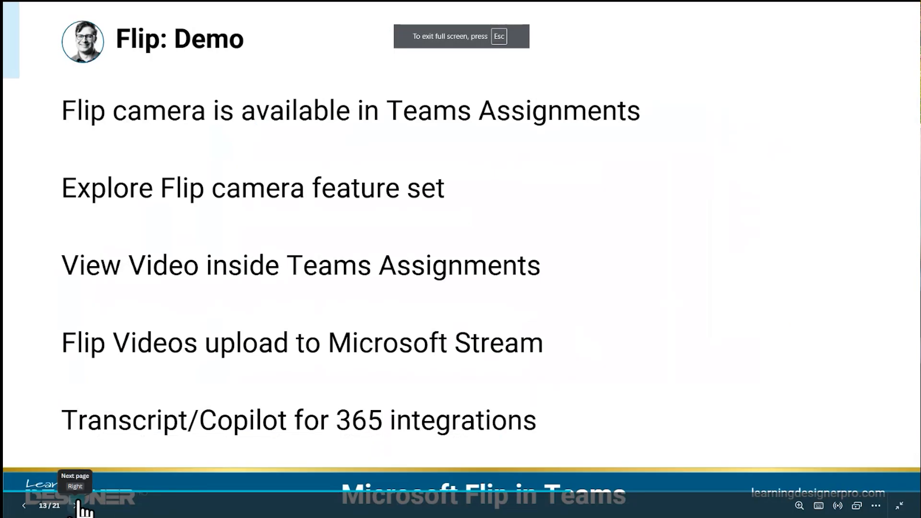